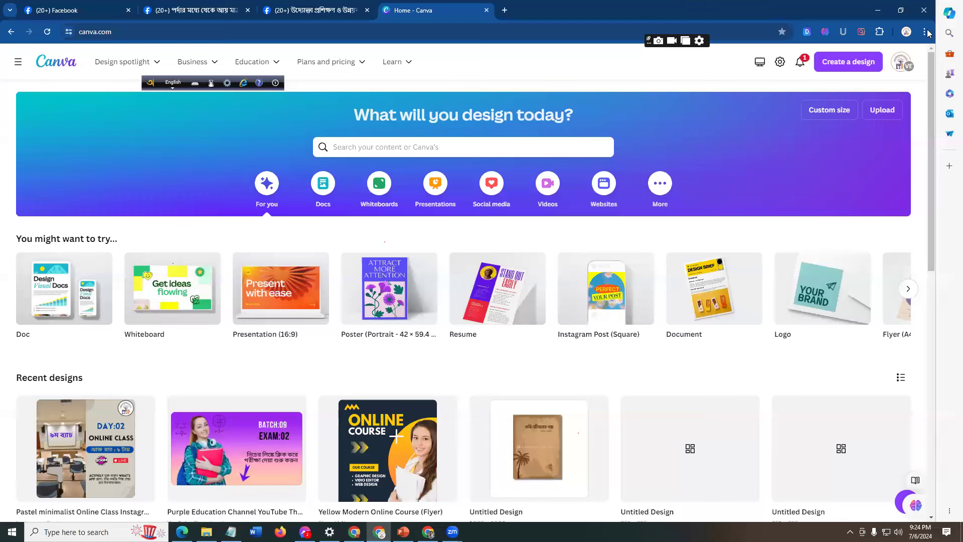
- Show the Canva home page in a mobile layout with the browser's developer tools, and check the flyer reference slide in PowerPoint
key("alt+f")
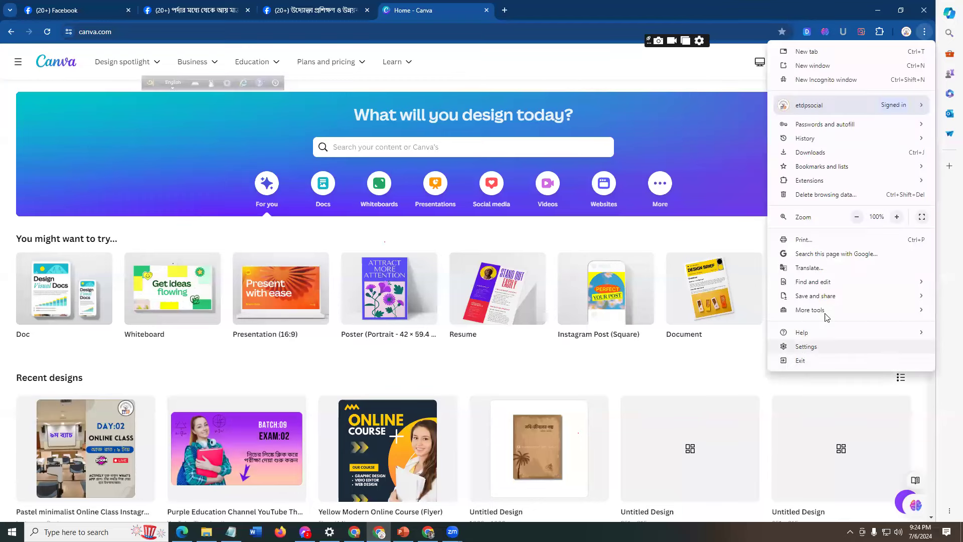
mouse_move(861, 311)
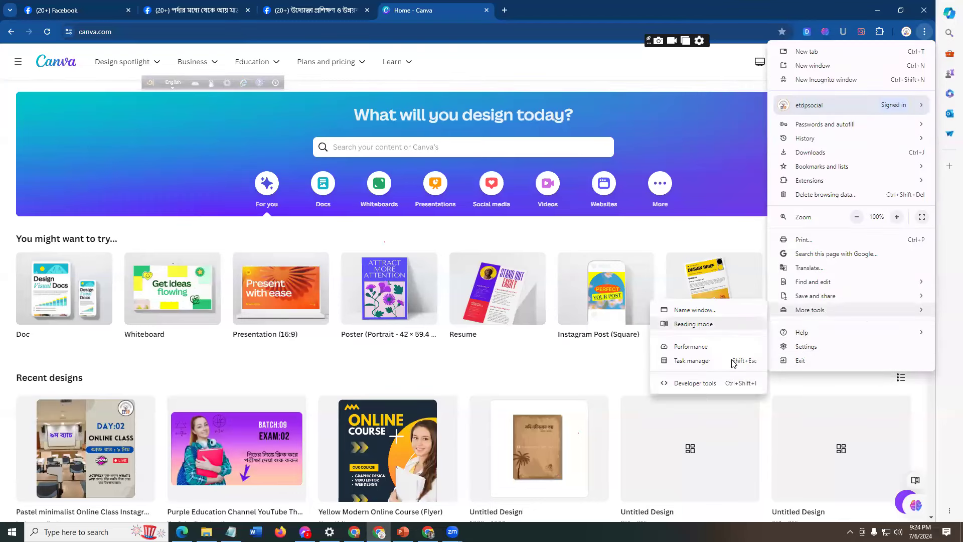
left_click(697, 383)
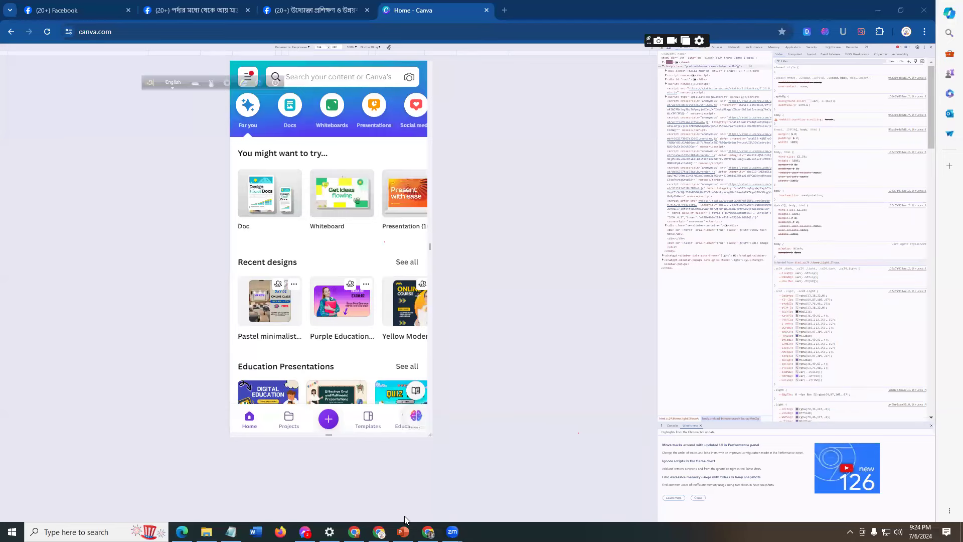
left_click(404, 530)
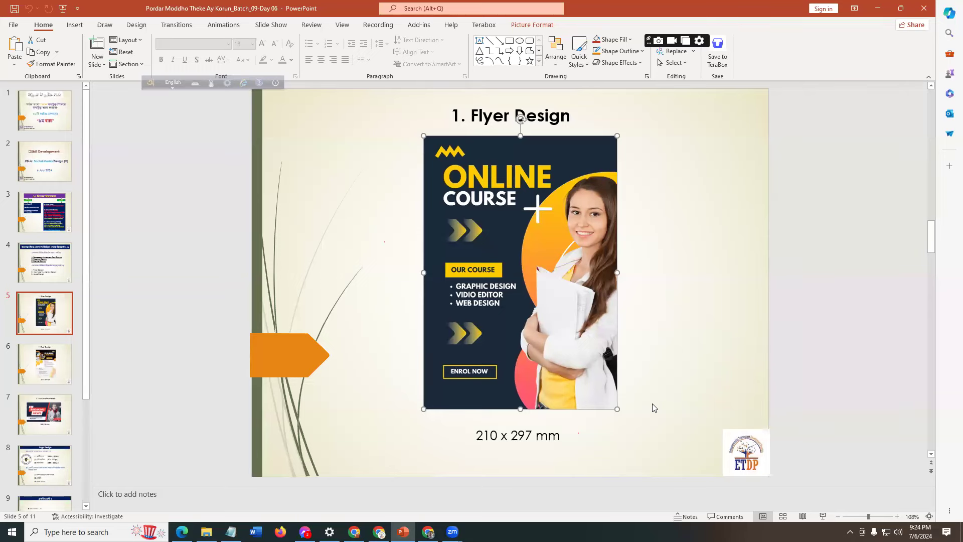
left_click(379, 532)
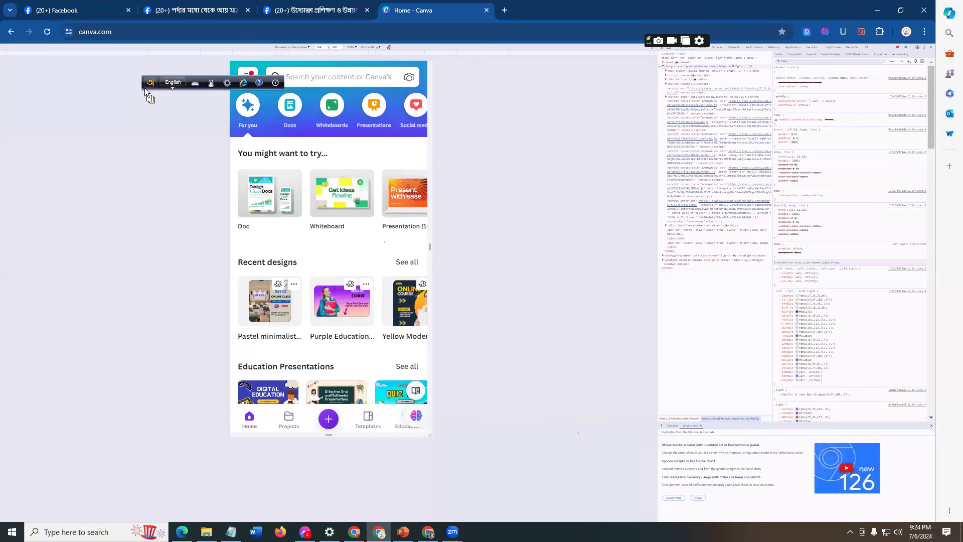
- Uncover the page's search box, search the templates for "flyer design" and browse the resulting flyers
left_click_drag(145, 82, 122, 24)
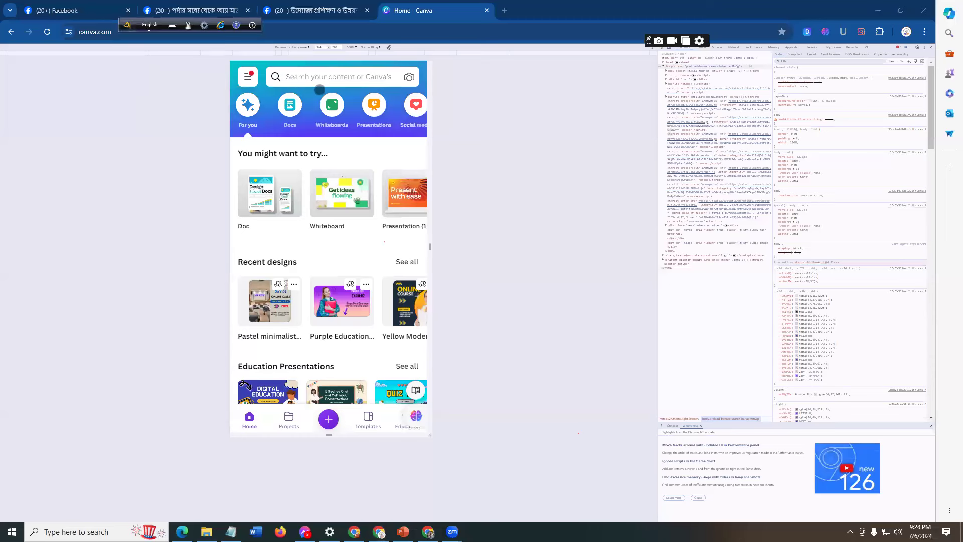
left_click(316, 79)
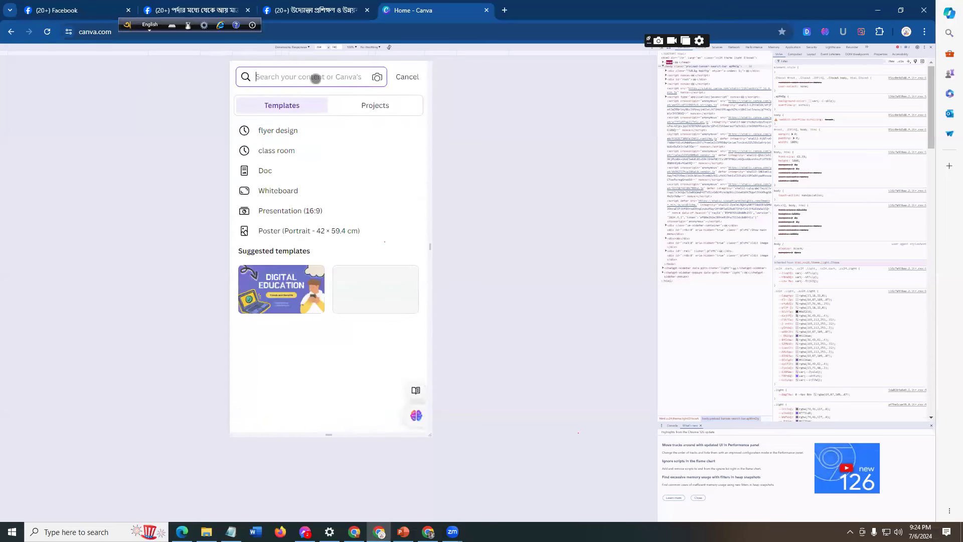
type("flyer")
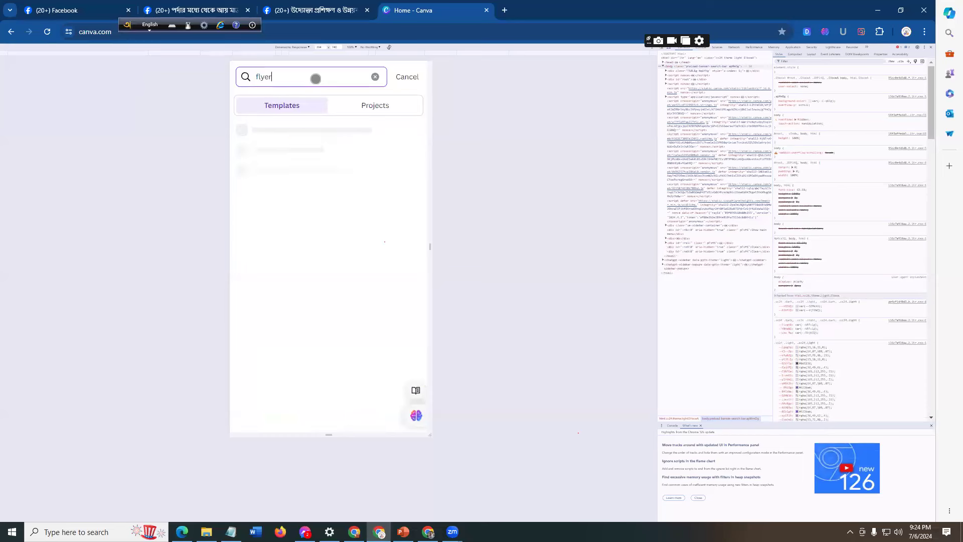
type(" design")
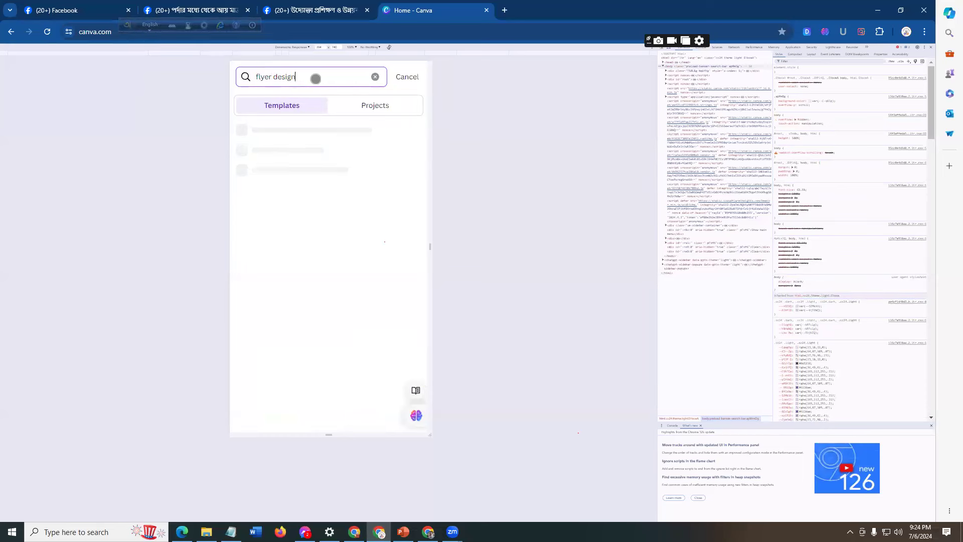
key("Return")
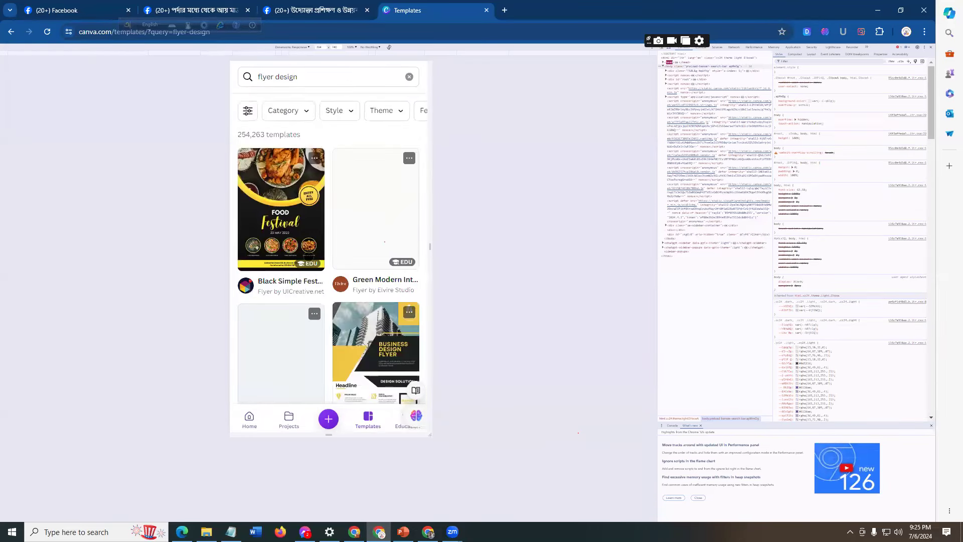
scroll(368, 184, "down", 10)
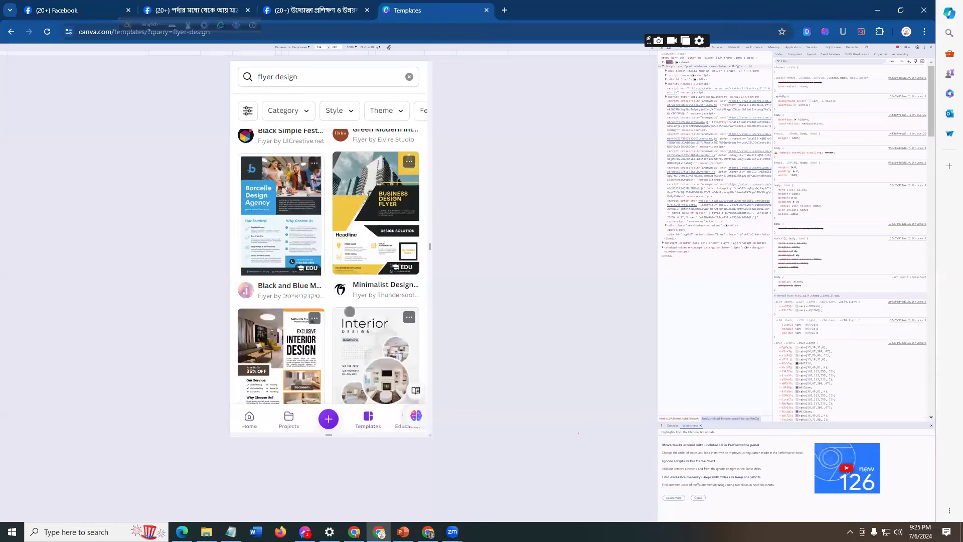
scroll(329, 266, "down", 10)
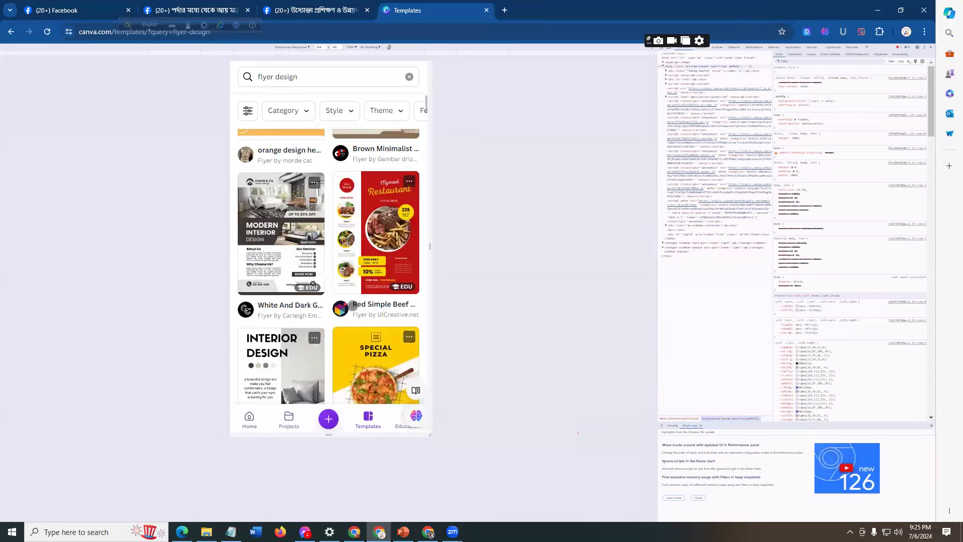
scroll(361, 288, "down", 3)
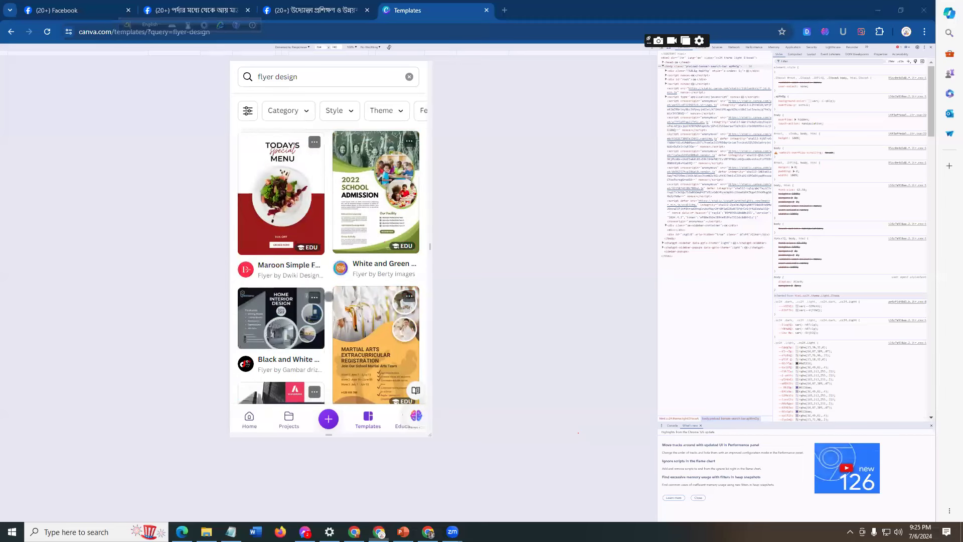
scroll(323, 349, "down", 5)
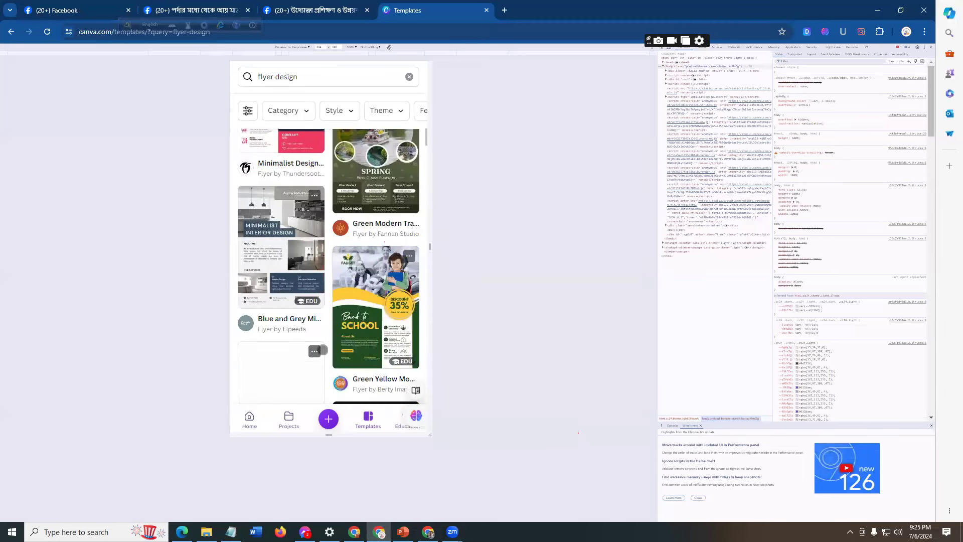
scroll(325, 342, "down", 4)
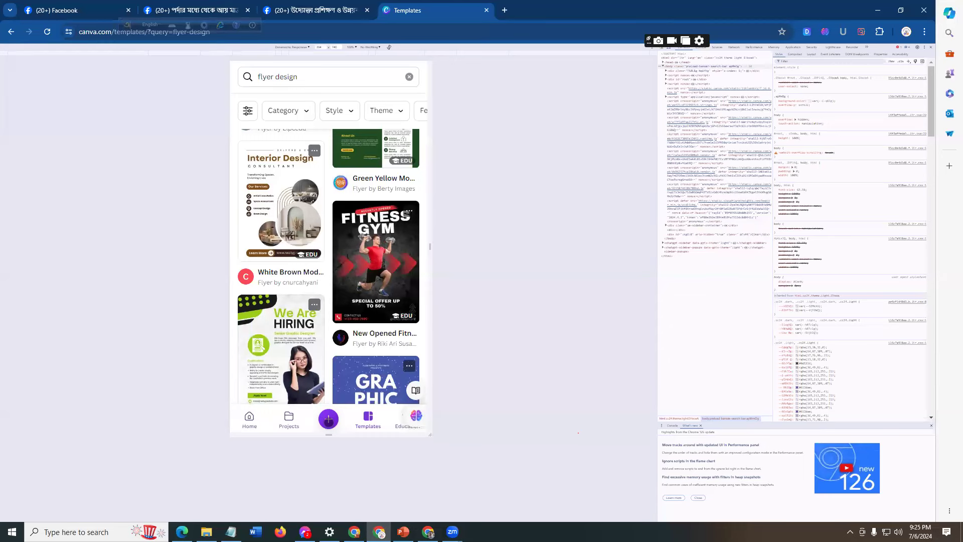
- Create a blank custom-size design 210 px wide and 297 px high, checking the dimensions on the PowerPoint reference slide
left_click(328, 419)
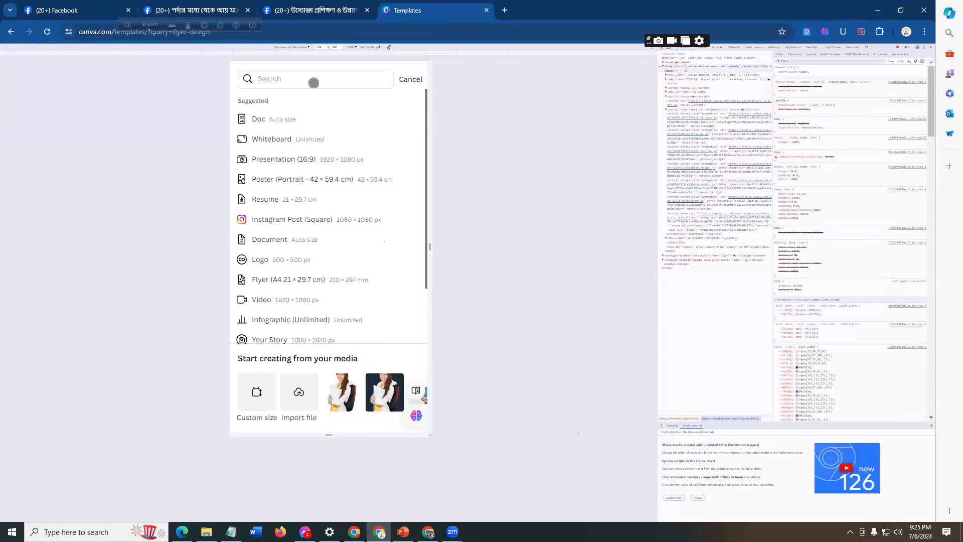
left_click(314, 83)
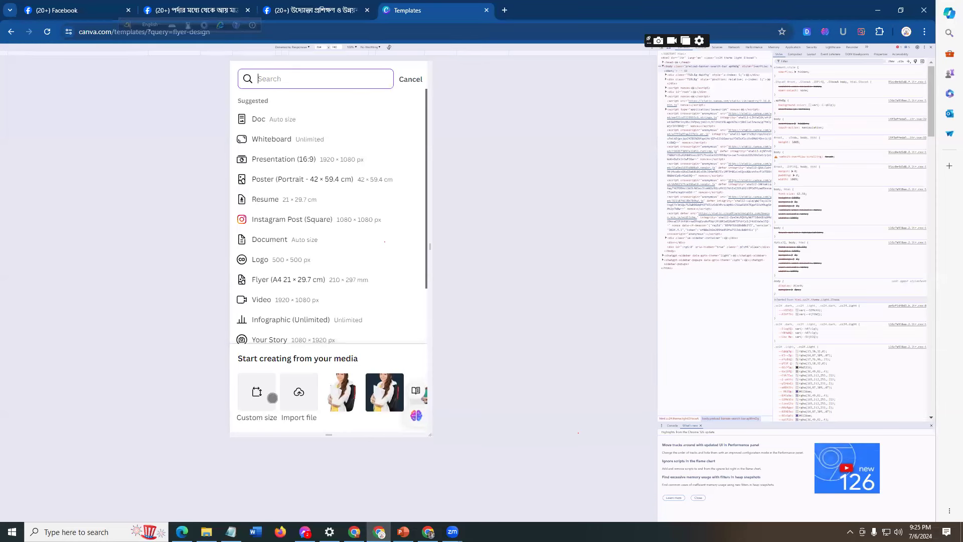
left_click(257, 392)
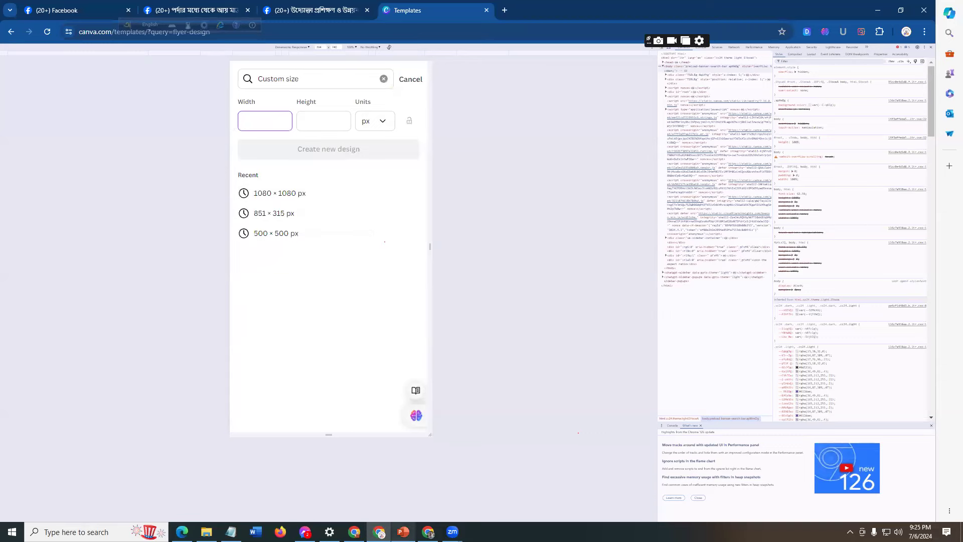
key("alt+Tab")
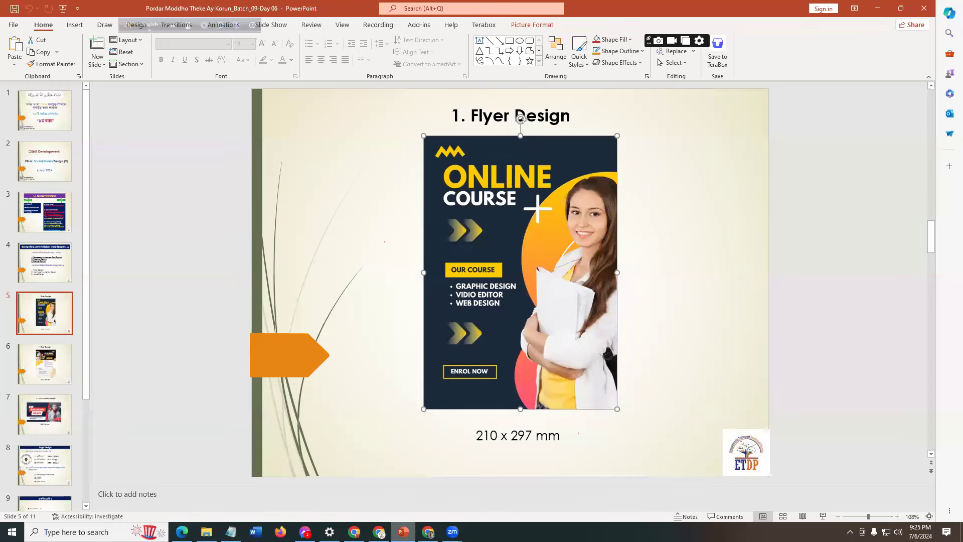
key("alt+Tab")
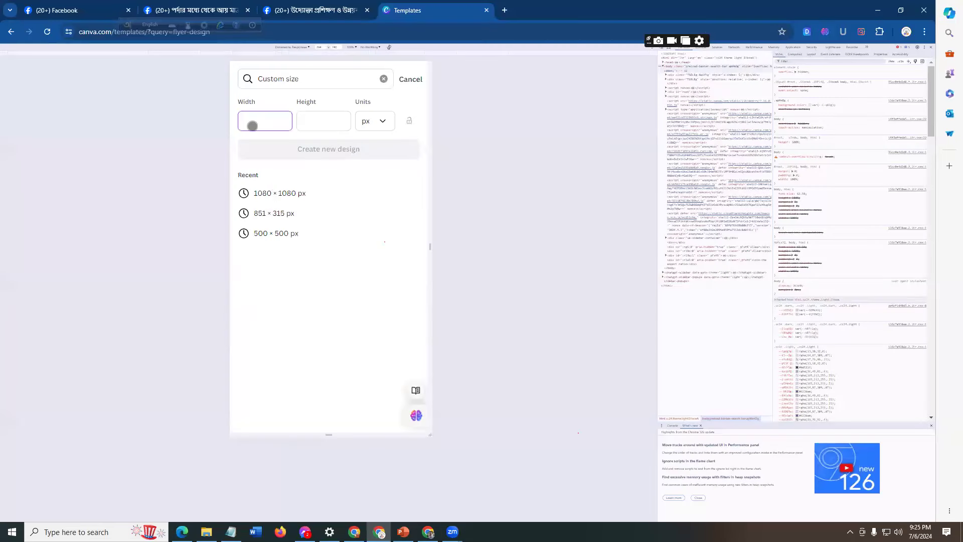
left_click(317, 117)
type("297")
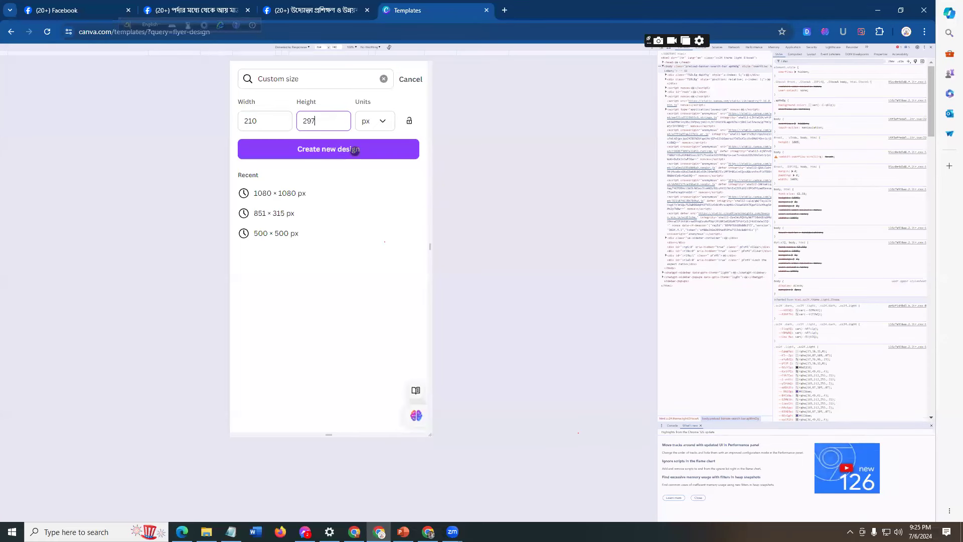
left_click(355, 149)
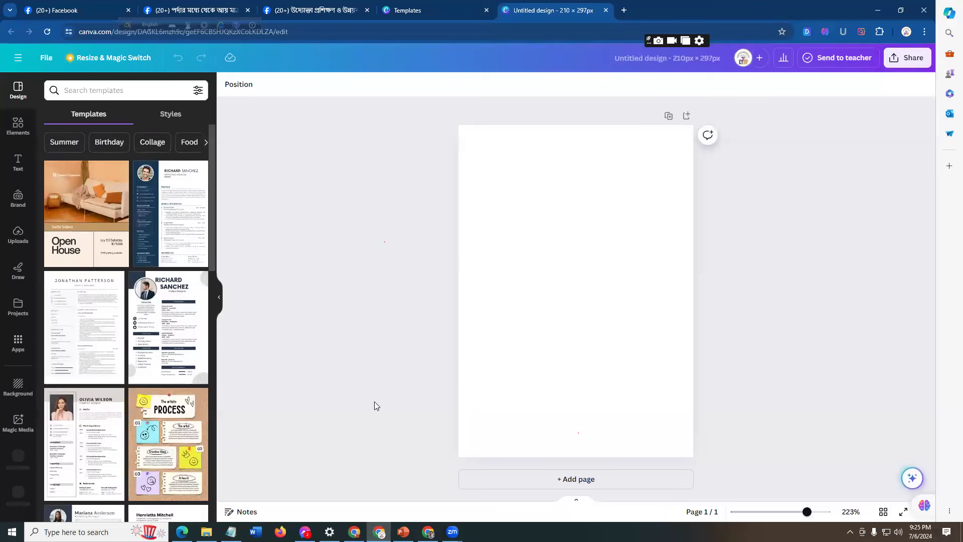
- Show the new design in a mobile layout with the browser's developer tools and collapse the templates drawer covering the page
left_click(924, 31)
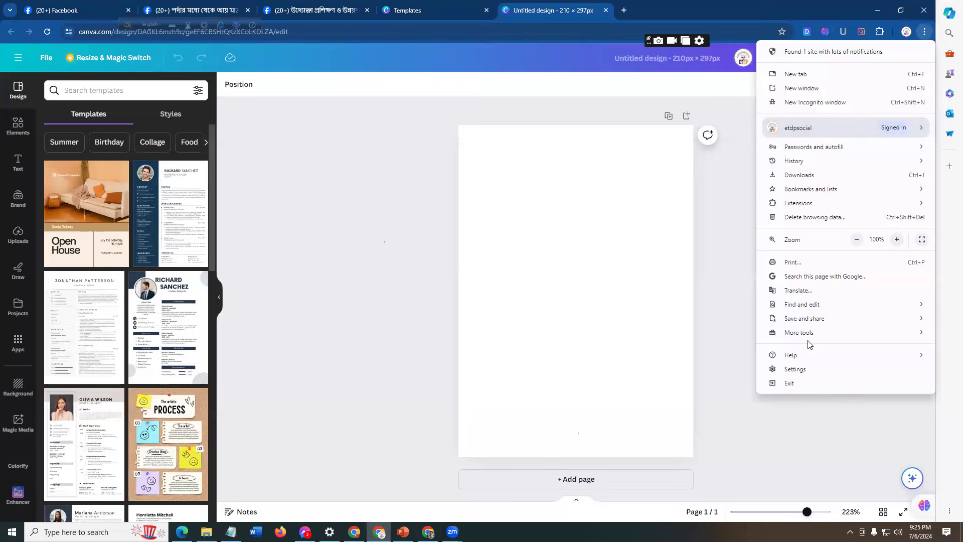
mouse_move(845, 331)
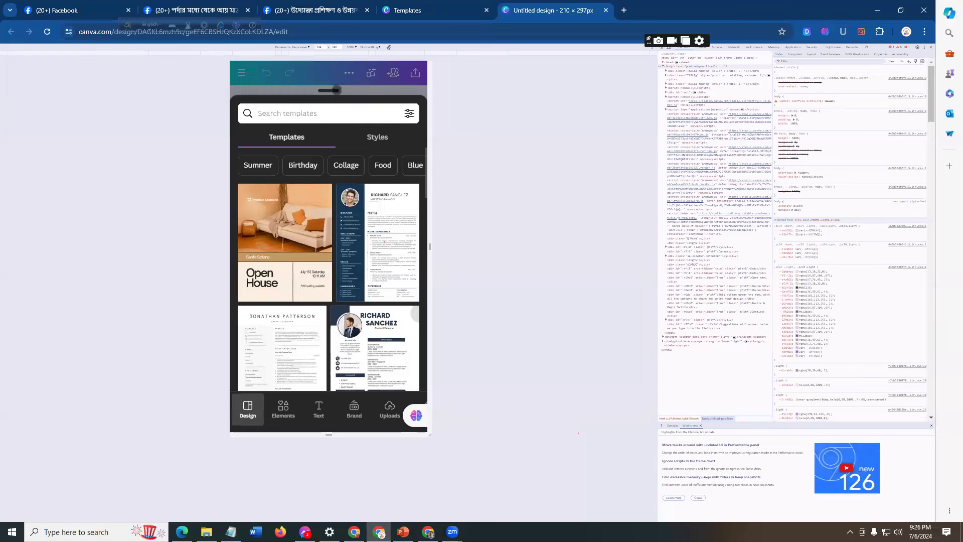
left_click_drag(330, 90, 337, 290)
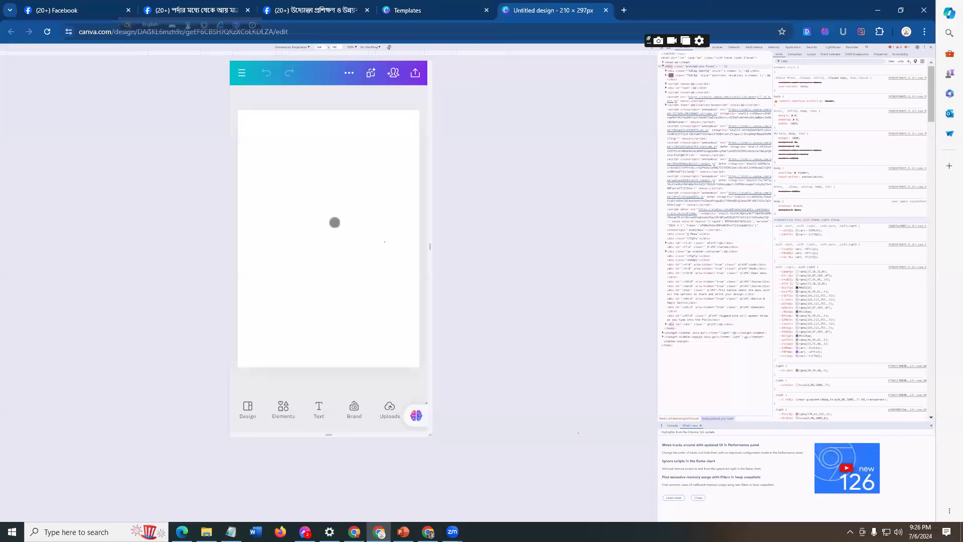
- Check the PowerPoint reference flyer and set the blank page's background to solid black from the default colors
left_click(321, 234)
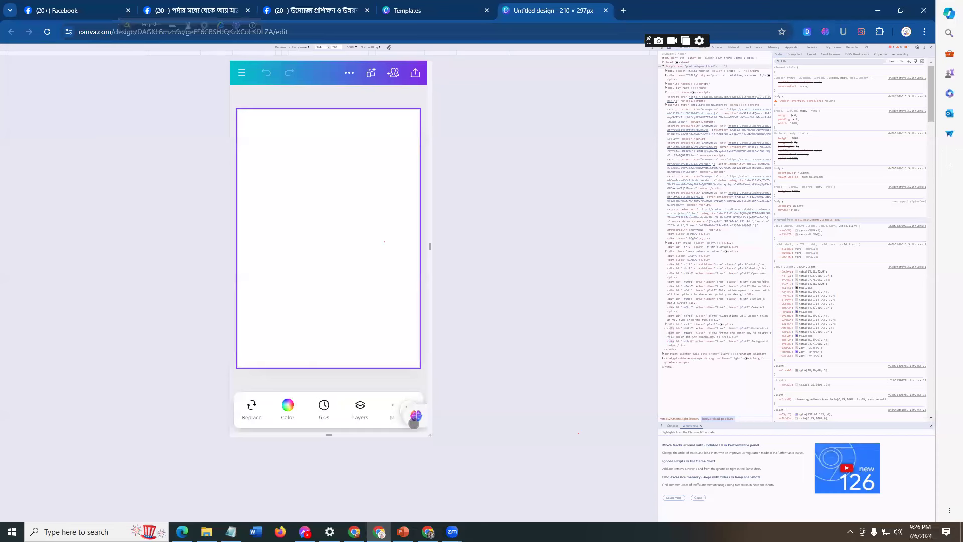
left_click(403, 532)
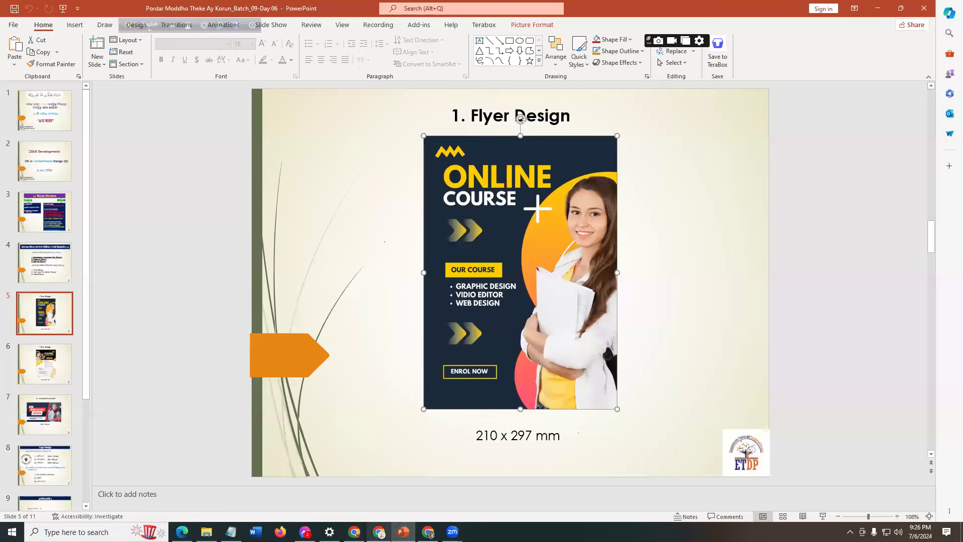
left_click(366, 490)
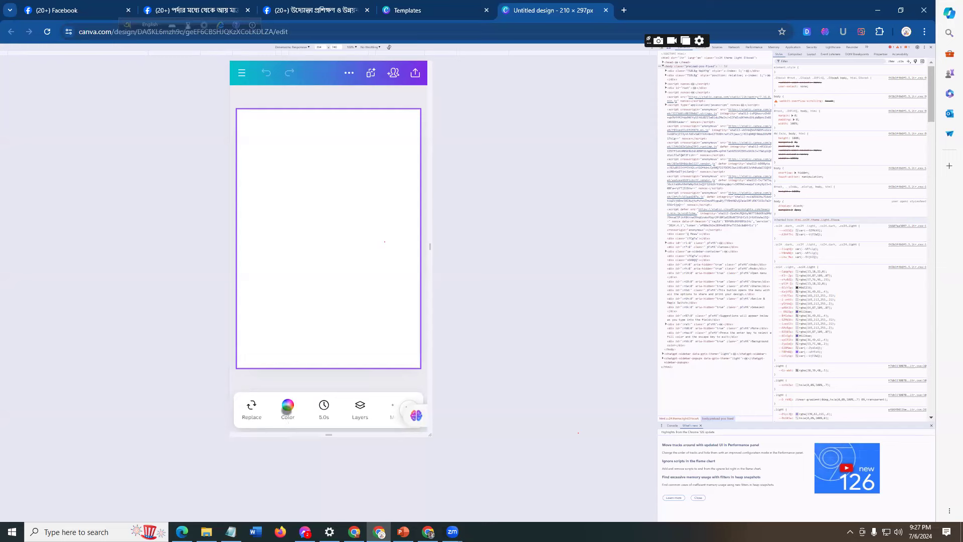
left_click(287, 403)
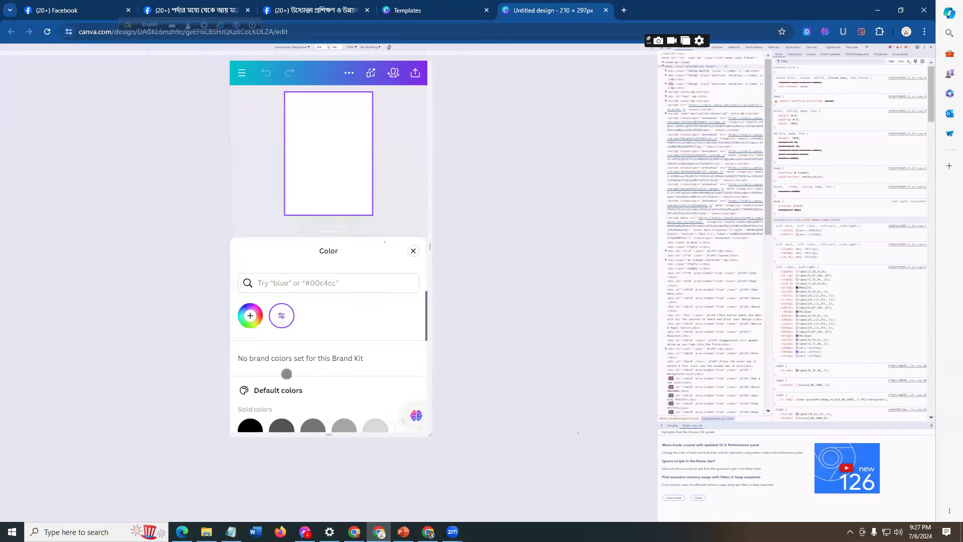
left_click_drag(303, 372, 292, 326)
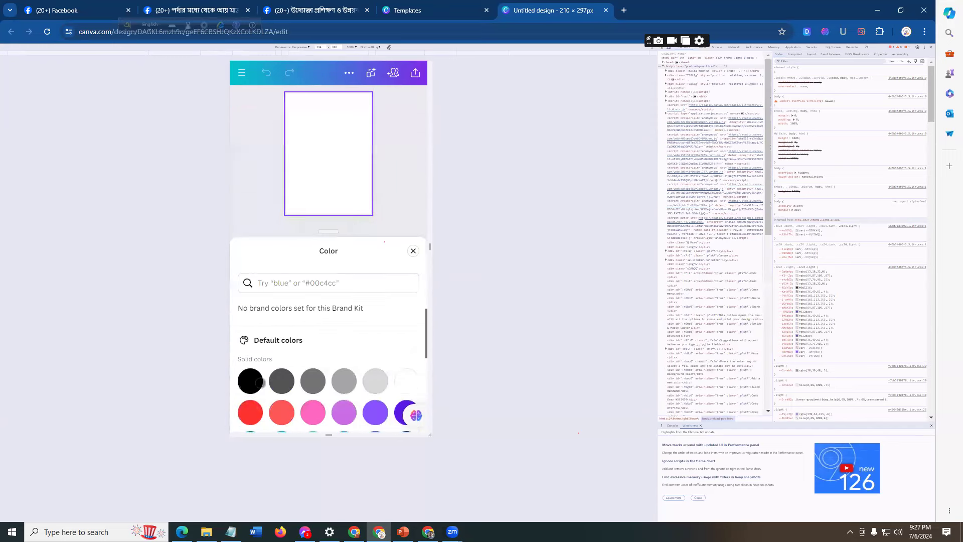
scroll(281, 396, "down", 5)
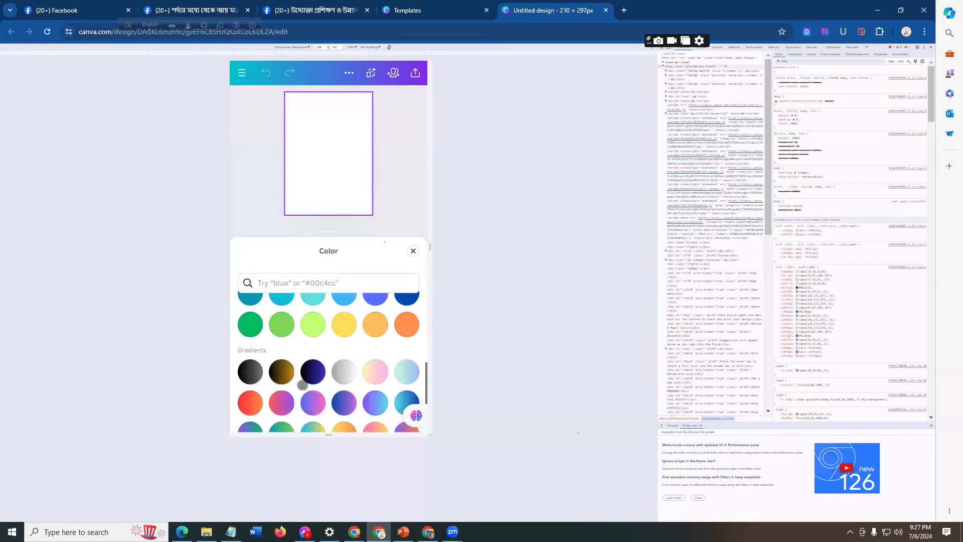
scroll(301, 398, "up", 5)
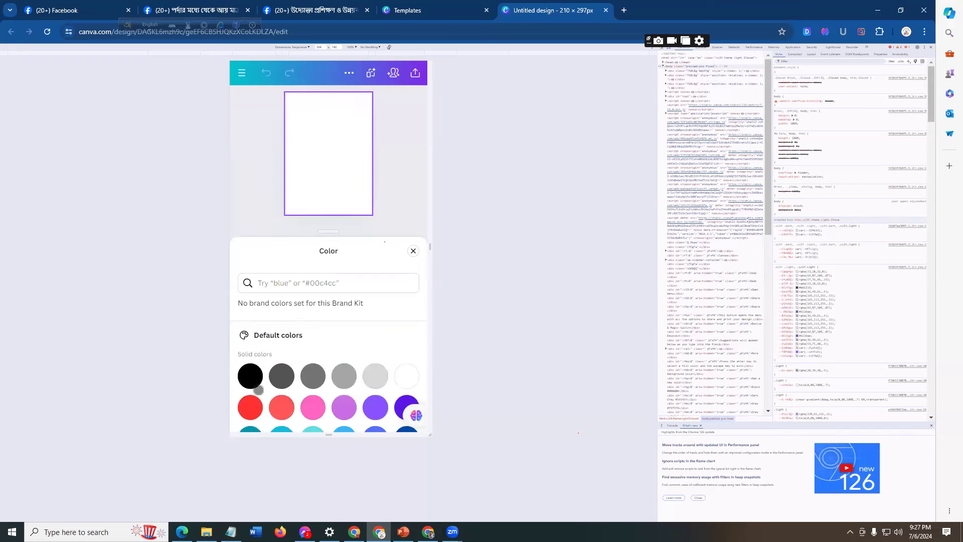
scroll(254, 374, "down", 1)
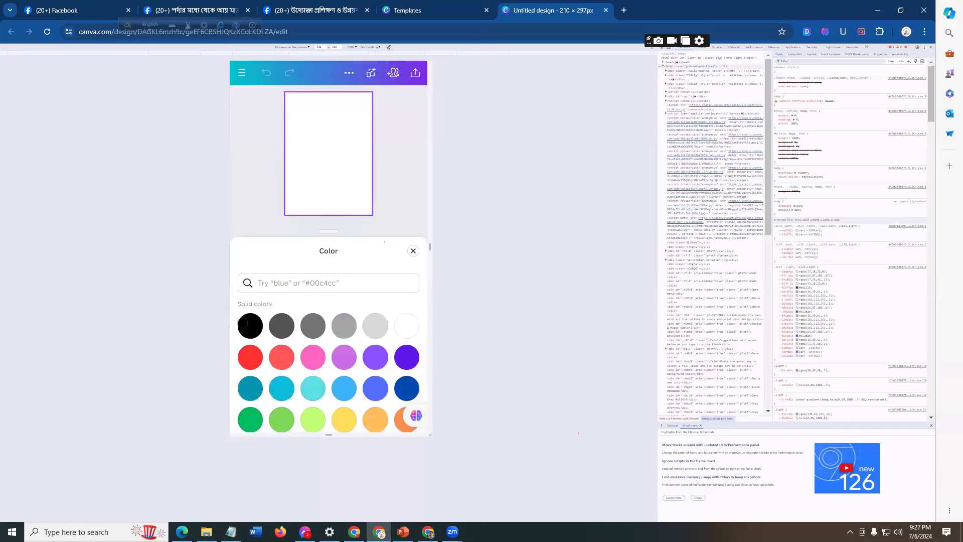
left_click(250, 326)
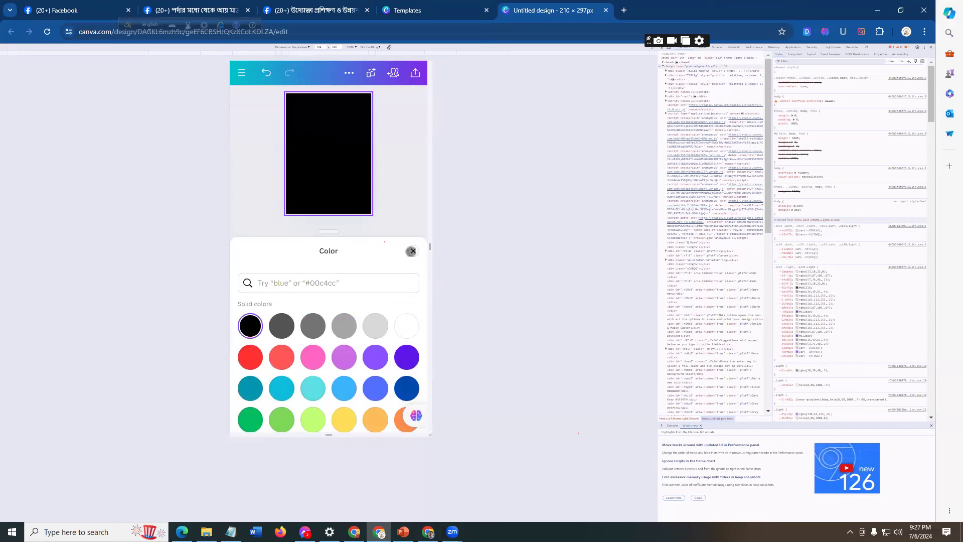
left_click(411, 251)
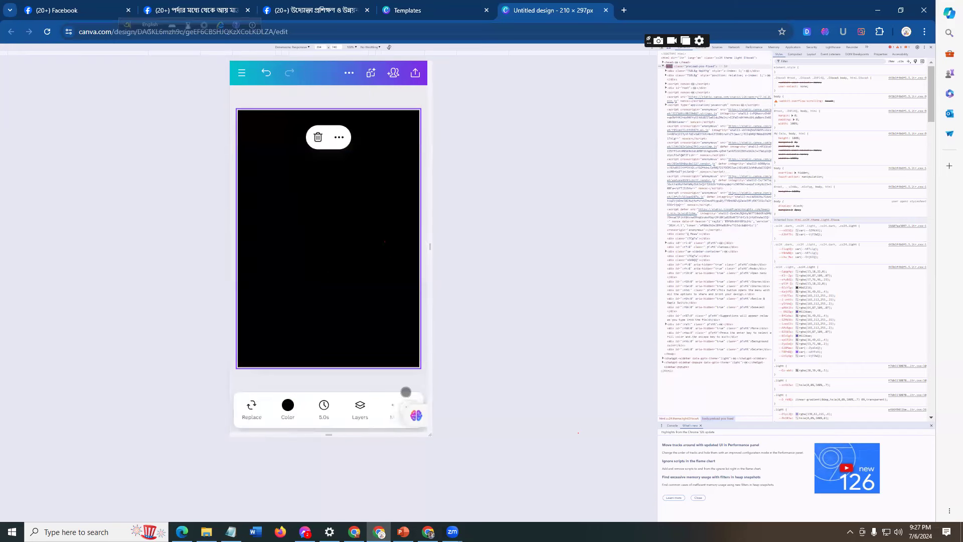
- Check the PowerPoint reference flyer and add a circle shape from the elements library to the black page
left_click(397, 528)
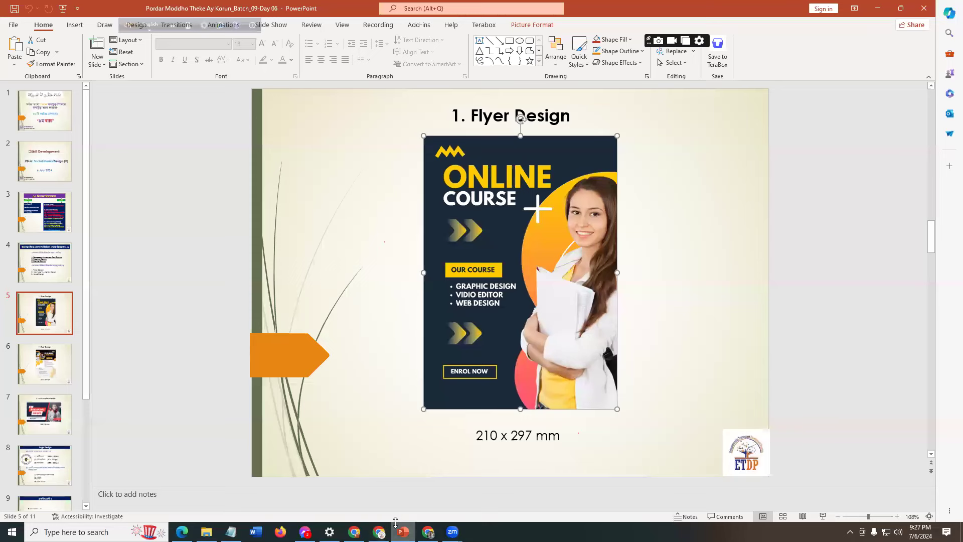
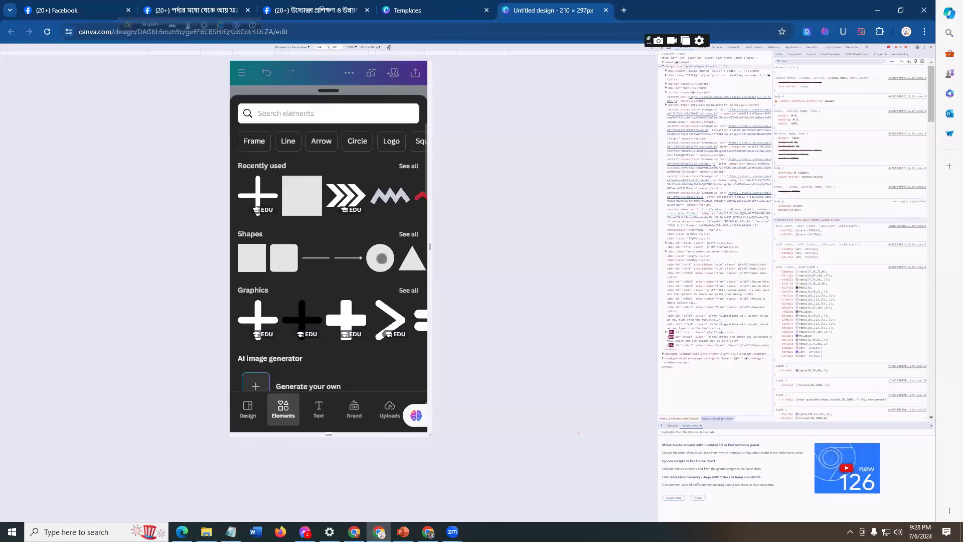
left_click(382, 259)
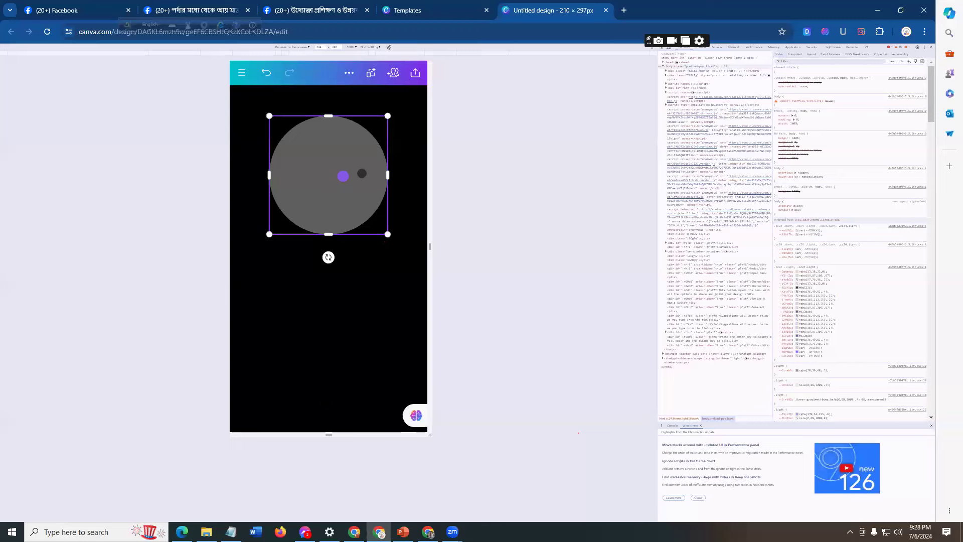
left_click(335, 381)
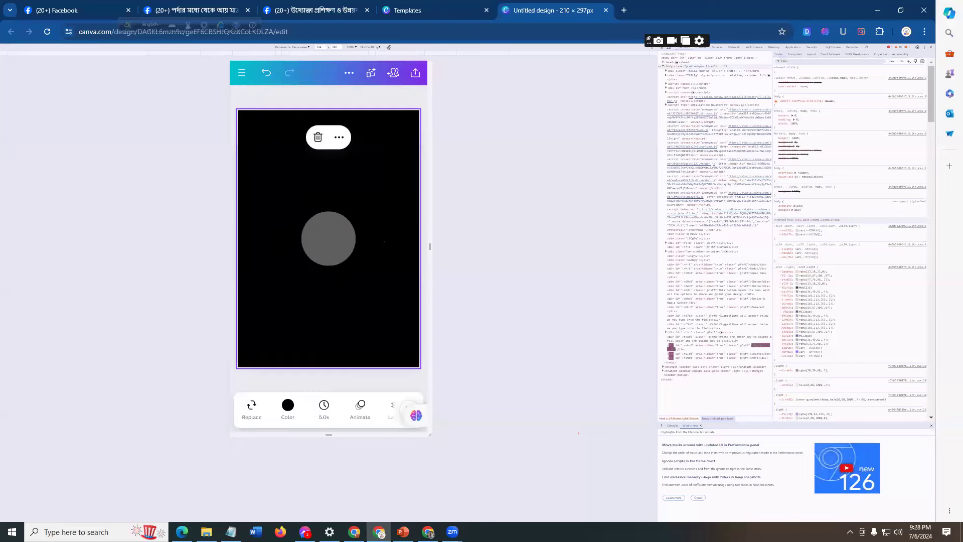
left_click(332, 244)
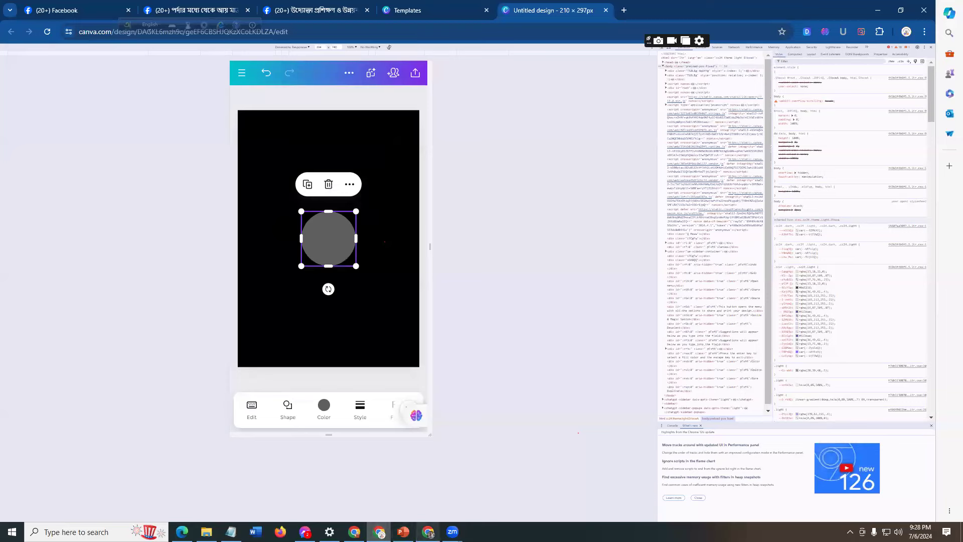
- Check the PowerPoint reference flyer, duplicate the gray circle and move the original up near the page's top edge
left_click(403, 531)
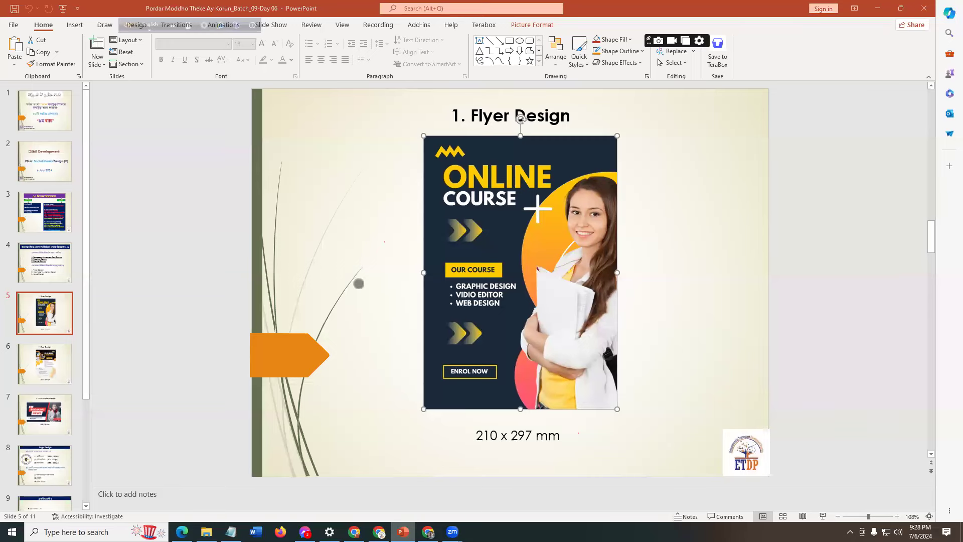
key("alt+Tab")
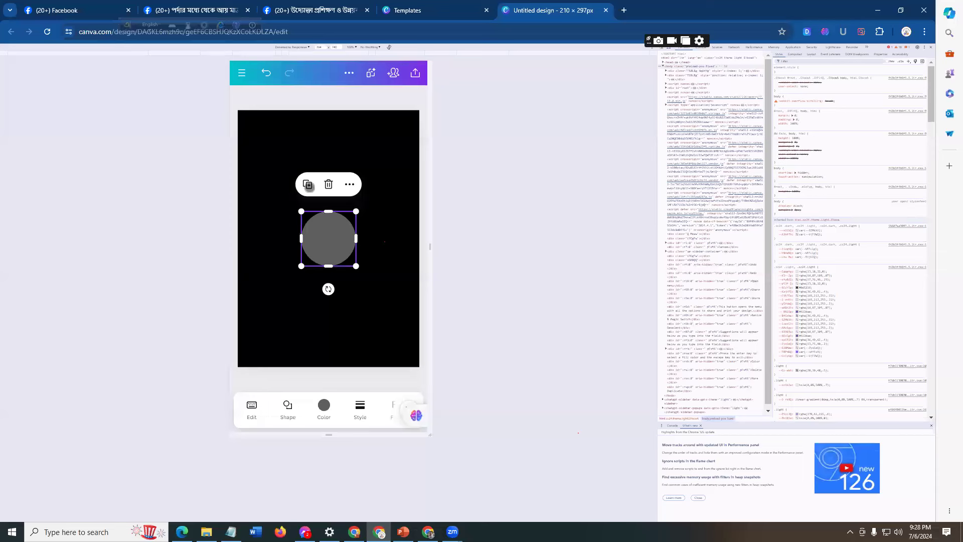
left_click(308, 185)
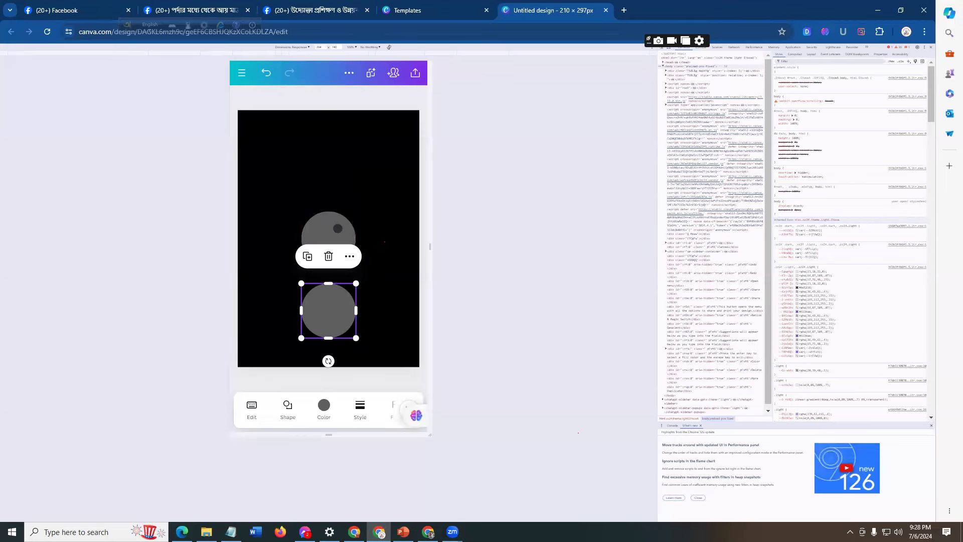
left_click(338, 228)
left_click_drag(338, 228, 356, 138)
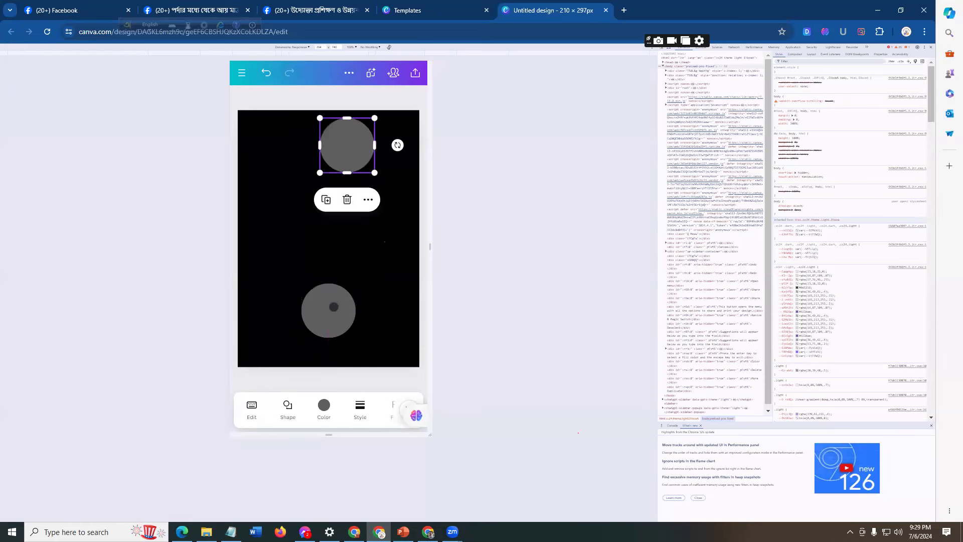
- Recolor the lower circle coral red from the default solid colors
left_click(332, 305)
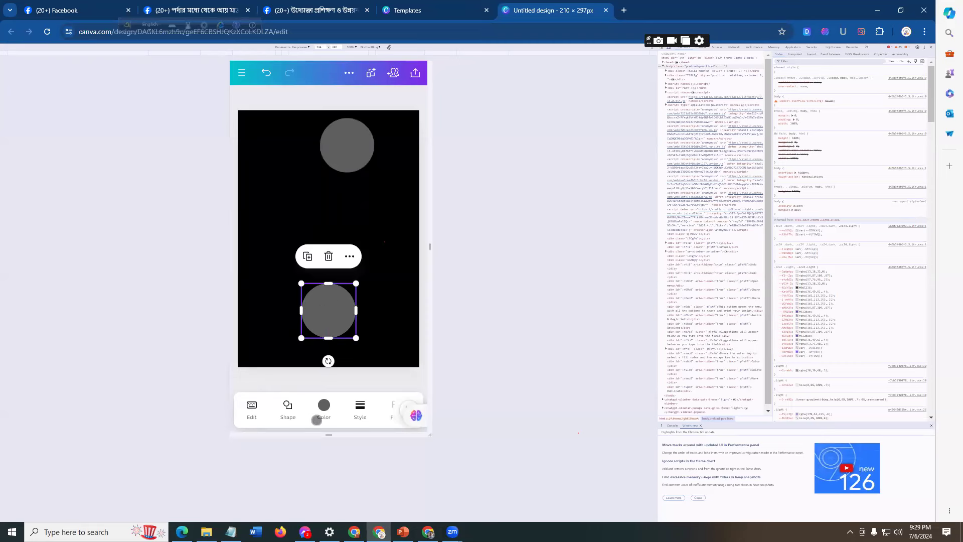
left_click(324, 405)
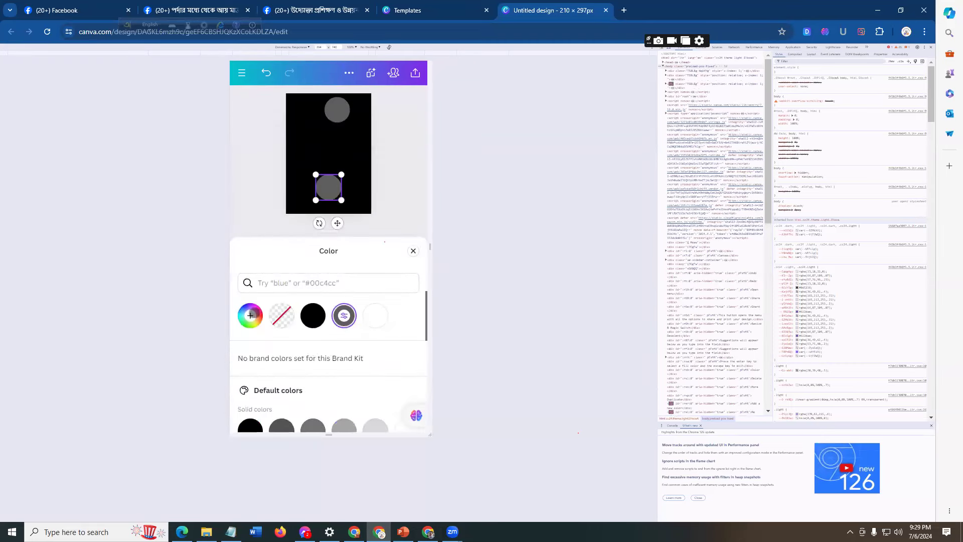
scroll(258, 334, "down", 5)
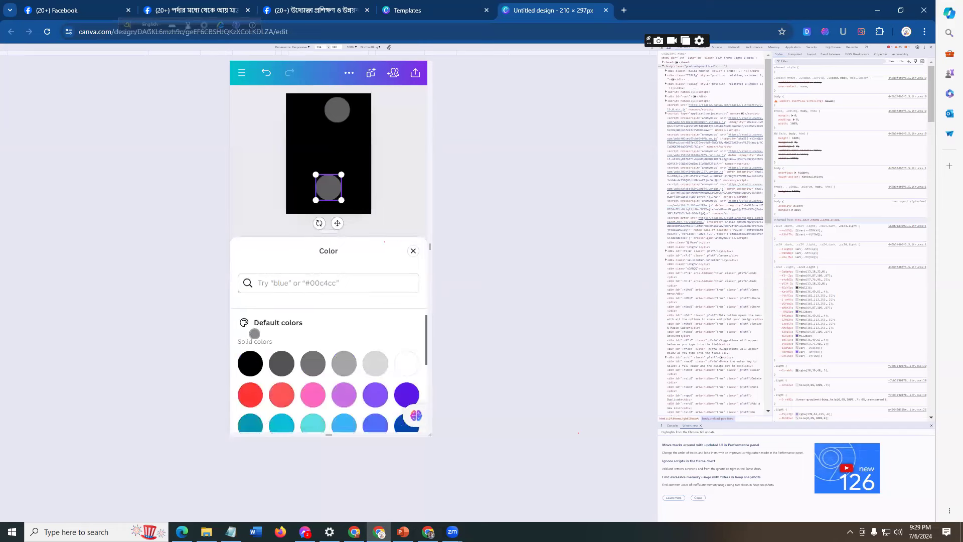
scroll(279, 346, "up", 3)
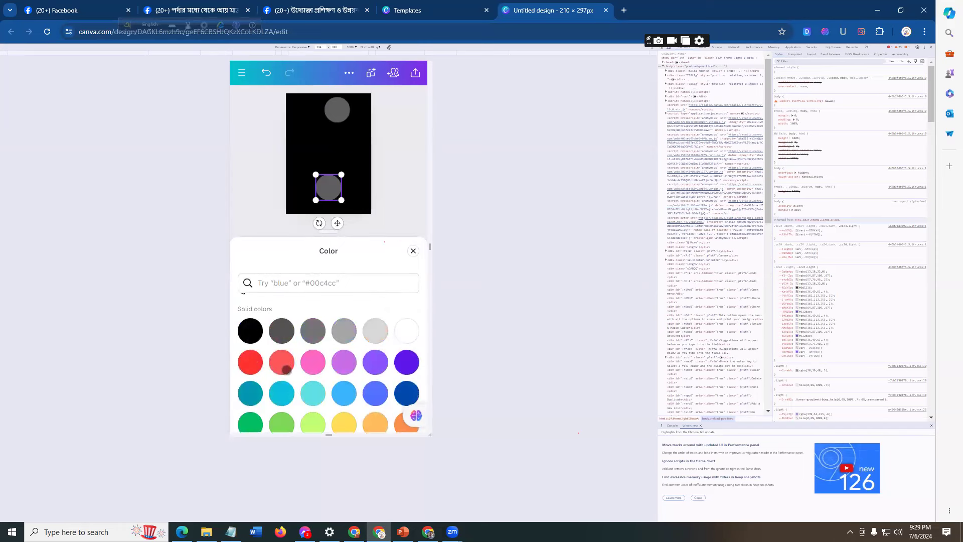
left_click(284, 361)
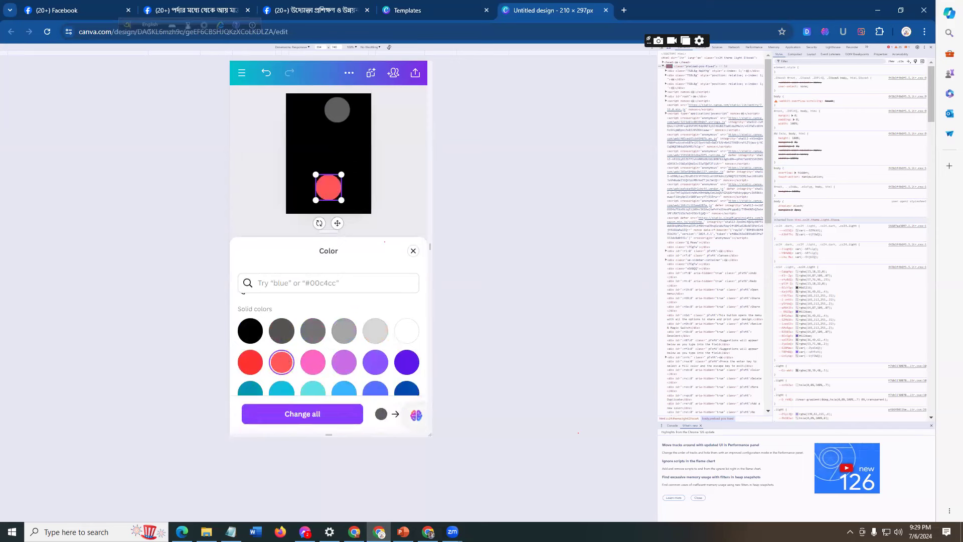
- Enlarge the coral circle and move it partly off the page's lower right corner
left_click_drag(341, 175, 373, 141)
left_click_drag(315, 200, 292, 224)
left_click_drag(348, 196, 372, 198)
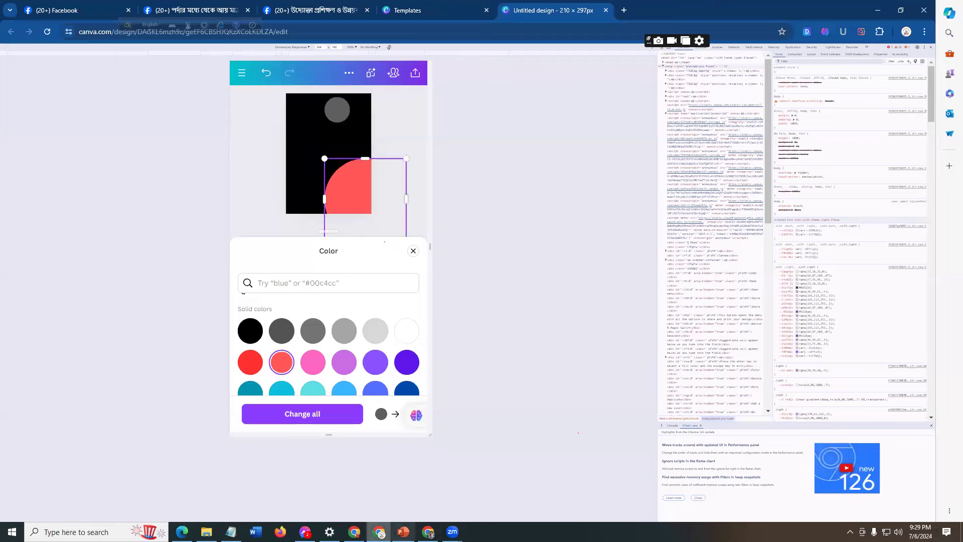
- Compare the coral circle with the PowerPoint reference flyer, then shrink it and shift it further into the page's lower right corner
left_click(403, 532)
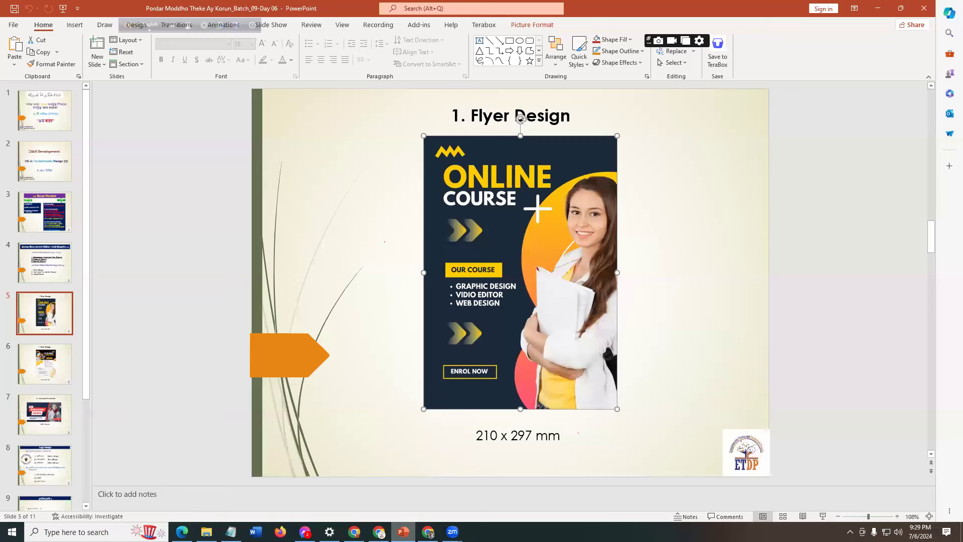
key("alt+Tab")
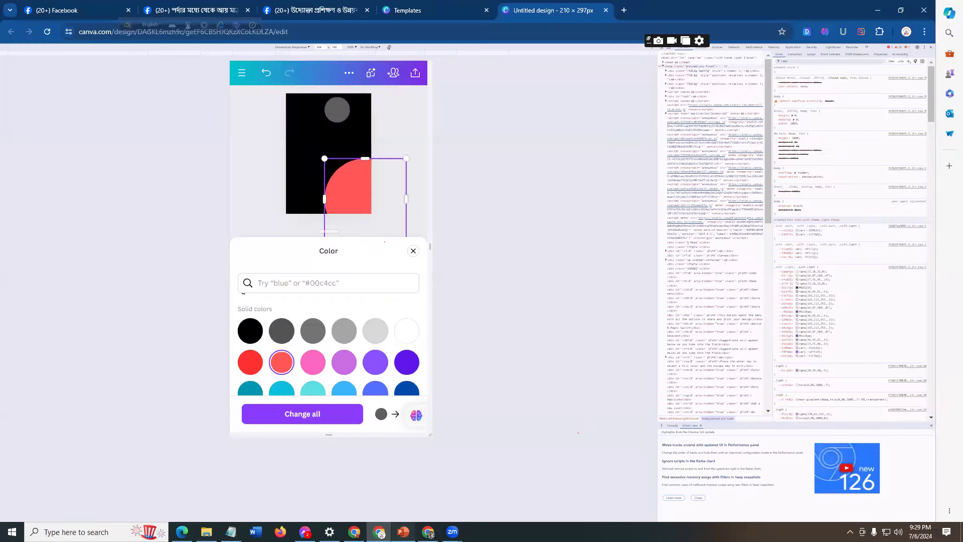
key("alt+Tab")
left_click(428, 532)
left_click(428, 532)
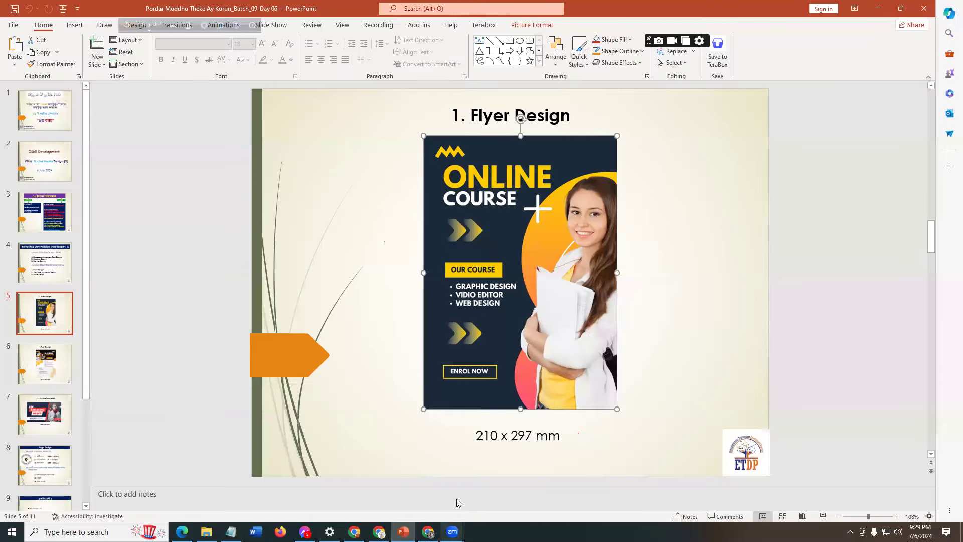
mouse_move(452, 531)
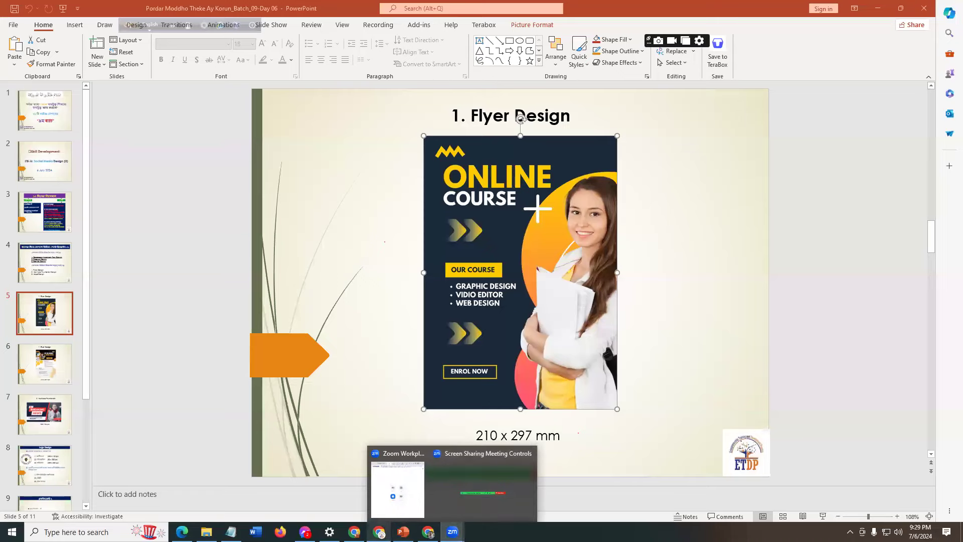
left_click(379, 531)
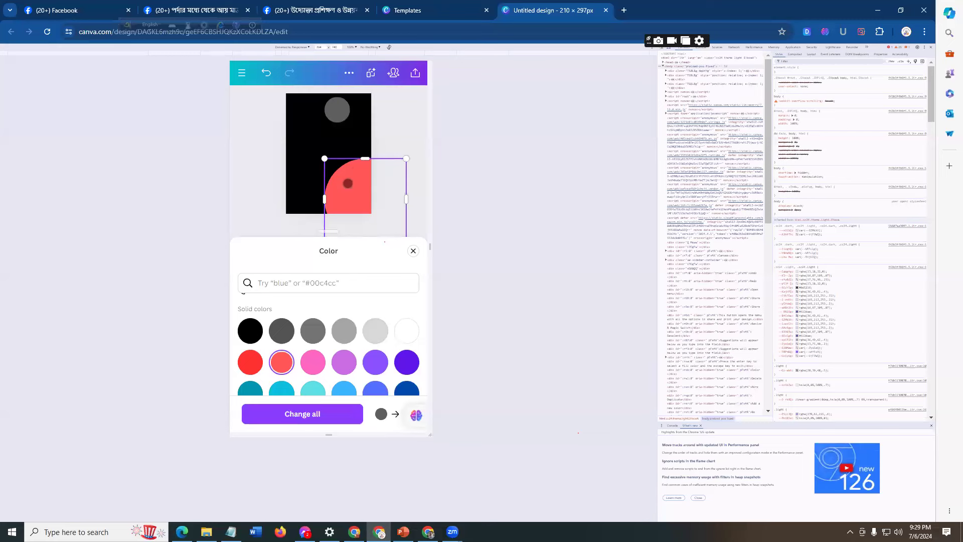
left_click_drag(343, 188, 347, 187)
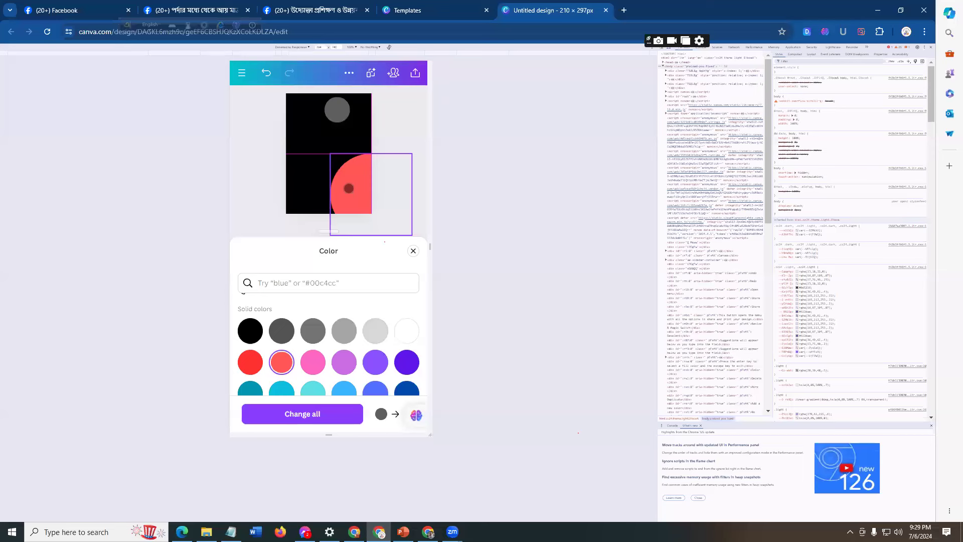
left_click_drag(349, 188, 378, 194)
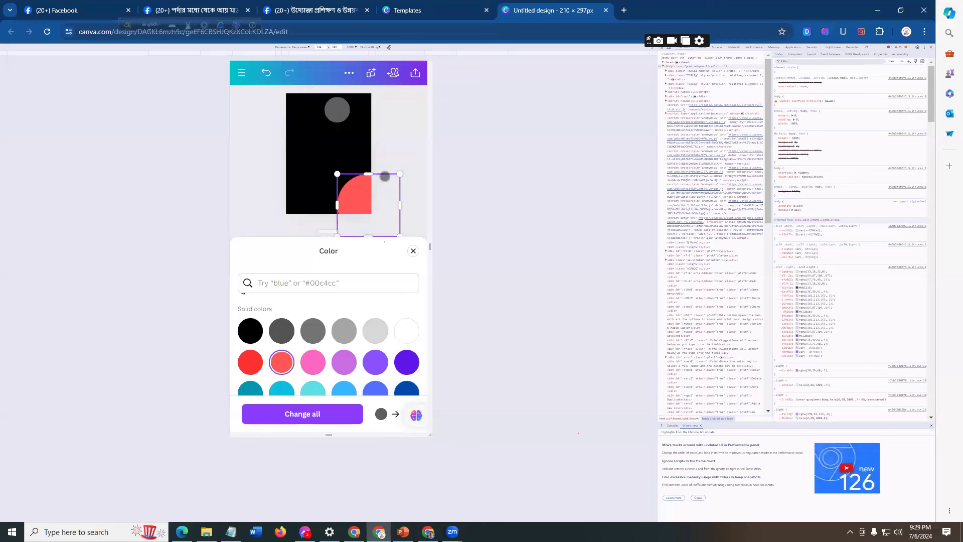
- Close the color choices and nudge the coral circle slightly down at the page's lower right corner
left_click(413, 251)
left_click(364, 379)
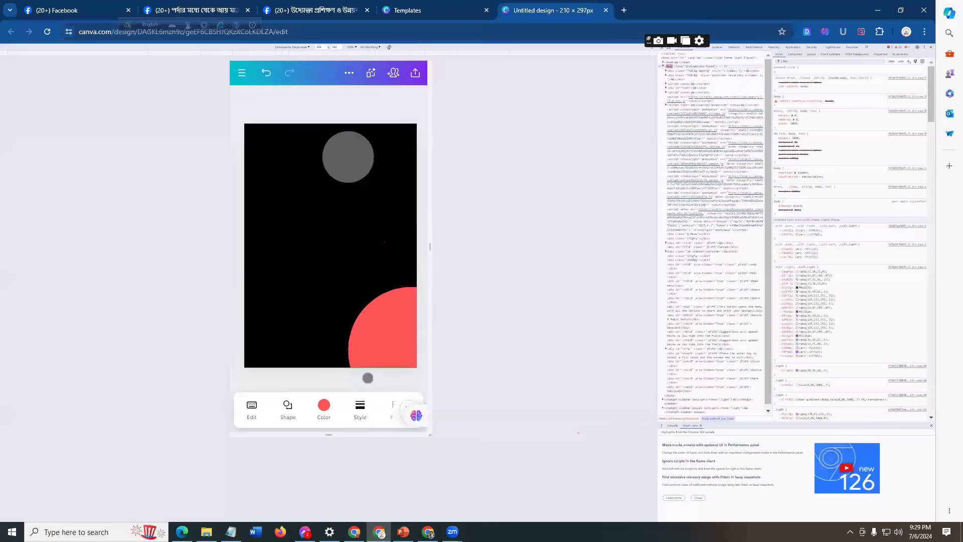
left_click(385, 307)
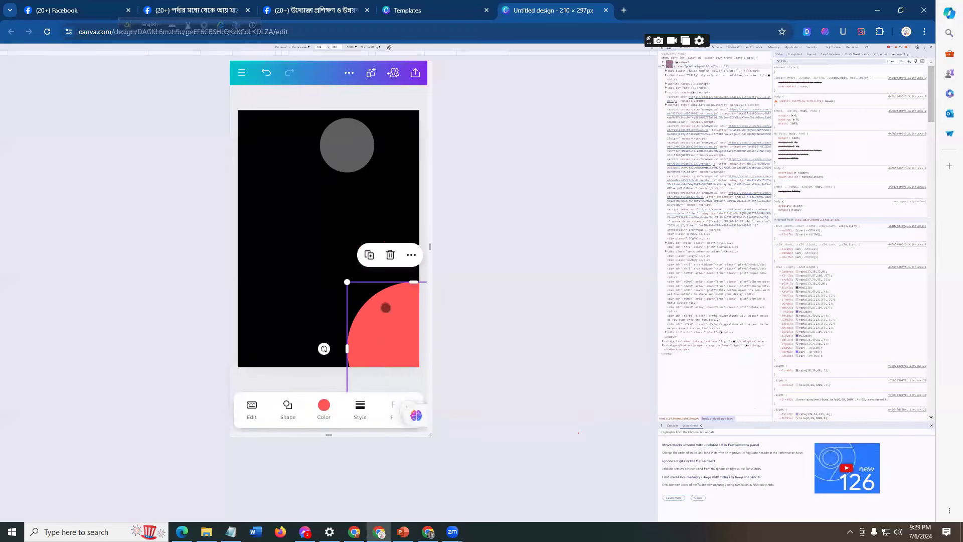
left_click_drag(386, 310, 389, 314)
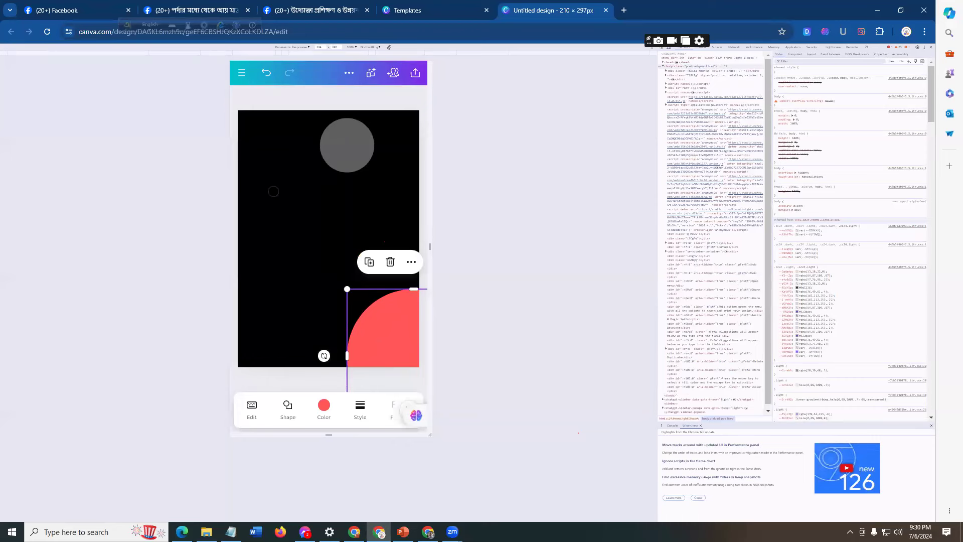
- Enlarge the gray circle and position it partly off the page's right edge, just above the coral circle
left_click(349, 159)
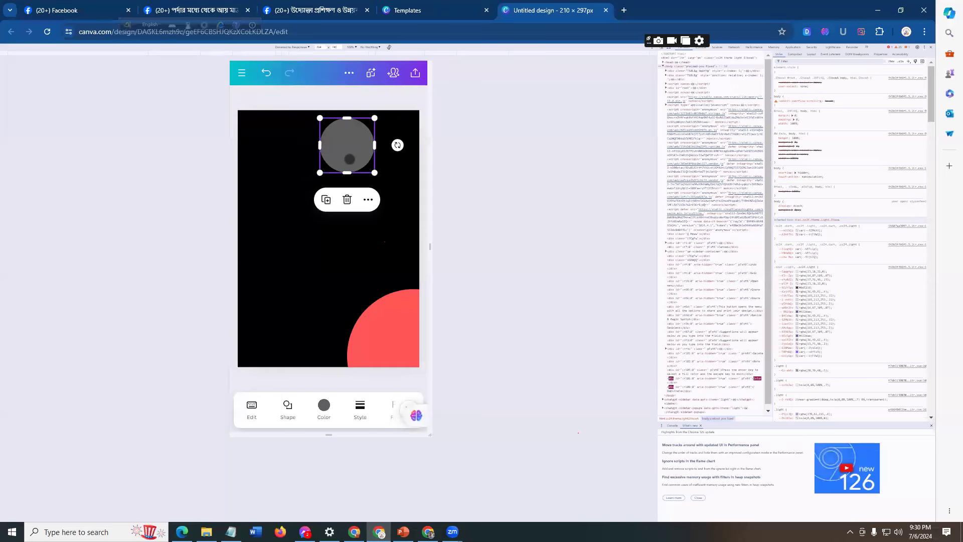
left_click_drag(375, 173, 386, 205)
left_click(386, 201)
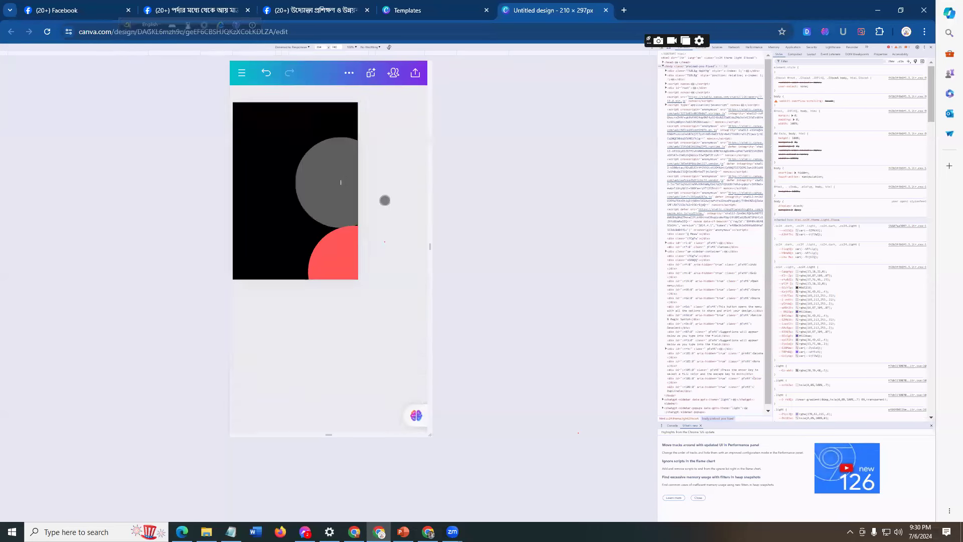
left_click(499, 198)
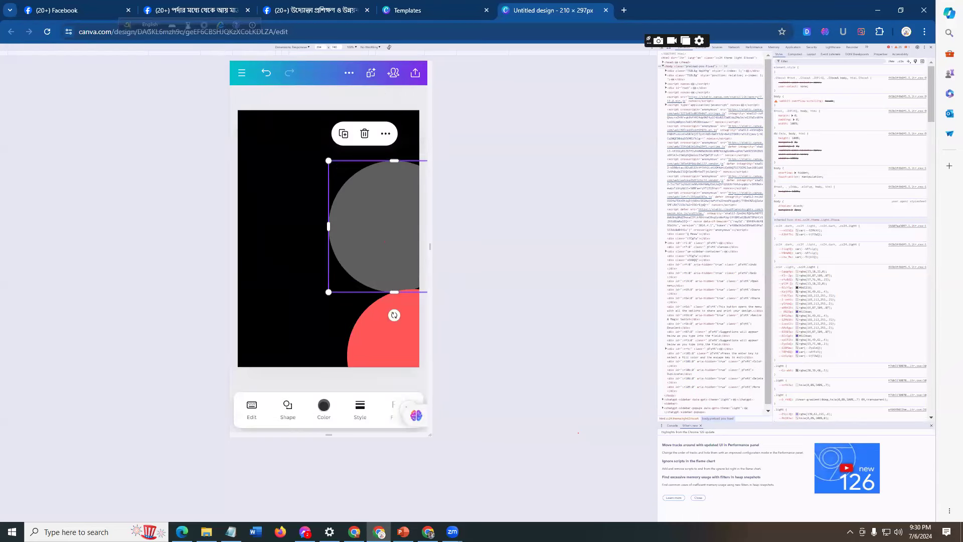
- Try the darker orange on the large gray circle and settle on light orange from the default solid colors
left_click(321, 408)
scroll(318, 341, "down", 5)
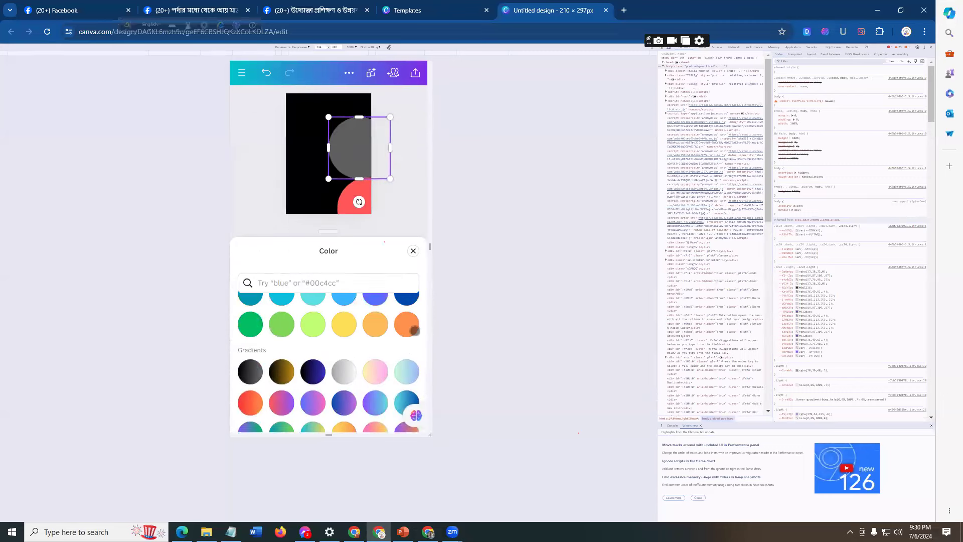
left_click(377, 324)
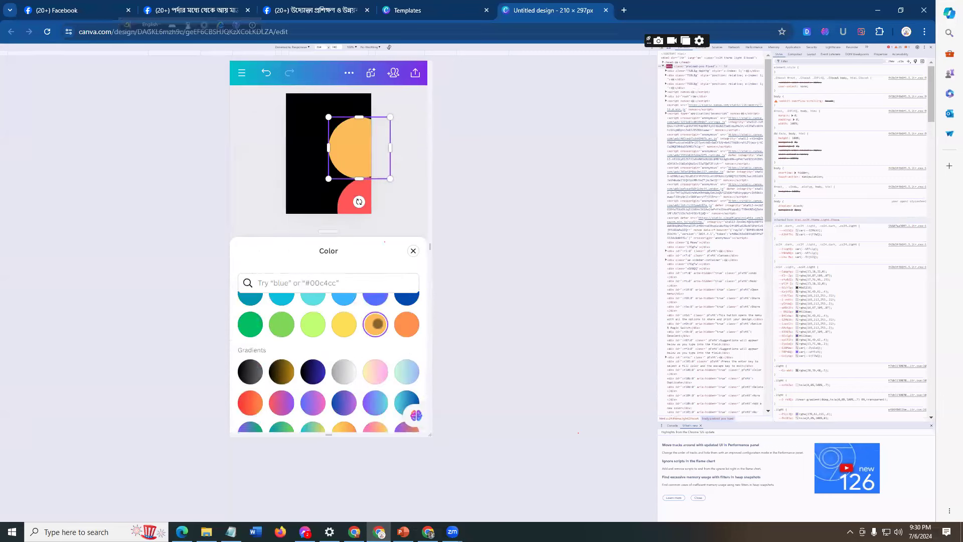
left_click(406, 324)
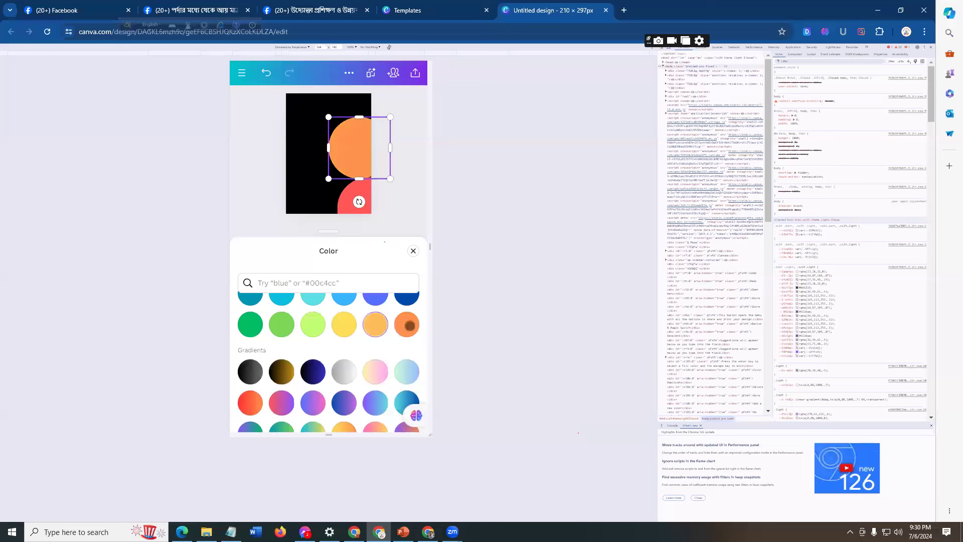
left_click(380, 323)
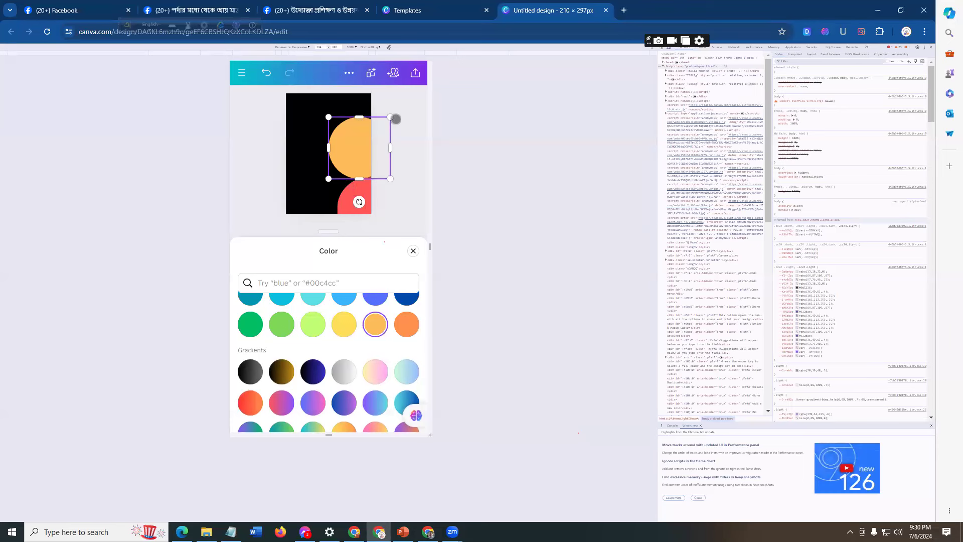
- Enlarge the light orange circle so it overlaps the coral circle at the page's right edge, and compare it with the PowerPoint reference flyer
mouse_move(394, 117)
left_mouse_down()
mouse_move(405, 102)
mouse_move(383, 131)
left_mouse_up()
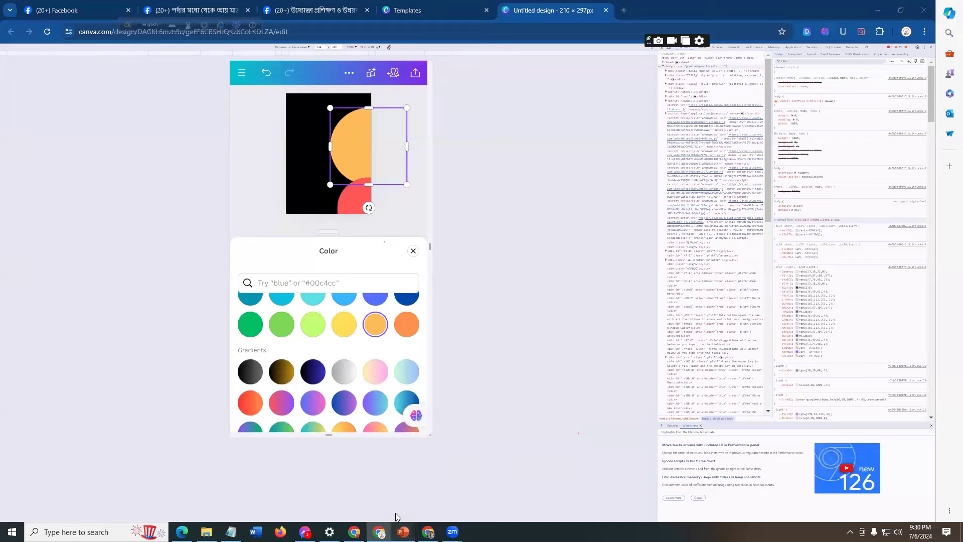
left_click(403, 531)
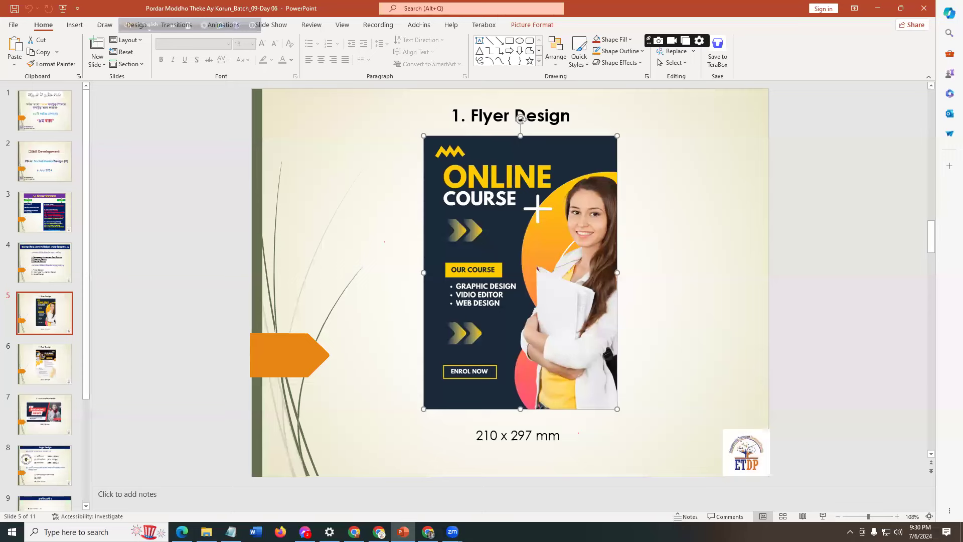
left_click(397, 504)
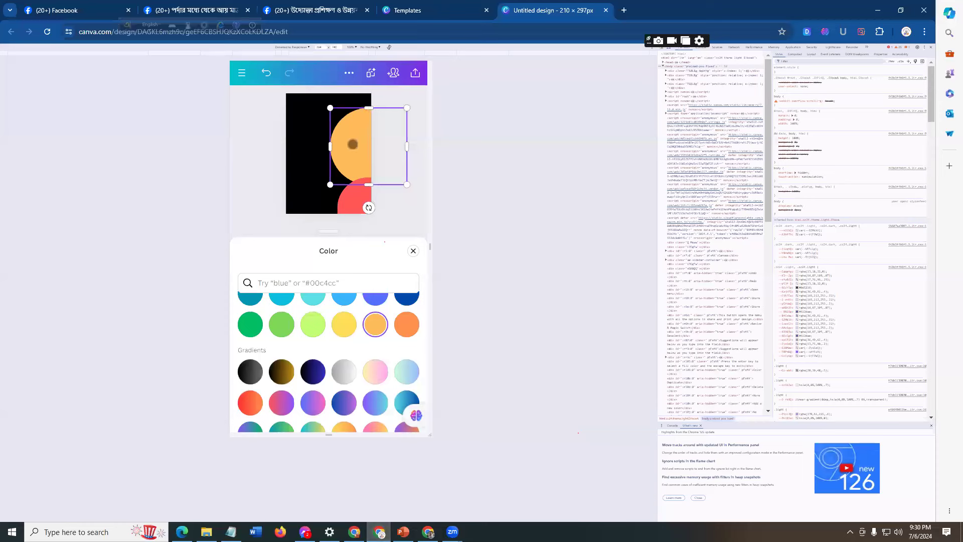
- Close the color choices, switch to the PowerPoint slide, and examine the woman's photo and the circles in the reference flyer
left_click(410, 193)
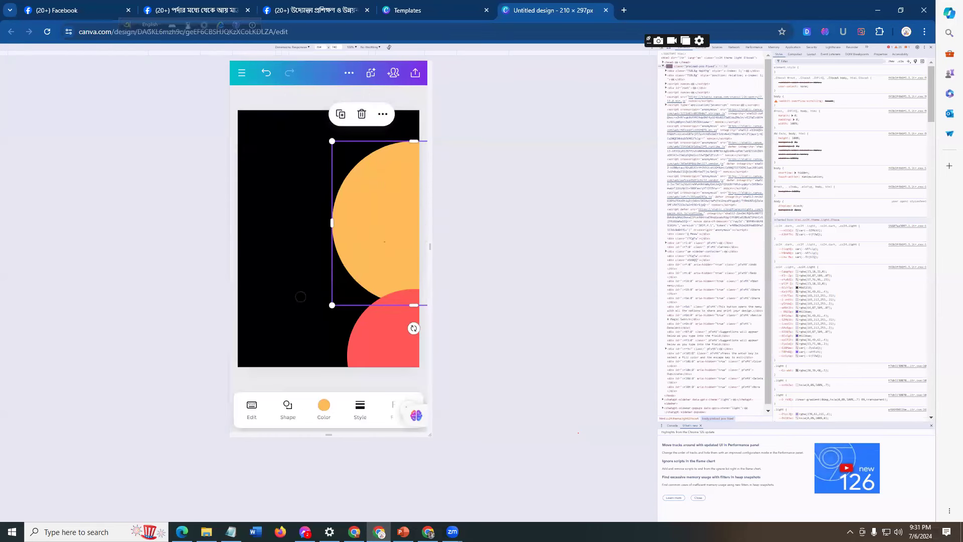
mouse_move(428, 530)
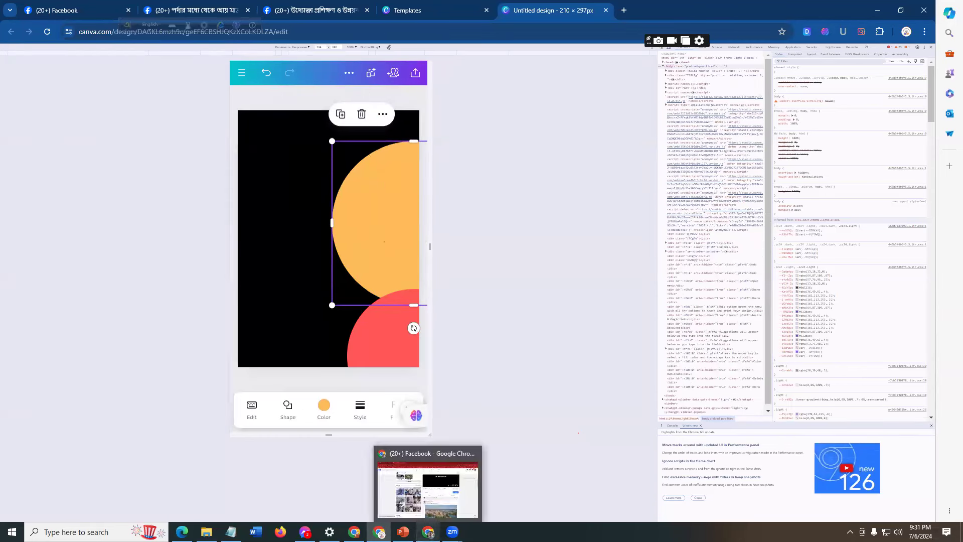
left_click(428, 532)
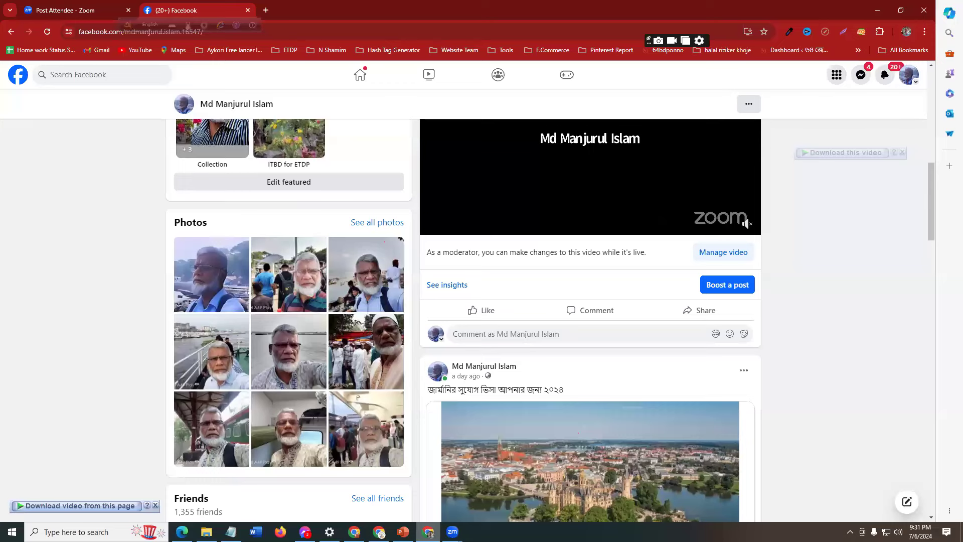
left_click(403, 532)
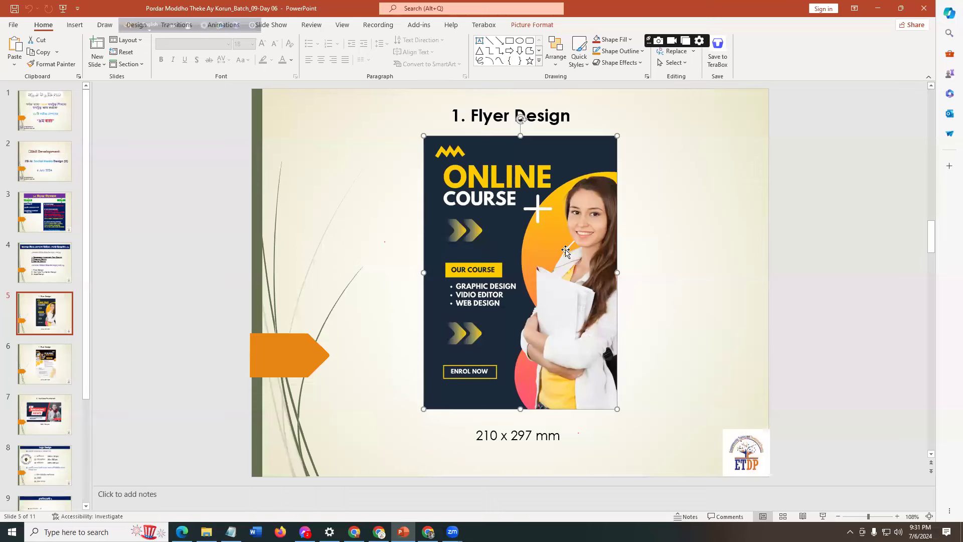
left_click(586, 134)
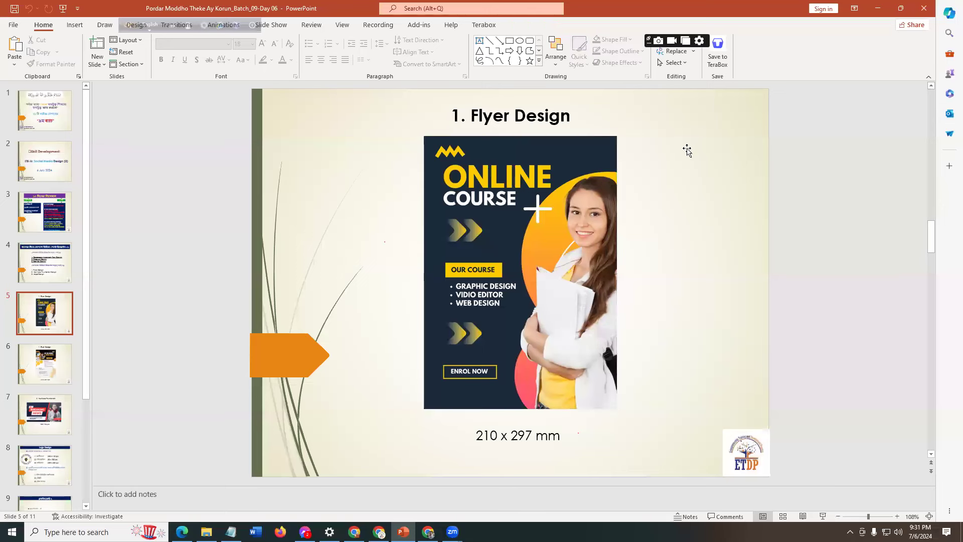
left_click(586, 229)
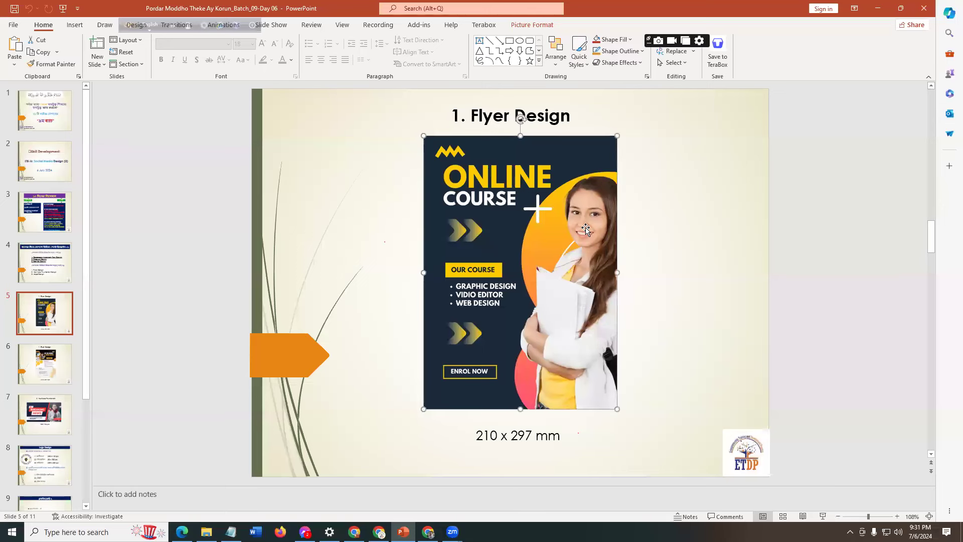
left_click(707, 294)
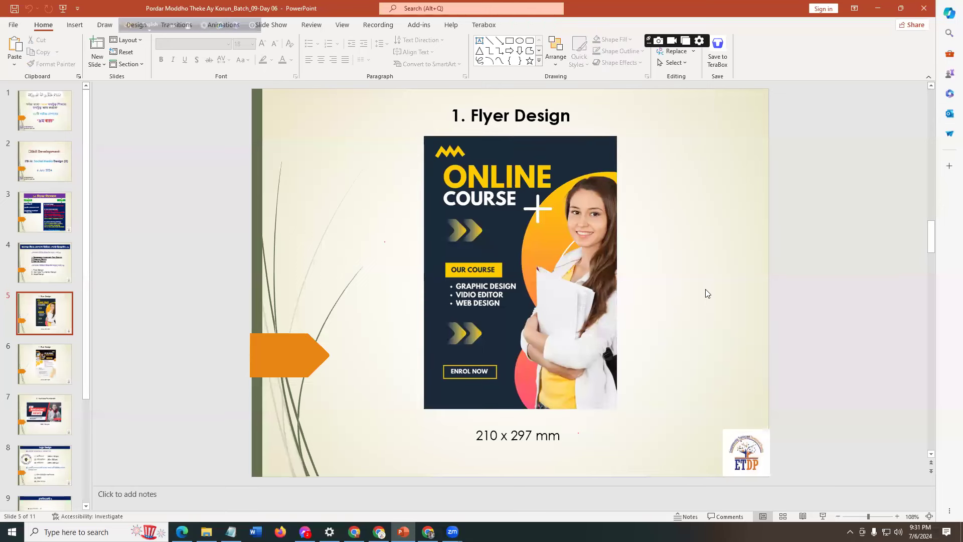
left_click(579, 397)
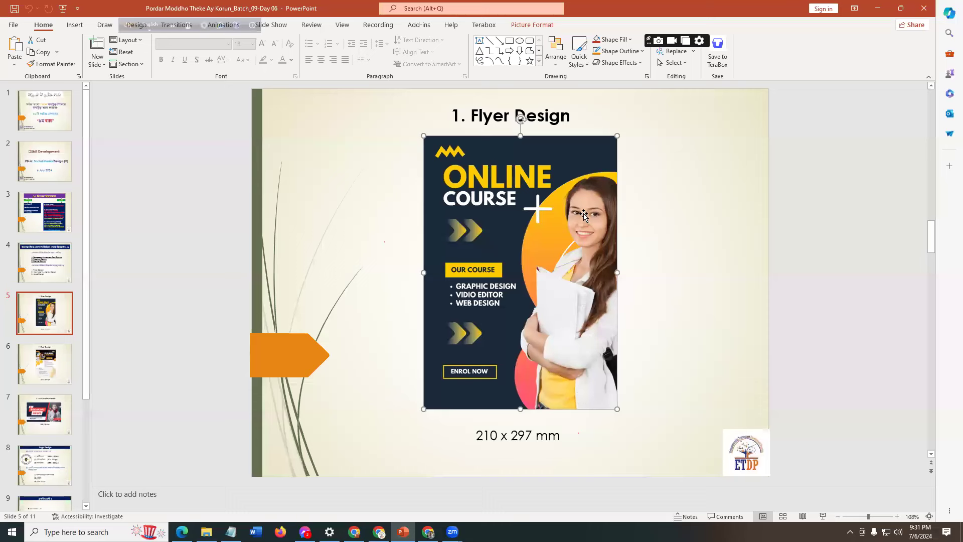
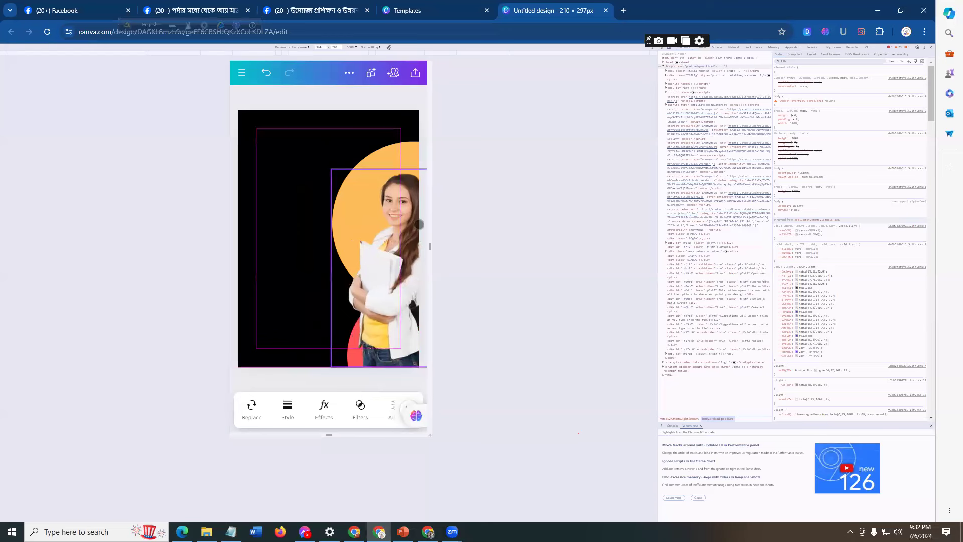
- Nudge the woman's photo slightly left over the two circles, deselect it, and compare the page with the PowerPoint reference flyer
left_click_drag(419, 224, 415, 224)
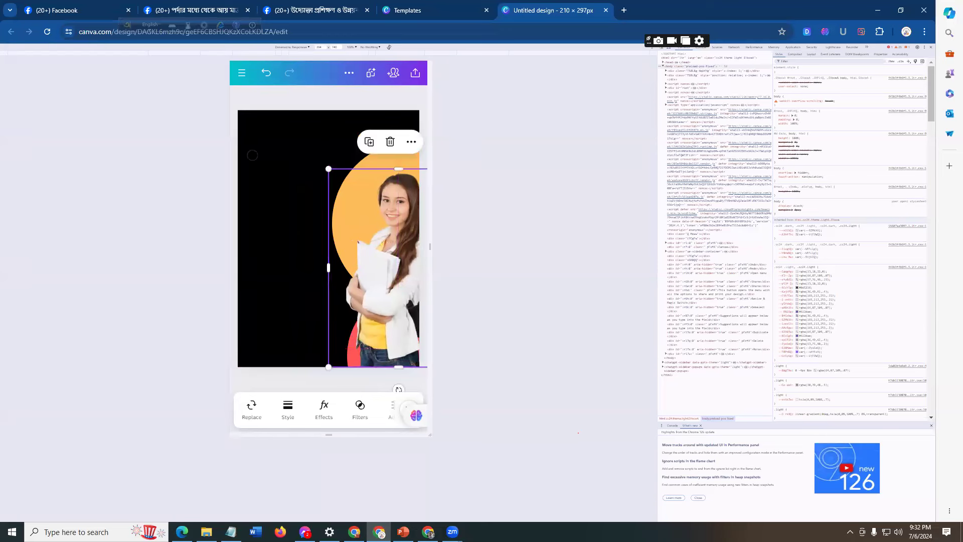
left_click(284, 178)
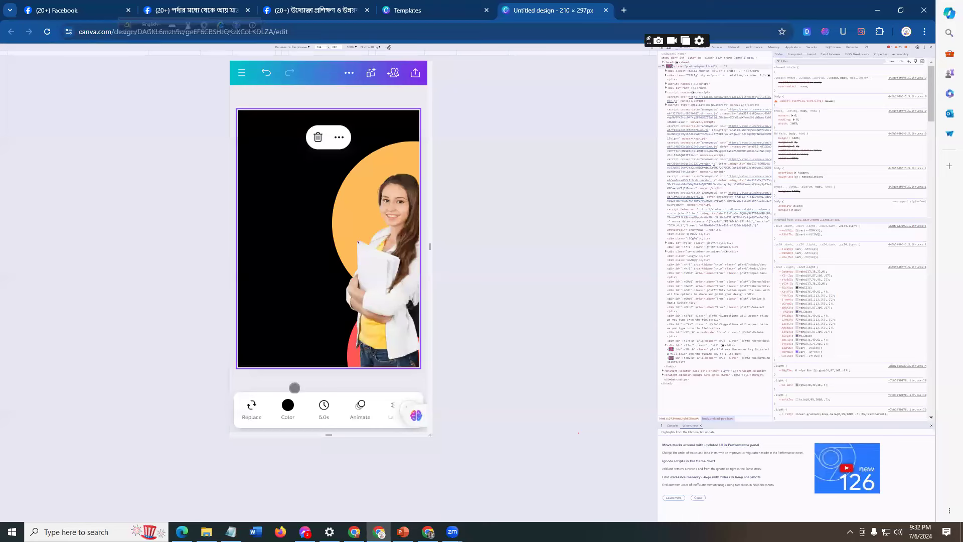
left_click(324, 379)
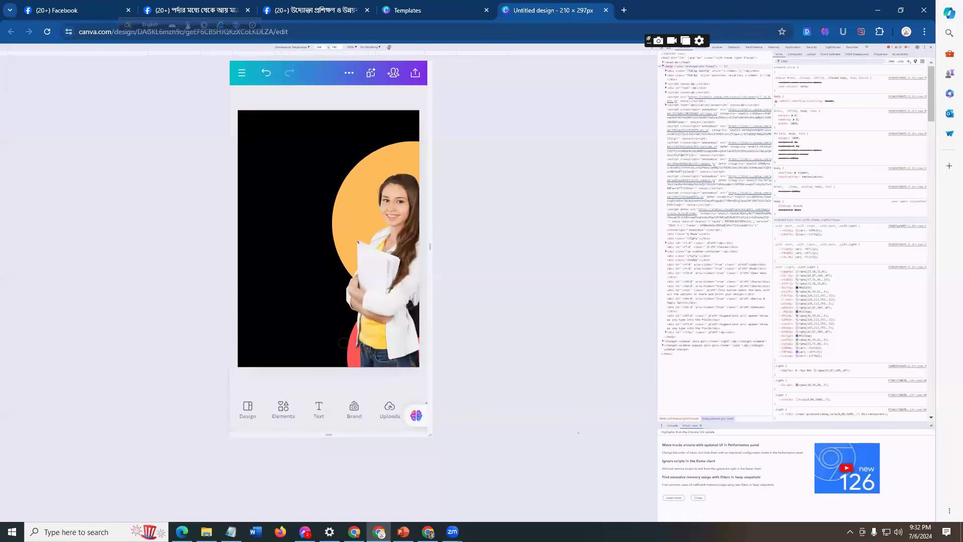
left_click(303, 227)
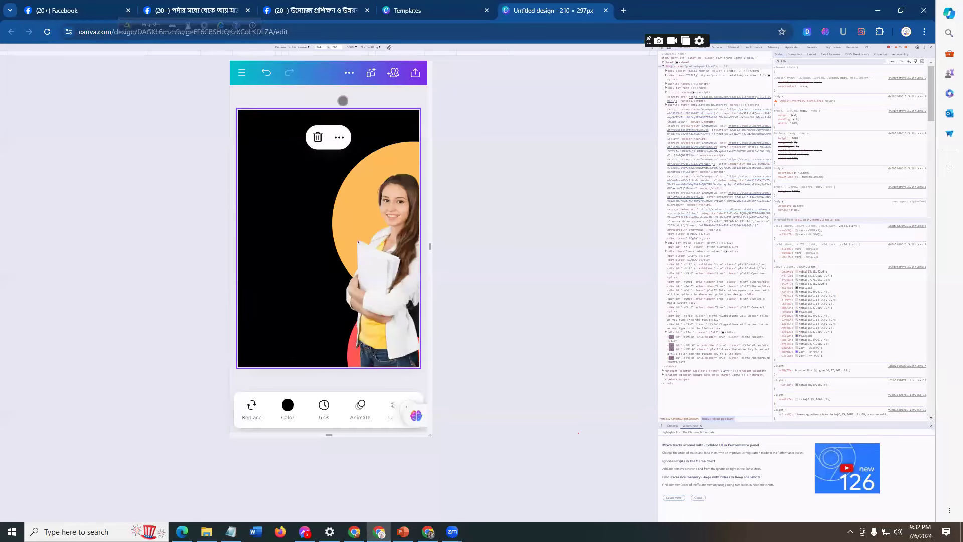
left_click(303, 362)
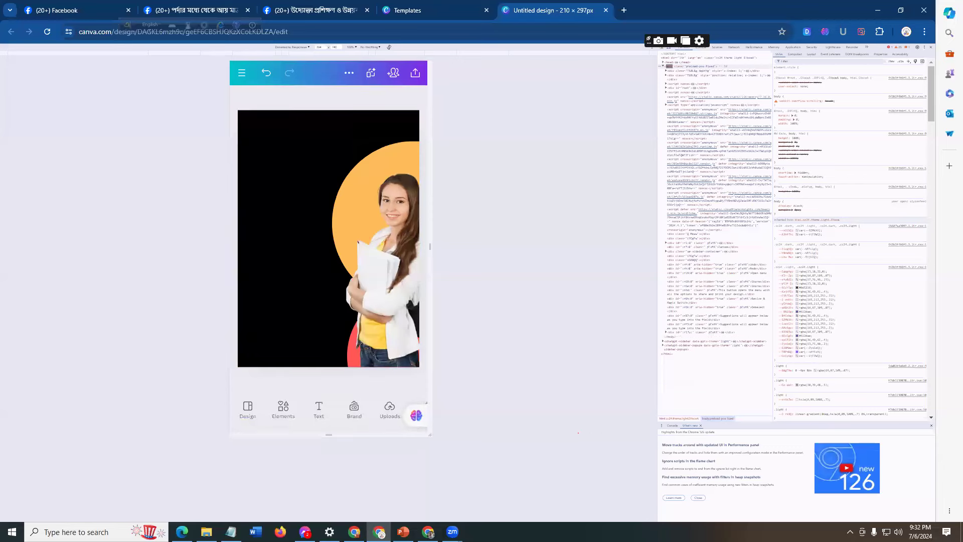
key("alt+Tab")
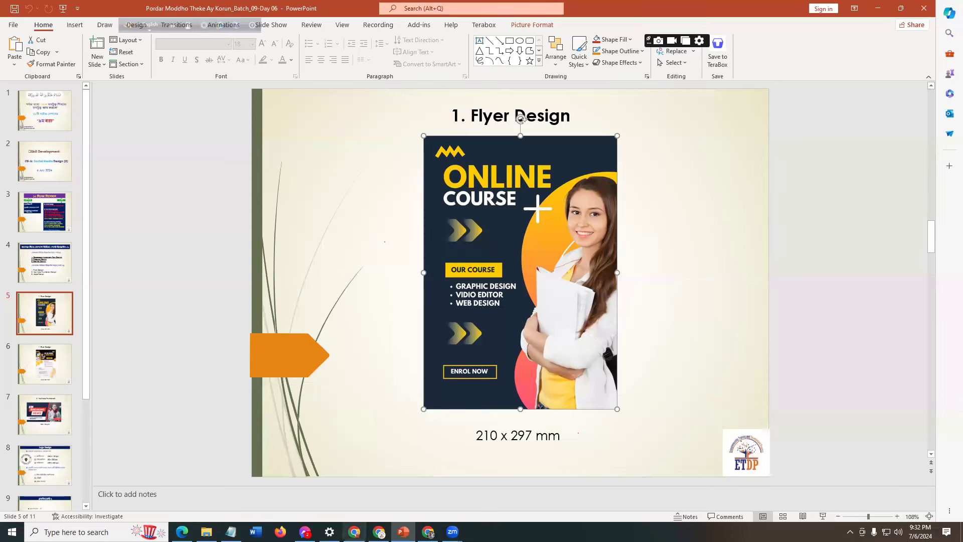
left_click(379, 532)
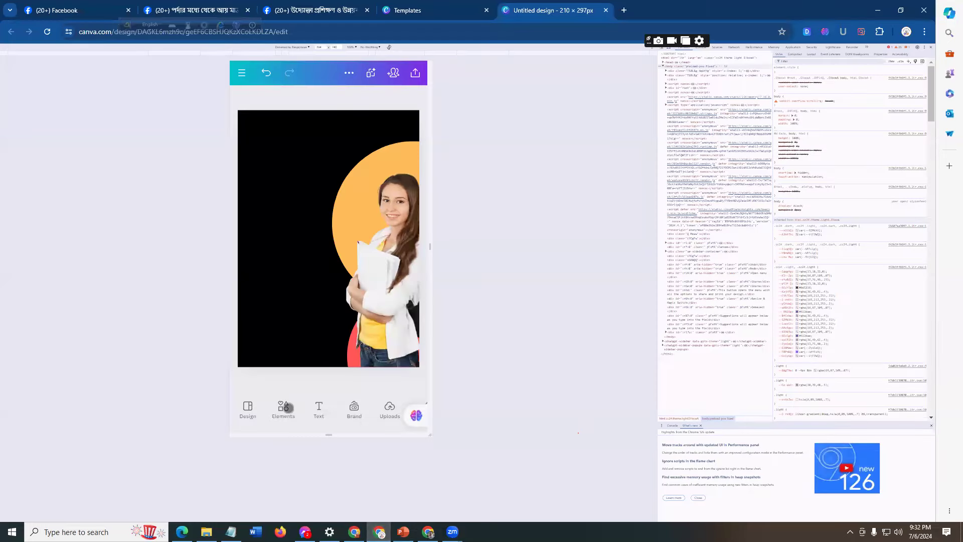
- Search the elements for "zigzag", switch to the suggested "Zig zag" search, and limit the results to graphics
left_click(288, 406)
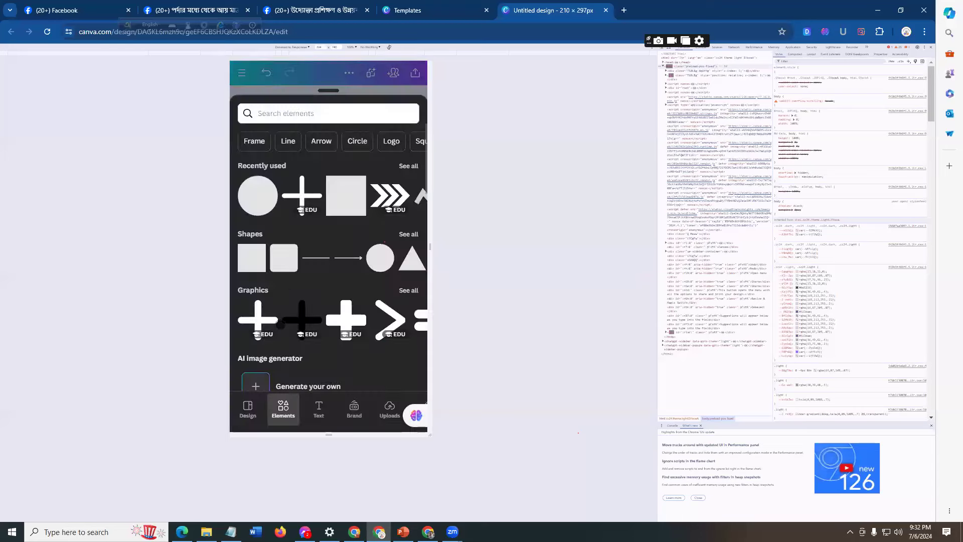
left_click(284, 117)
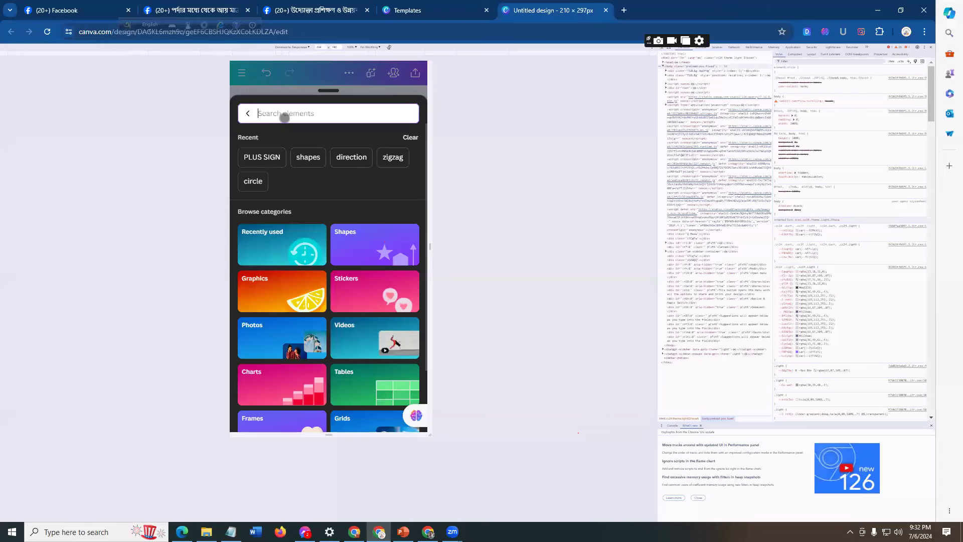
type("zi")
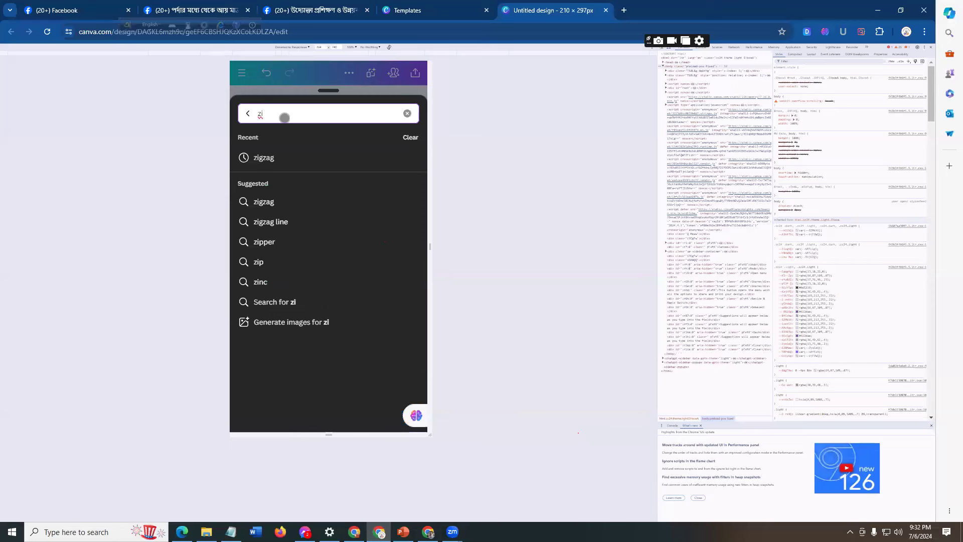
left_click(276, 160)
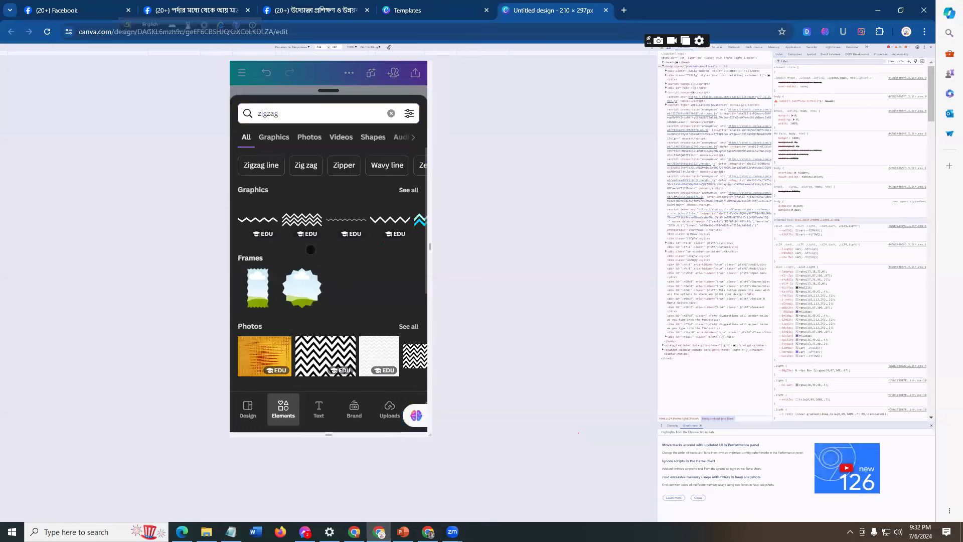
scroll(391, 305, "down", 3)
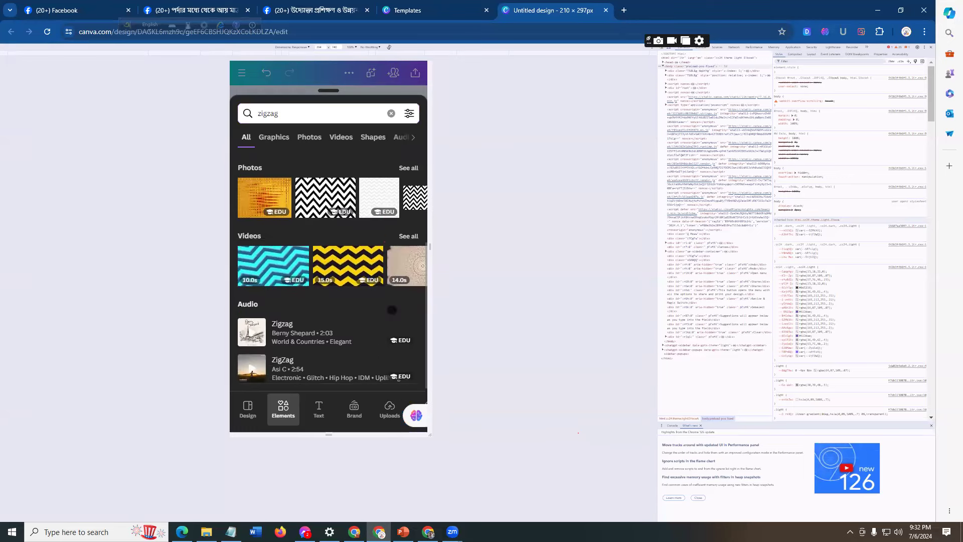
scroll(344, 318, "up", 3)
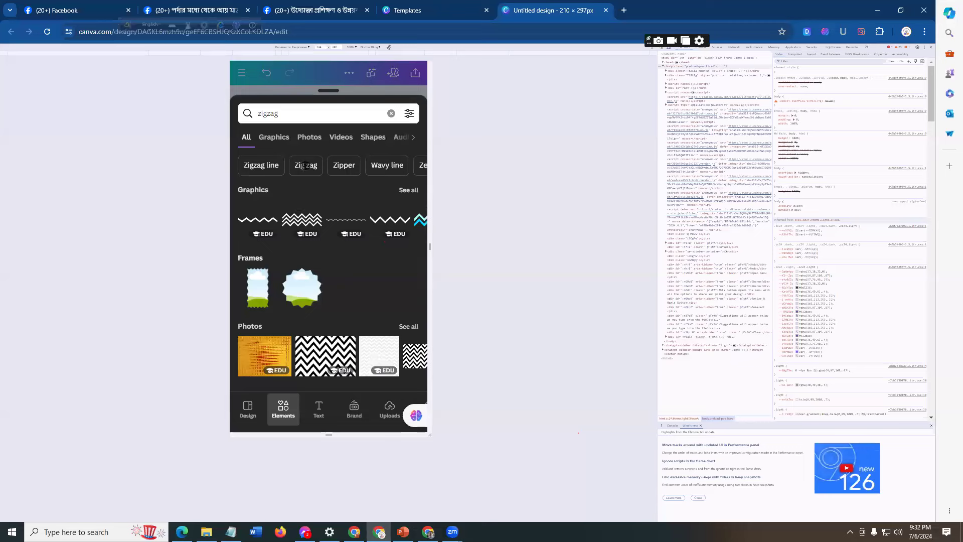
left_click(302, 163)
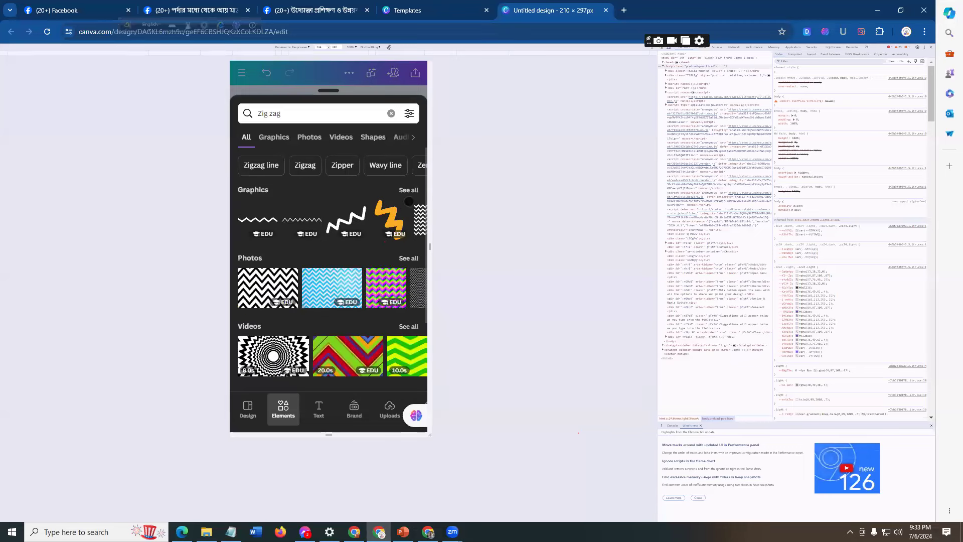
left_click(274, 137)
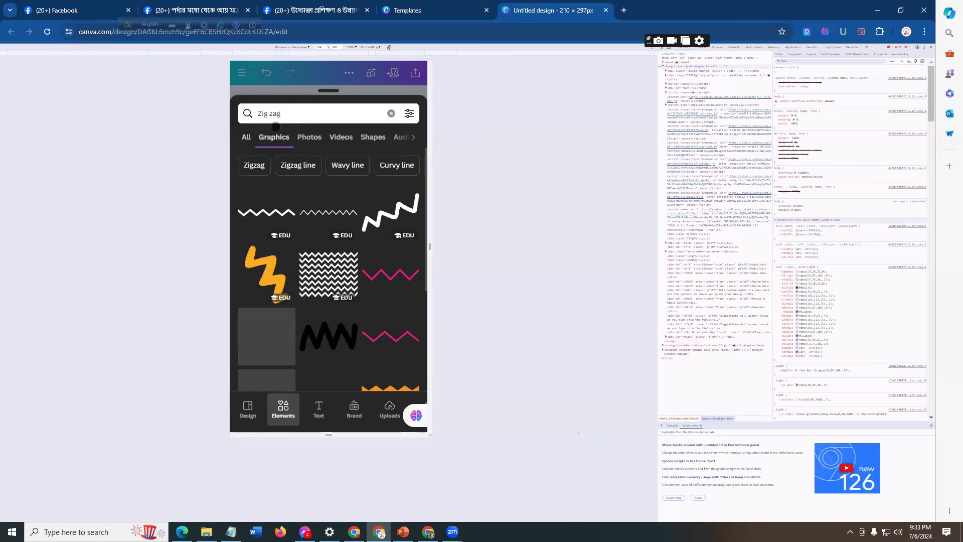
- Browse the zigzag graphics for an ornament that matches the one on the reference flyer
scroll(327, 300, "down", 3)
scroll(330, 305, "down", 5)
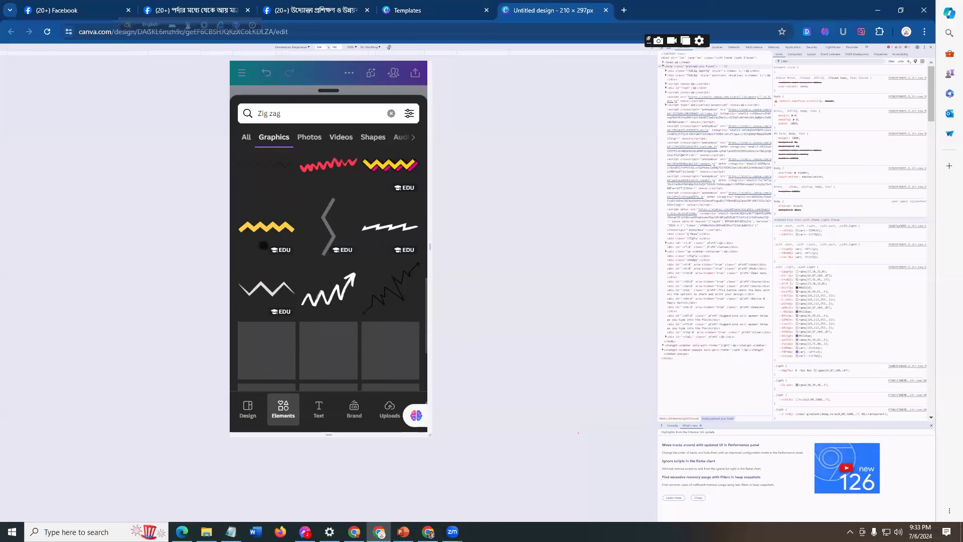
scroll(318, 285, "down", 4)
scroll(319, 294, "down", 3)
scroll(337, 329, "down", 1)
scroll(336, 328, "down", 5)
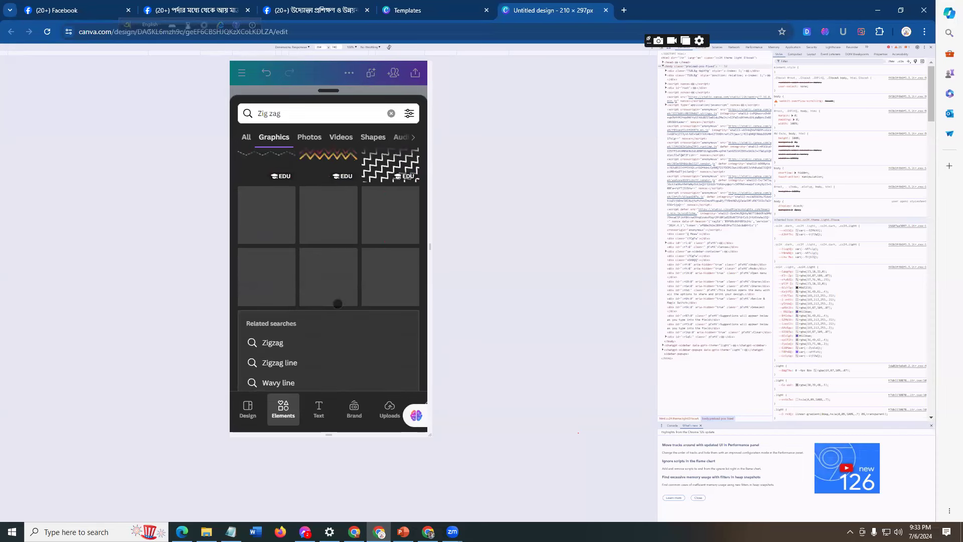
scroll(346, 301, "down", 5)
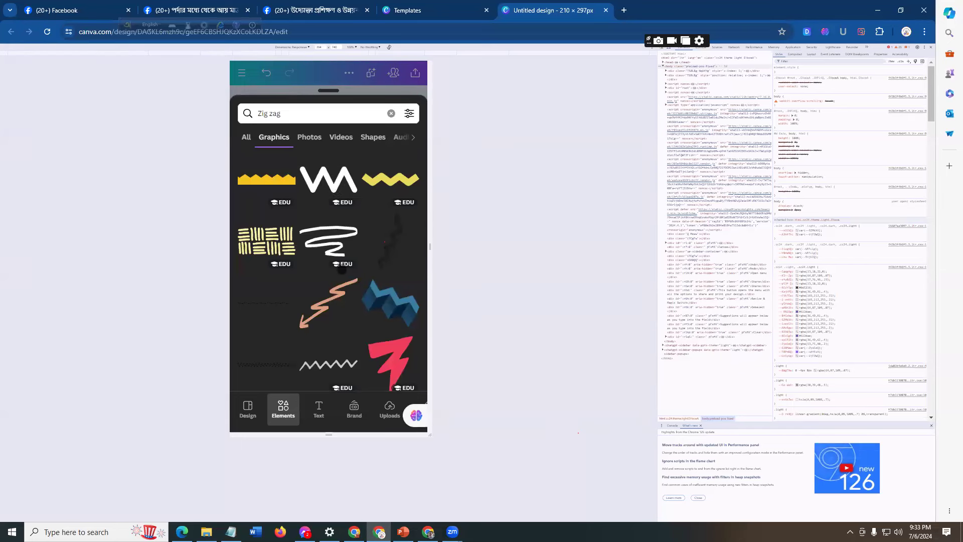
scroll(343, 273, "down", 5)
scroll(345, 282, "down", 7)
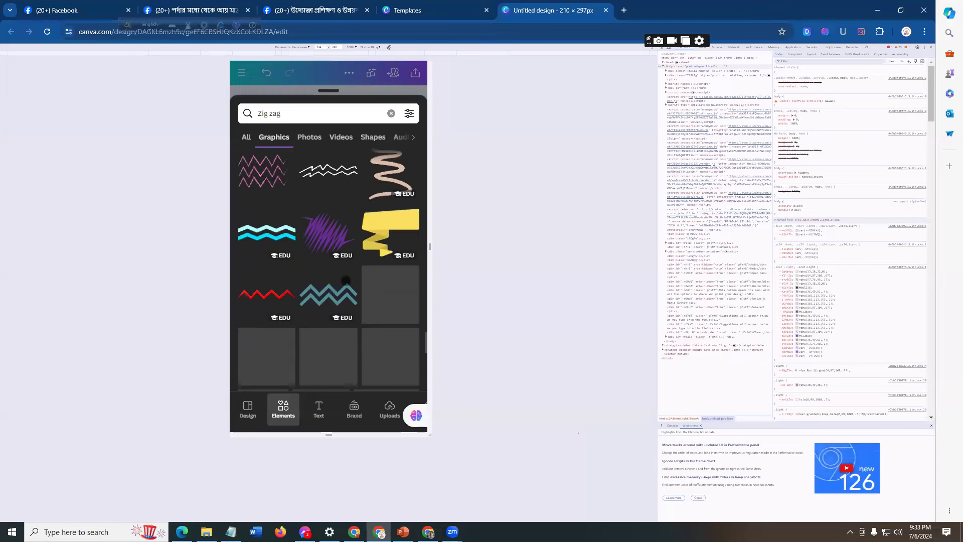
scroll(346, 280, "down", 5)
scroll(357, 322, "down", 8)
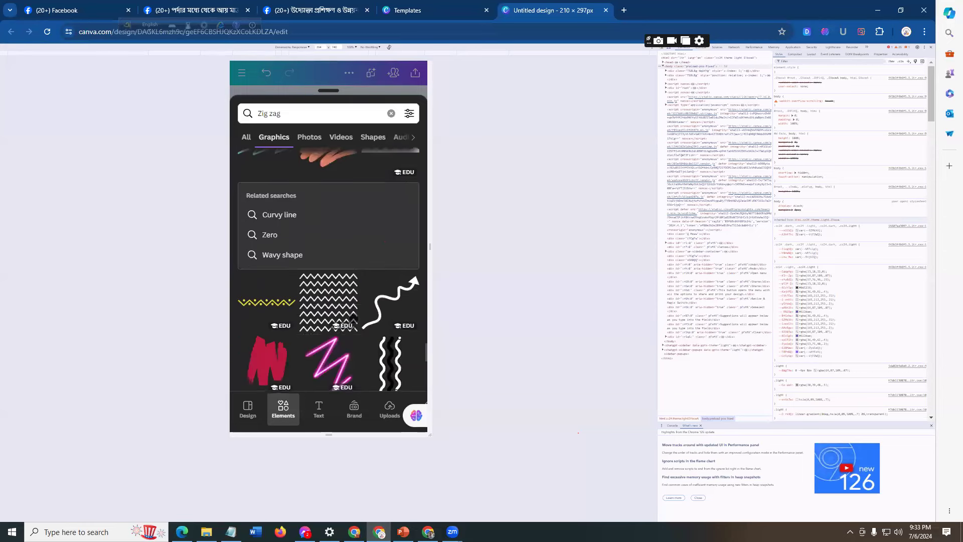
scroll(354, 320, "down", 5)
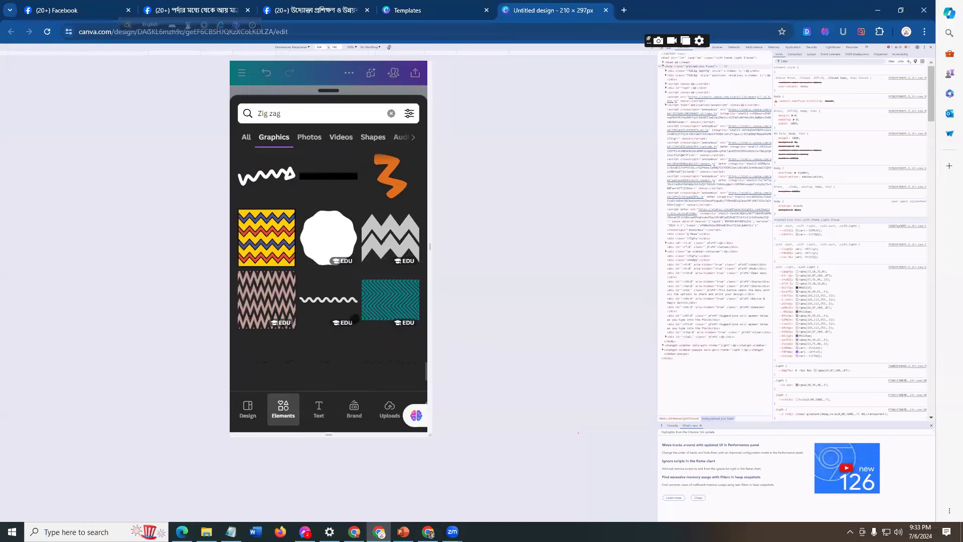
scroll(341, 321, "down", 2)
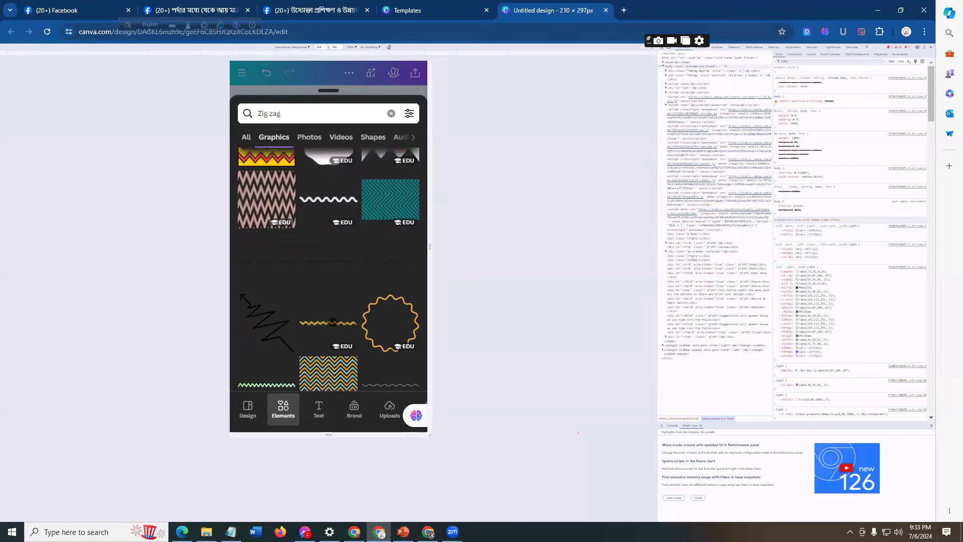
scroll(333, 321, "up", 1)
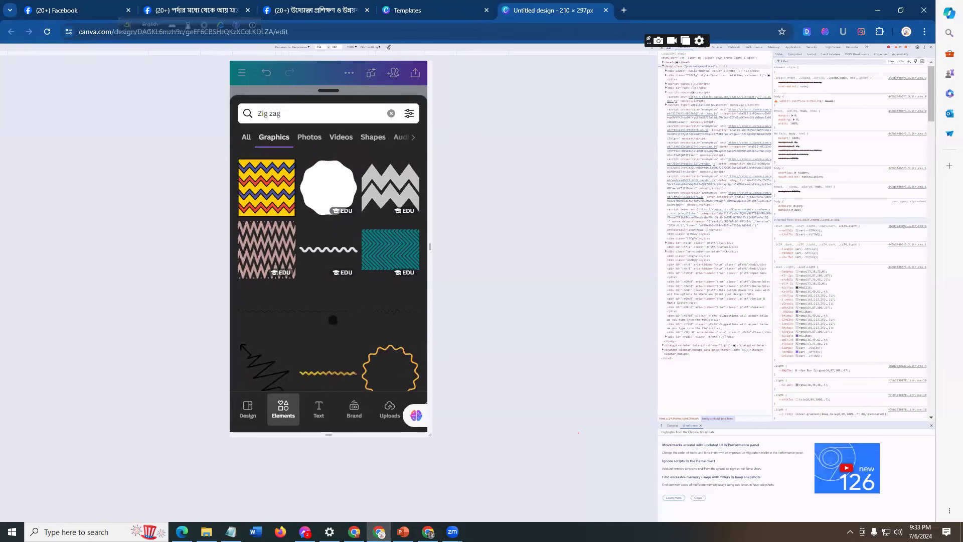
scroll(333, 320, "up", 5)
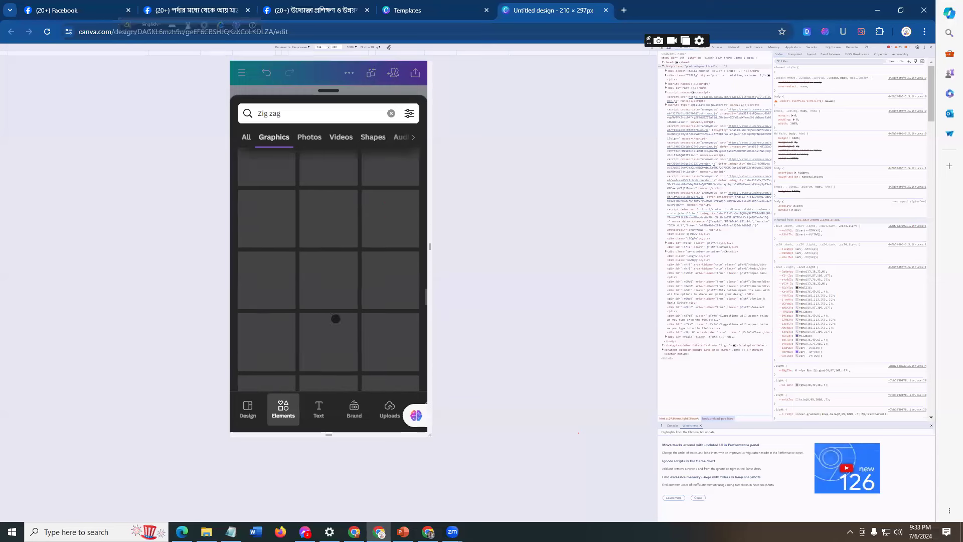
scroll(322, 261, "up", 2)
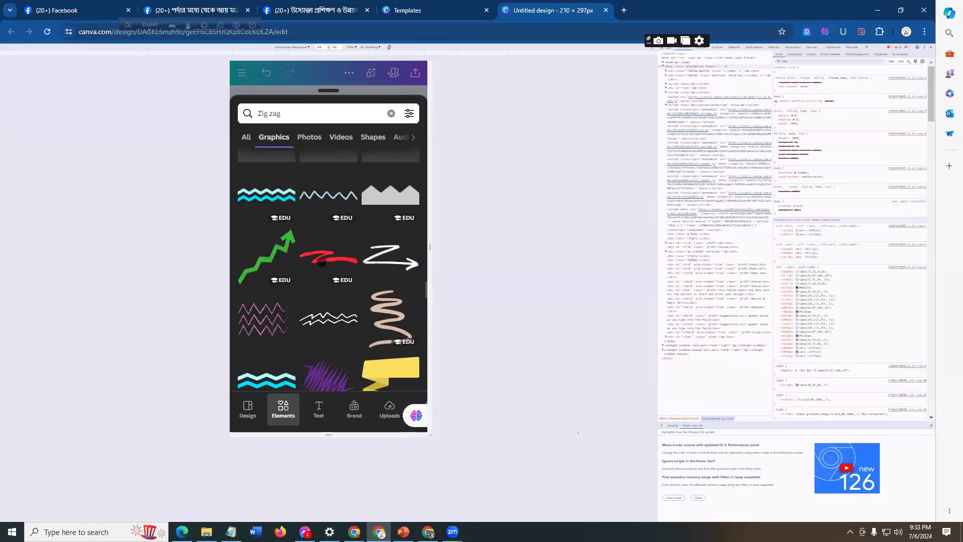
scroll(322, 262, "up", 4)
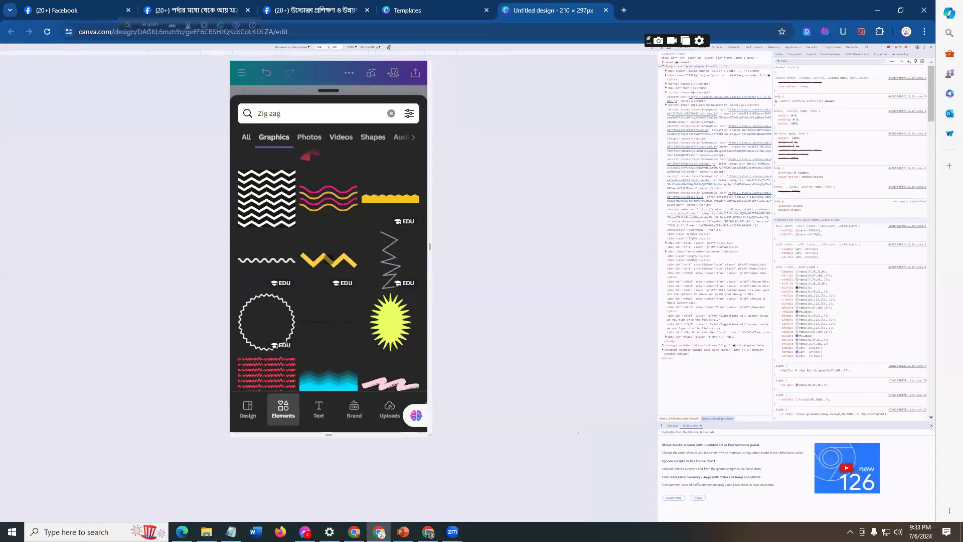
scroll(335, 282, "up", 3)
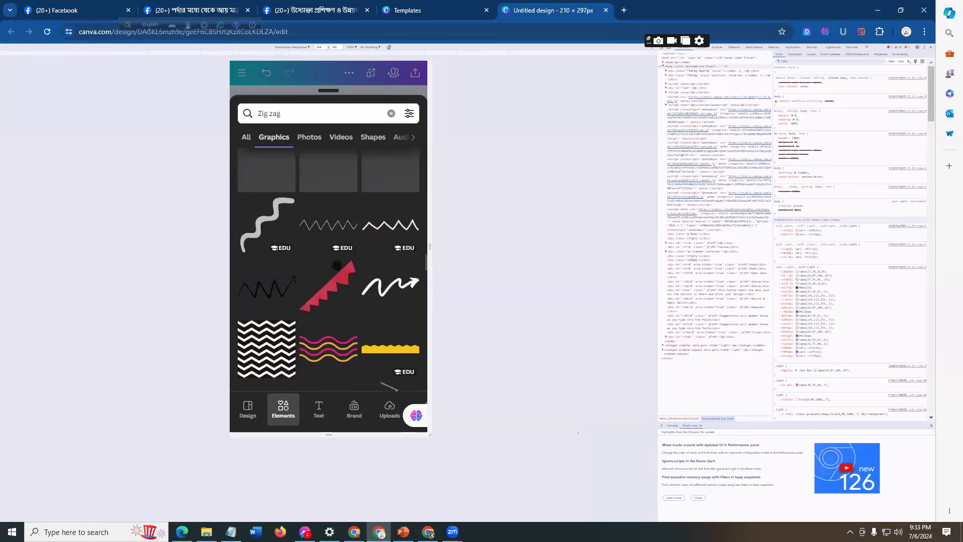
scroll(337, 267, "up", 3)
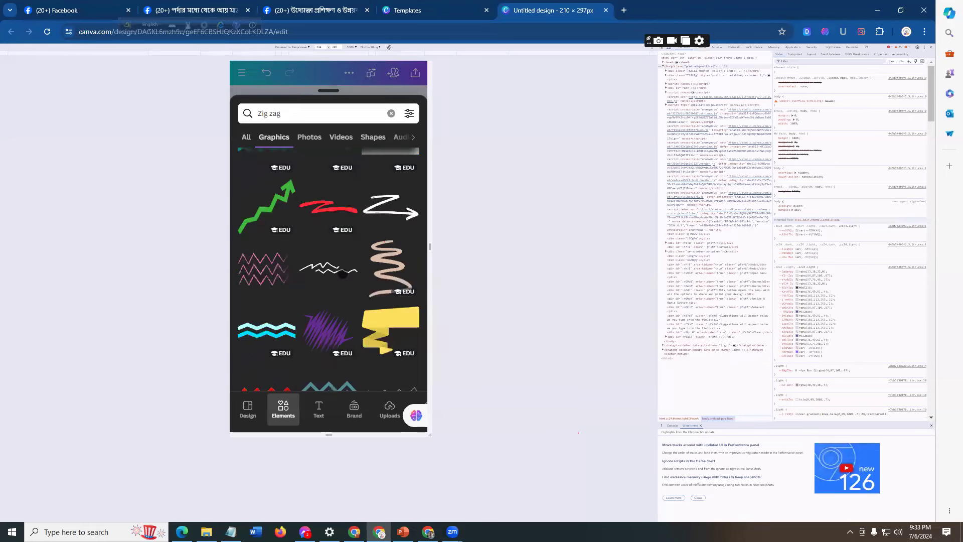
scroll(343, 273, "down", 2)
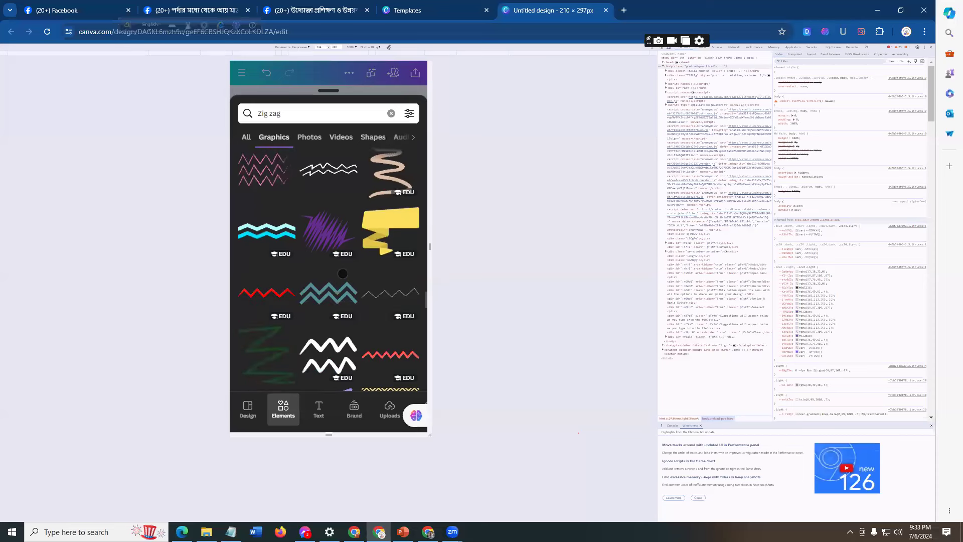
scroll(343, 274, "down", 5)
scroll(330, 324, "down", 2)
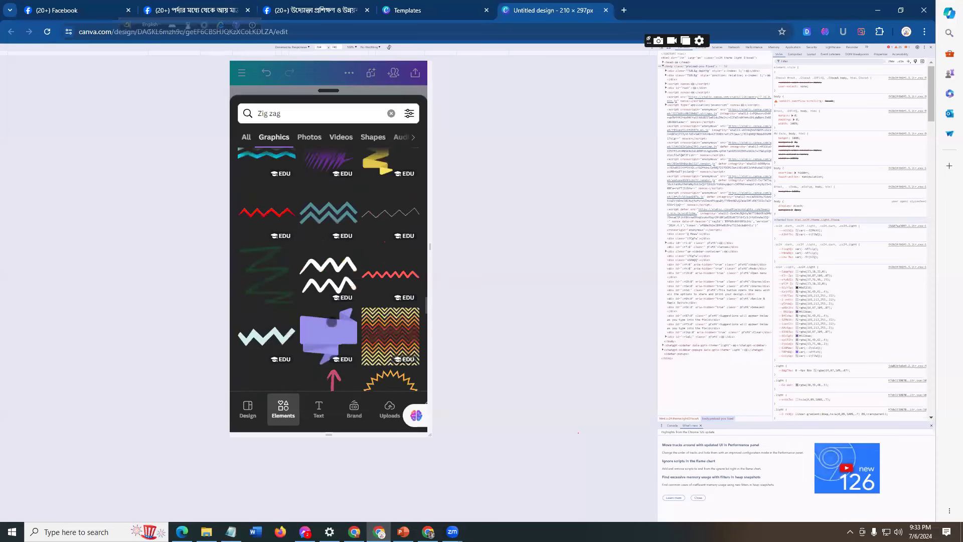
scroll(332, 323, "up", 8)
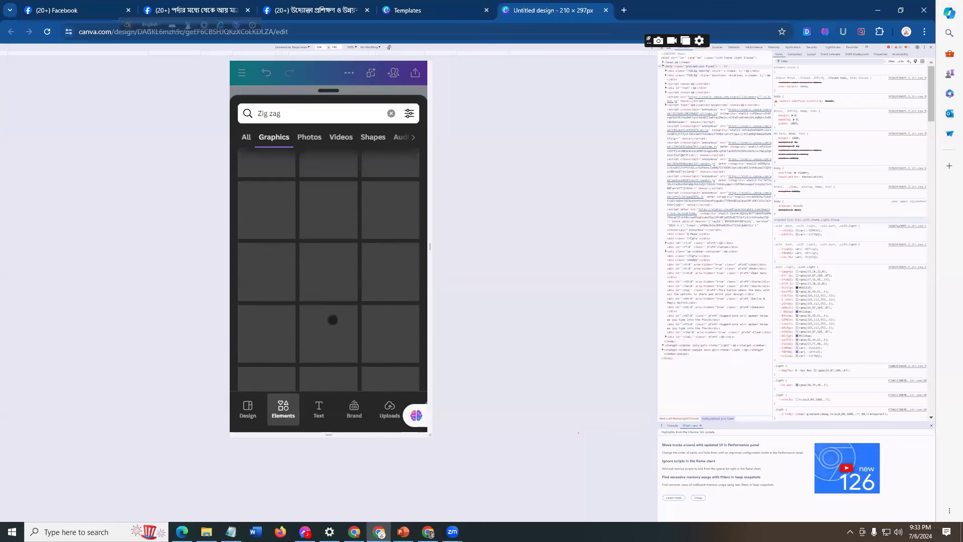
scroll(333, 317, "up", 4)
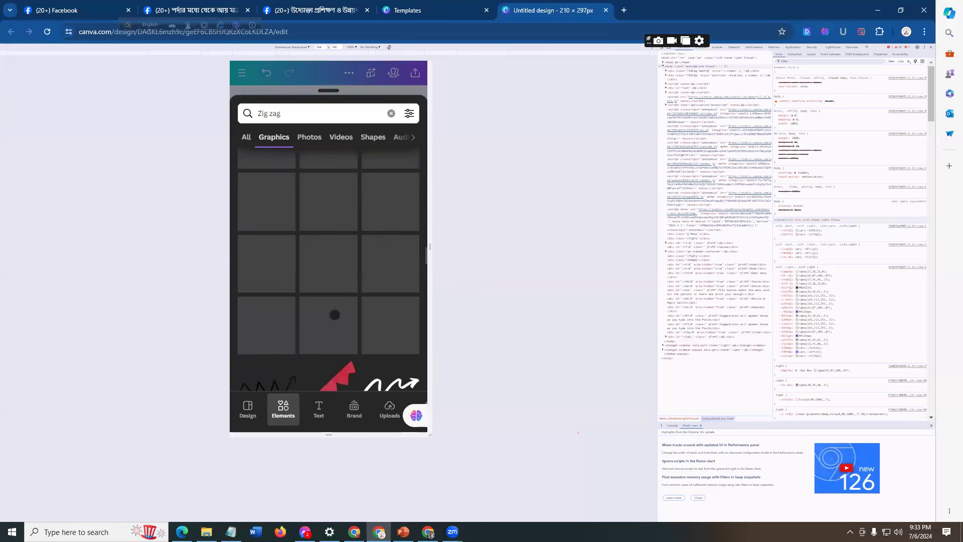
scroll(351, 309, "up", 2)
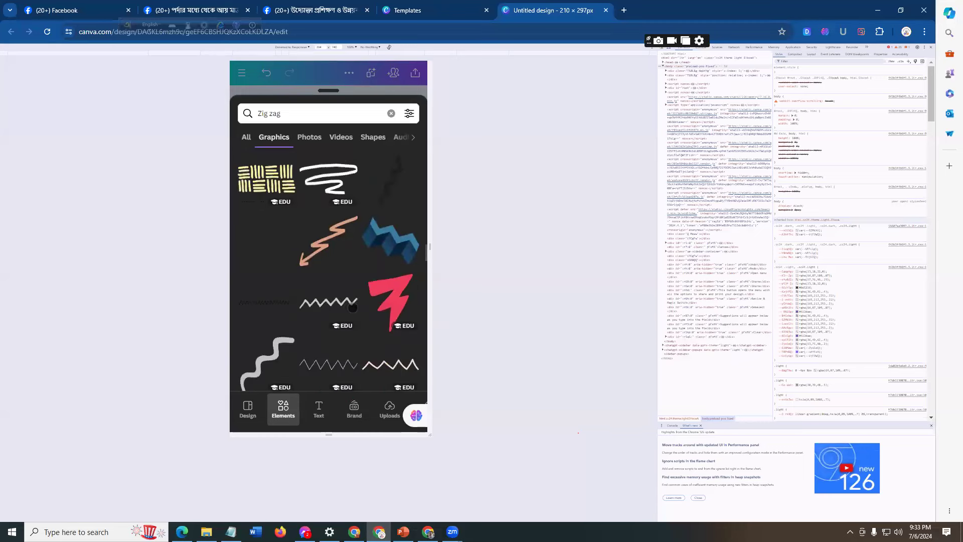
scroll(354, 308, "up", 5)
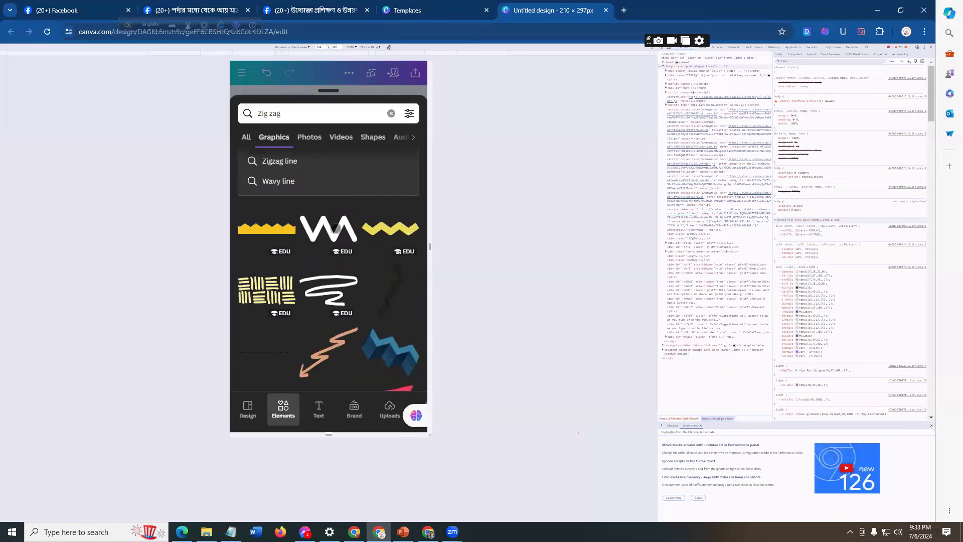
- Add the bold hand-drawn zigzag to the upper part of the page and recolor it with the yellow from the photo colors
left_click(335, 228)
left_click_drag(347, 240, 308, 153)
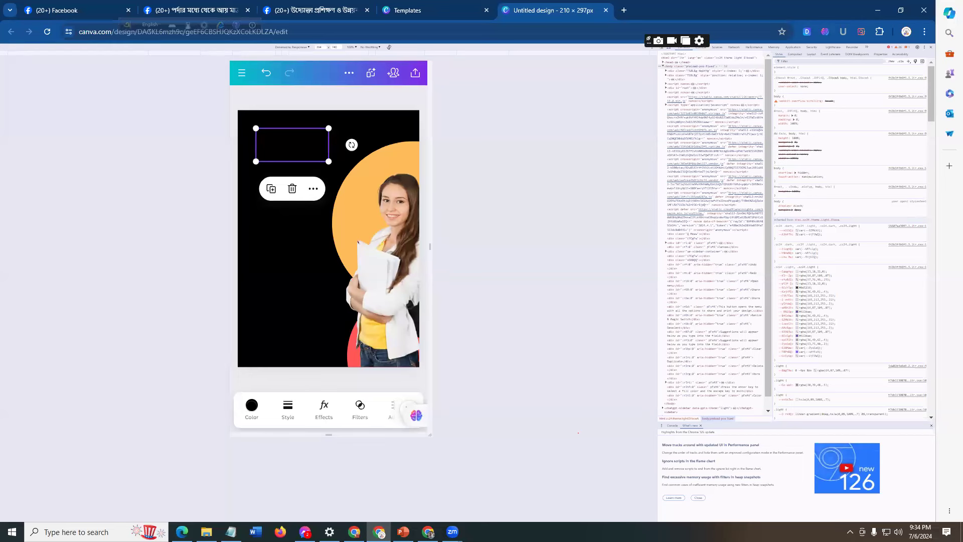
left_click(251, 406)
scroll(354, 356, "down", 3)
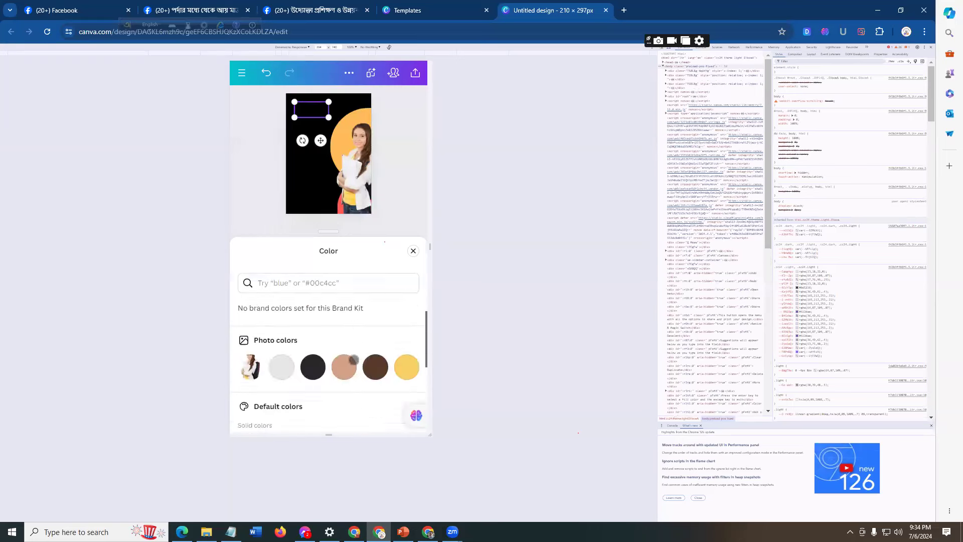
scroll(369, 360, "up", 1)
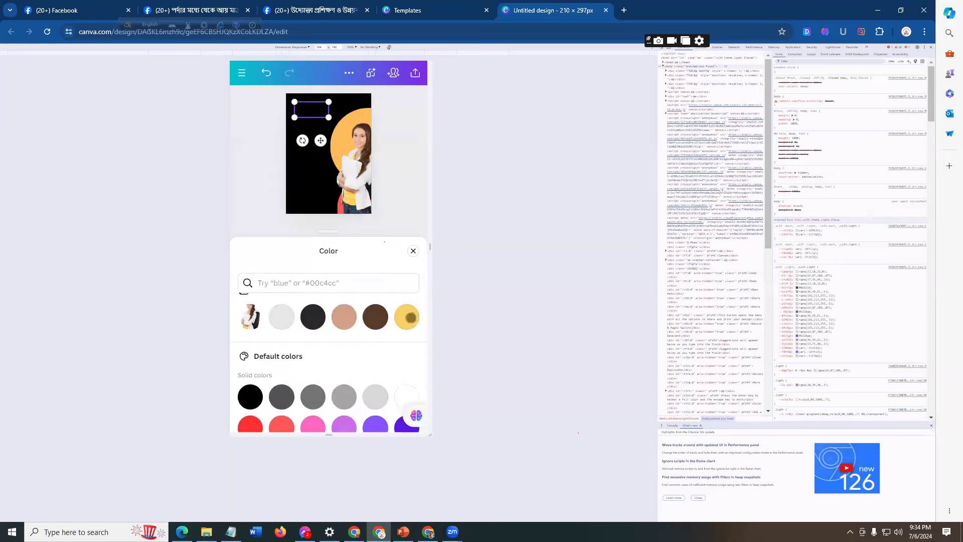
left_click(407, 317)
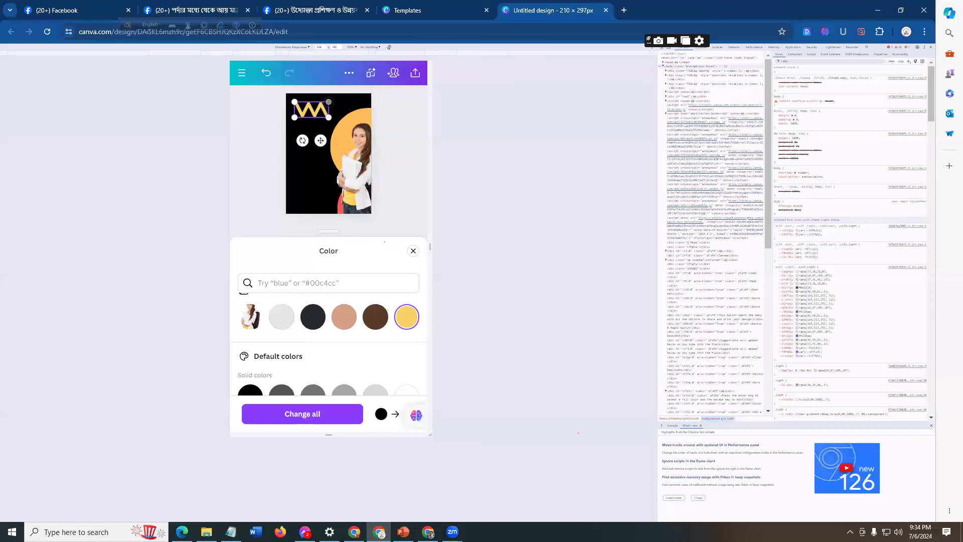
- Shrink the yellow zigzag near the page's upper-left corner, deselect it, and compare the page with the PowerPoint reference flyer
left_click_drag(328, 101, 315, 107)
left_click(401, 153)
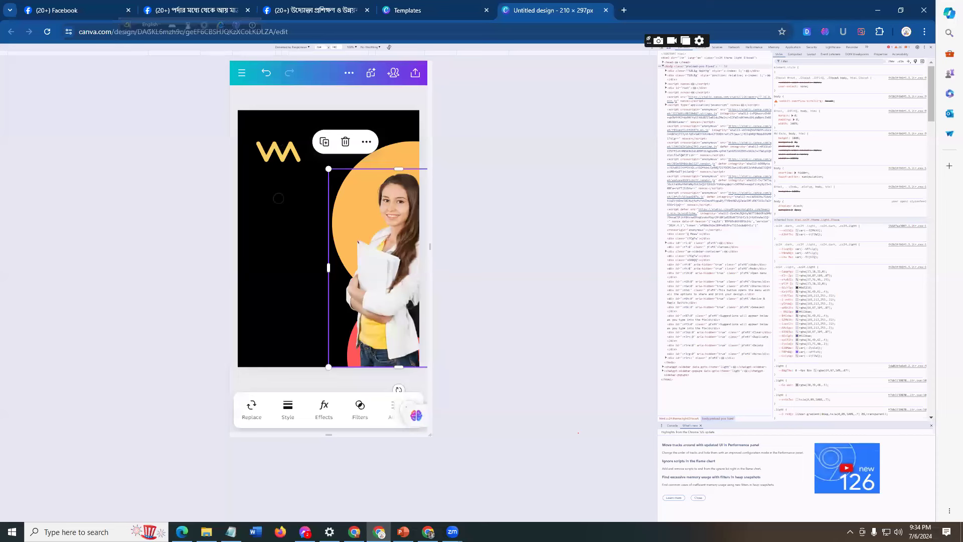
left_click(276, 150)
left_click_drag(275, 150, 261, 128)
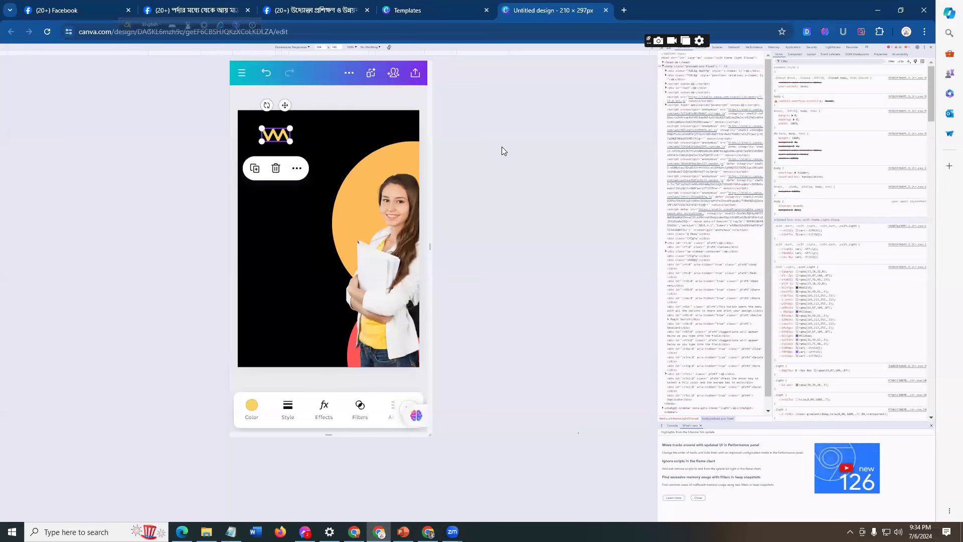
left_click(281, 216)
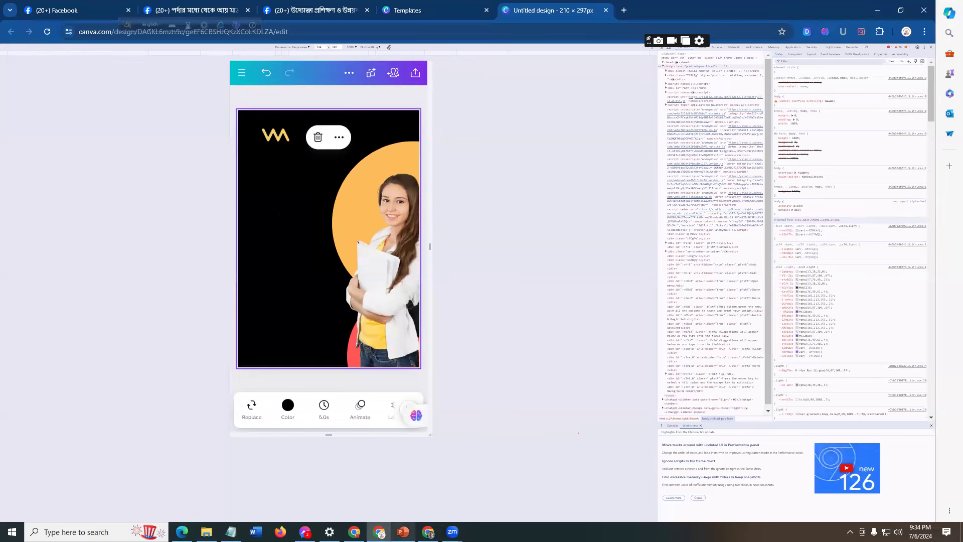
left_click(424, 482)
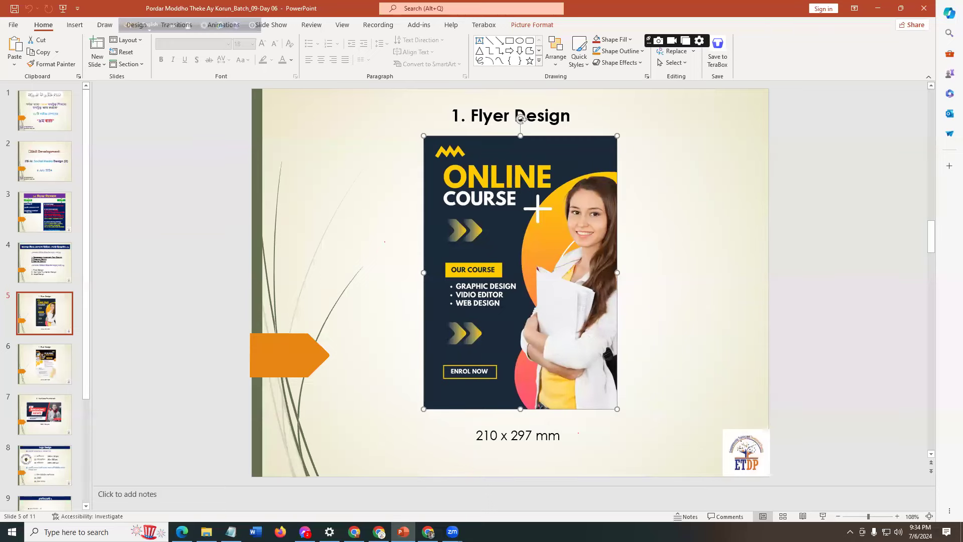
key("alt+Tab")
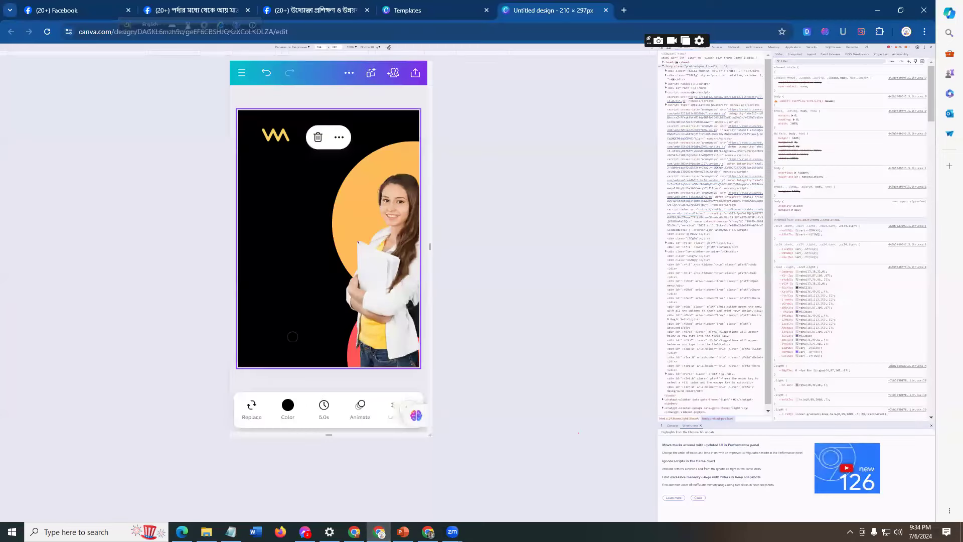
- Add a heading to the page and replace its placeholder text with "Online"
left_click(343, 294)
left_click(320, 410)
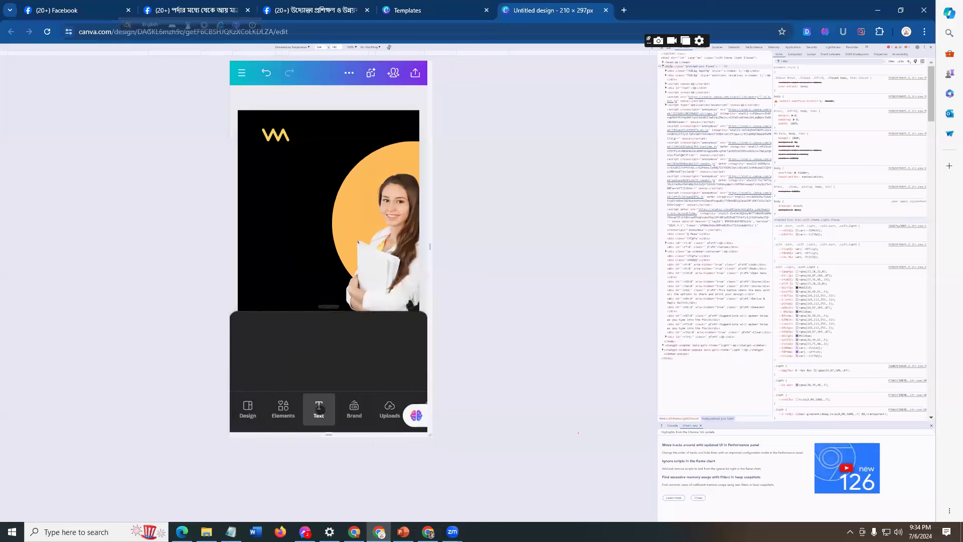
left_click(306, 199)
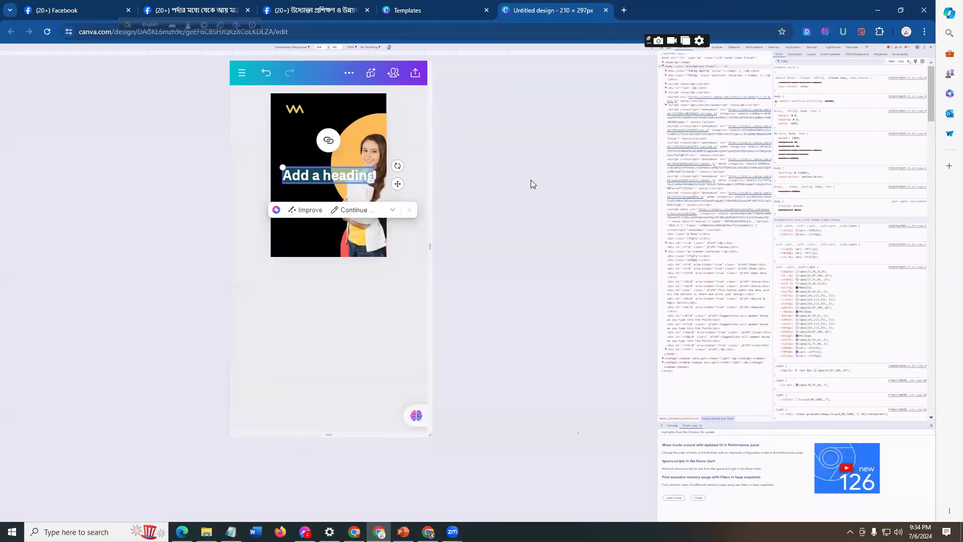
key("BackSpace")
type("Online")
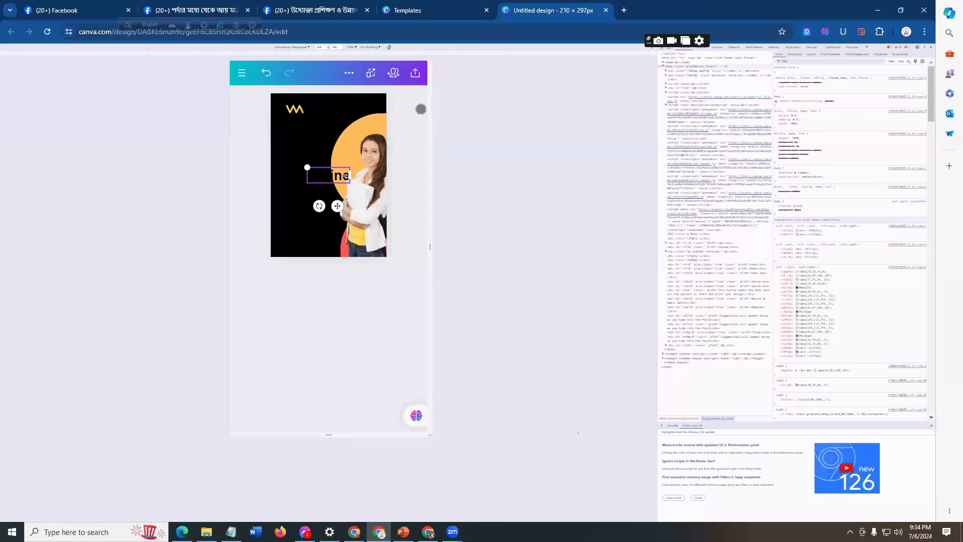
left_click(304, 134)
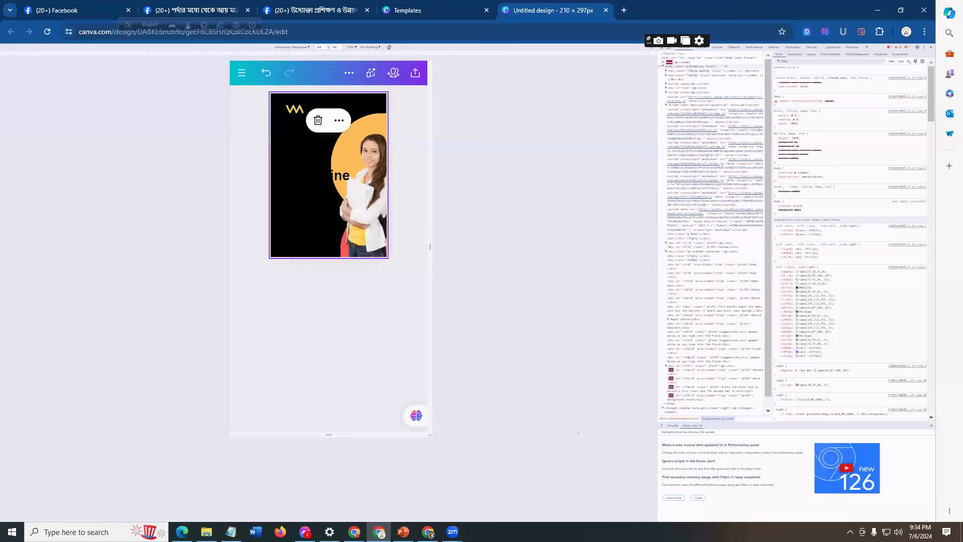
- Finish editing the "Online" heading and recolor it with the light orange used for the large circle
left_click(329, 239)
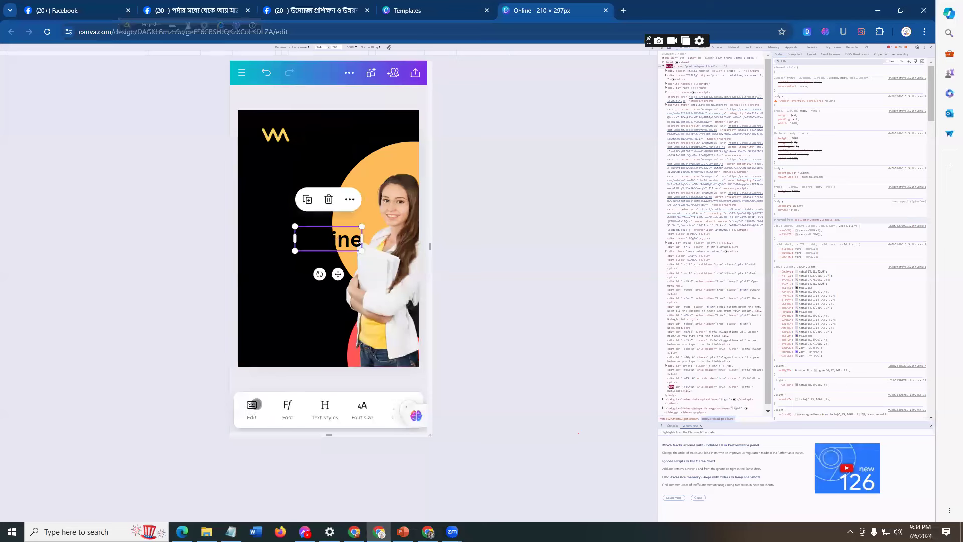
scroll(313, 409, "right", 1)
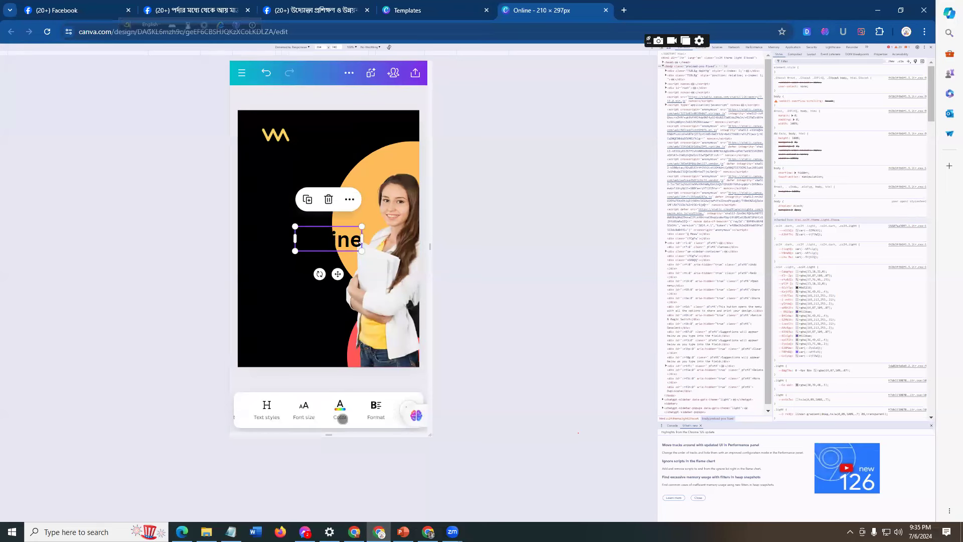
left_click(340, 407)
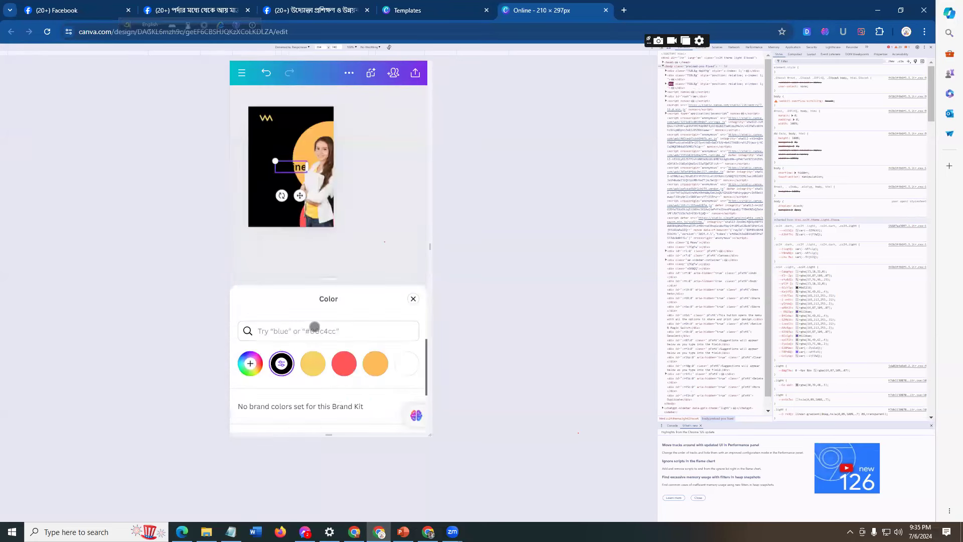
left_click(378, 315)
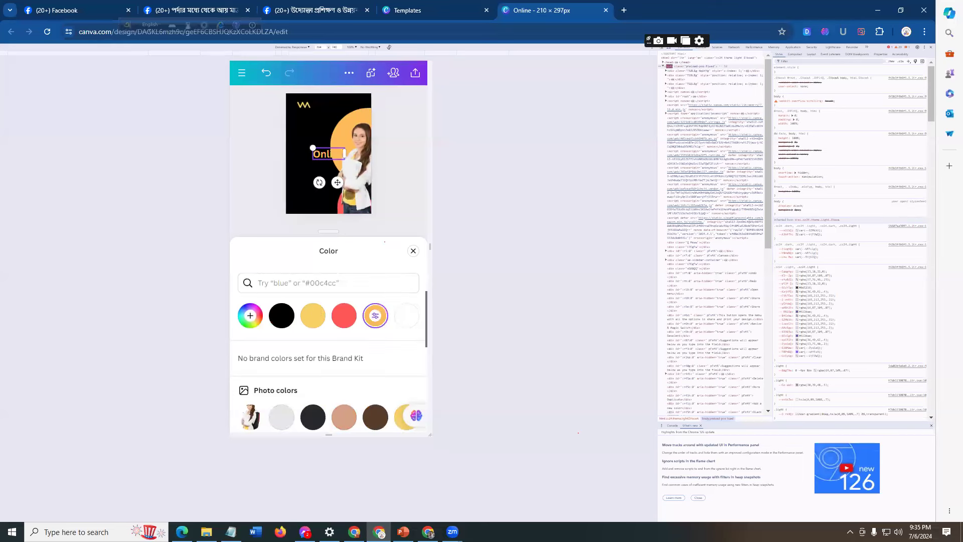
- Move the "Online" heading up so it sits just beneath the yellow zigzag, and enlarge it slightly
left_click_drag(313, 147, 321, 122)
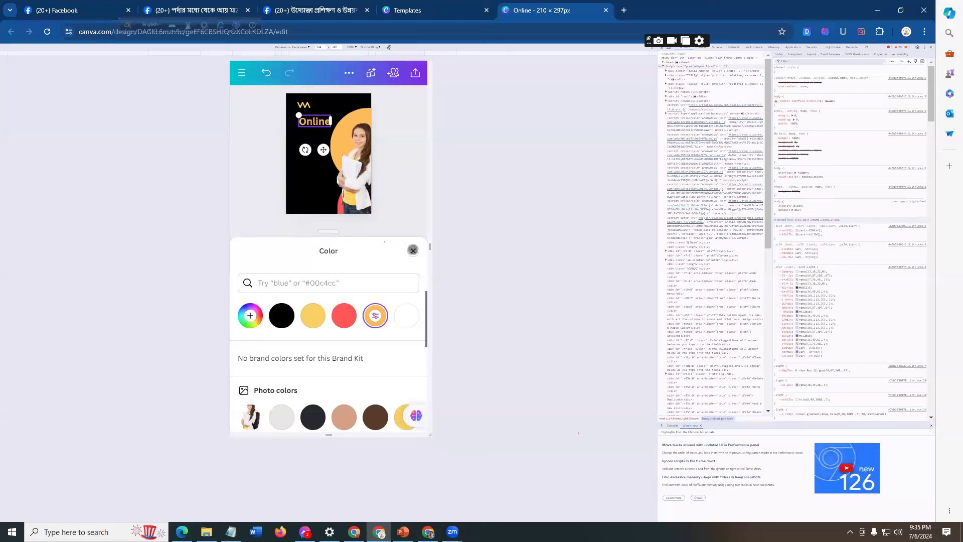
left_click(413, 250)
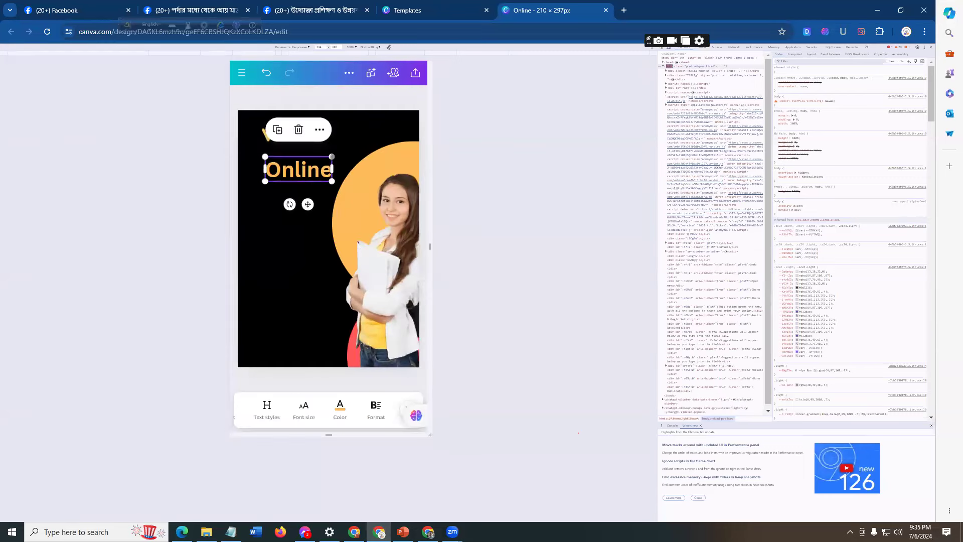
mouse_move(335, 156)
left_mouse_down()
mouse_move(347, 146)
mouse_move(340, 153)
left_mouse_up()
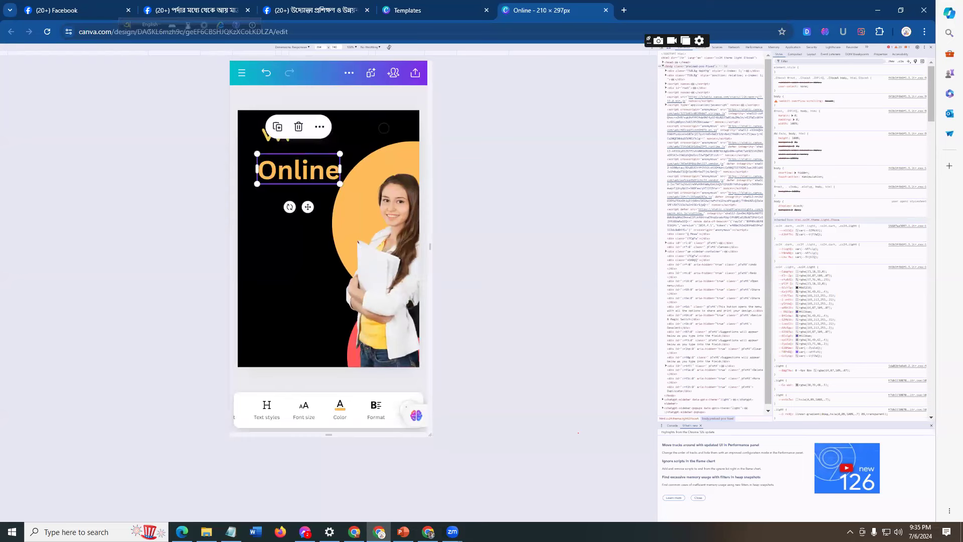
left_click(292, 223)
left_click(293, 171)
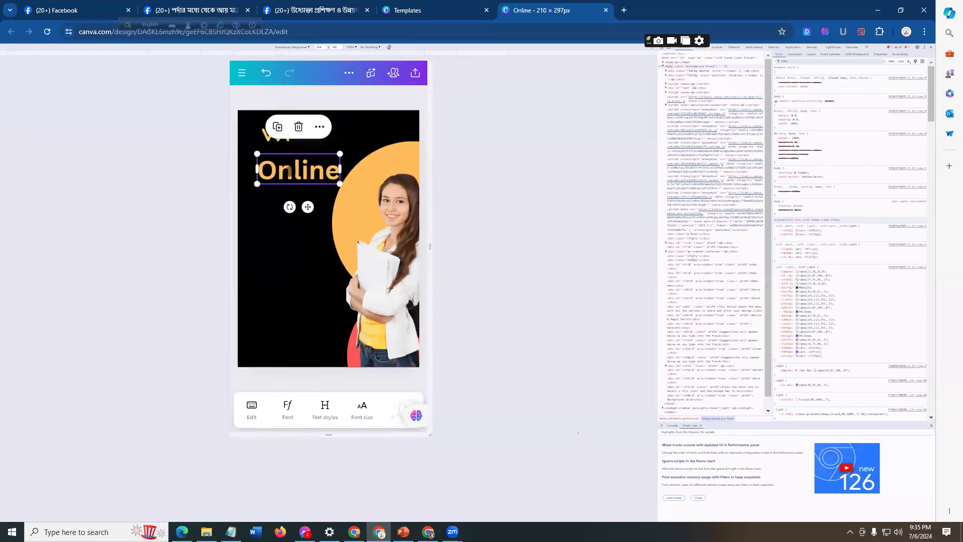
left_click_drag(288, 164, 291, 159)
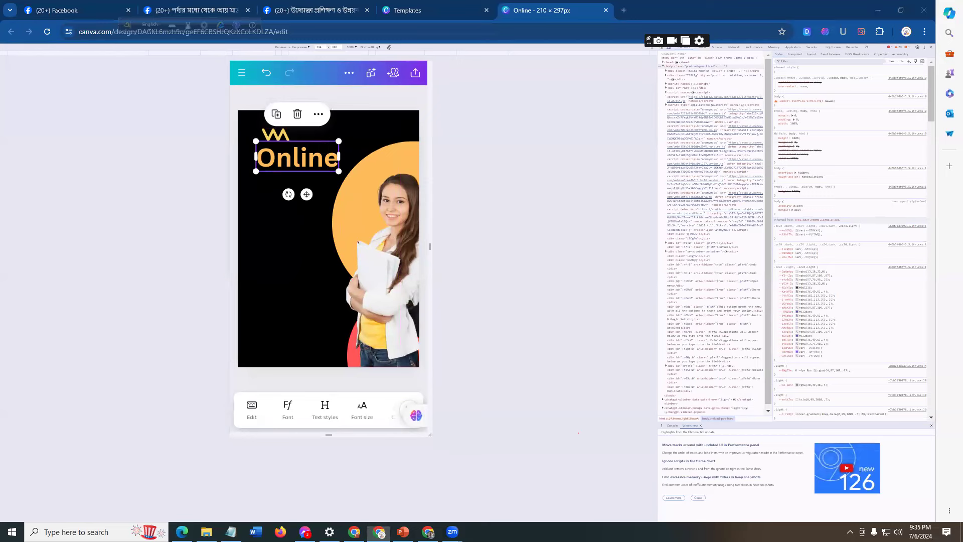
left_click(287, 242)
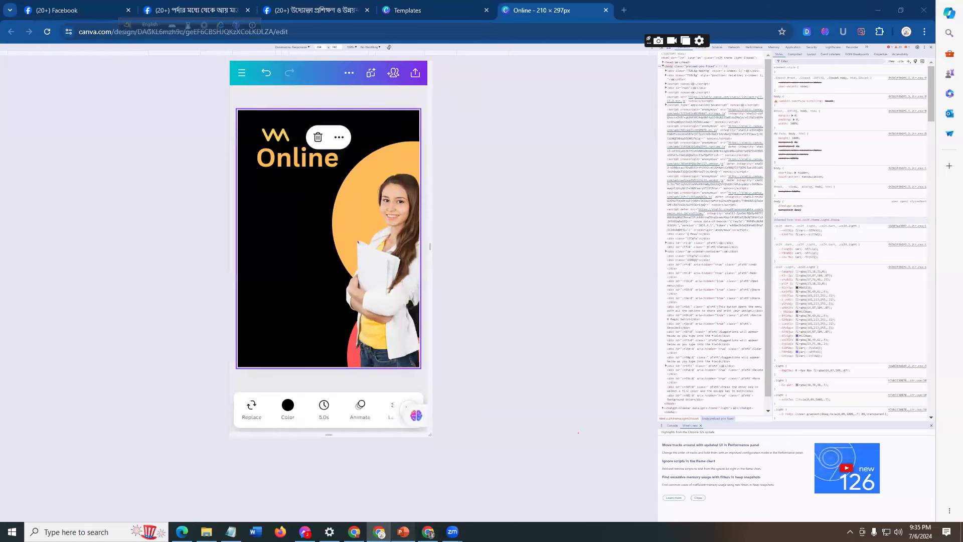
- Check the reference flyer in PowerPoint, return to the Canva design, and format the "Online" heading in uppercase
left_click(404, 532)
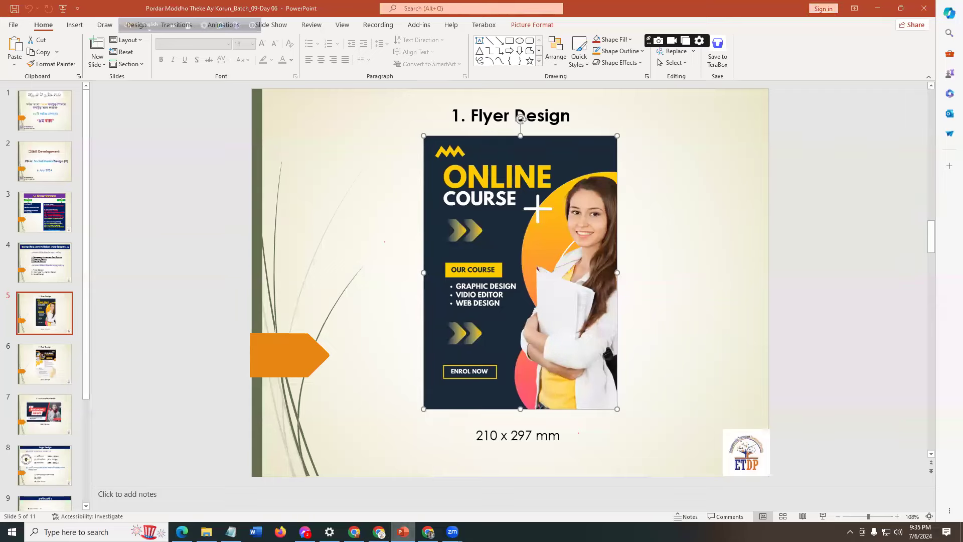
left_click(403, 532)
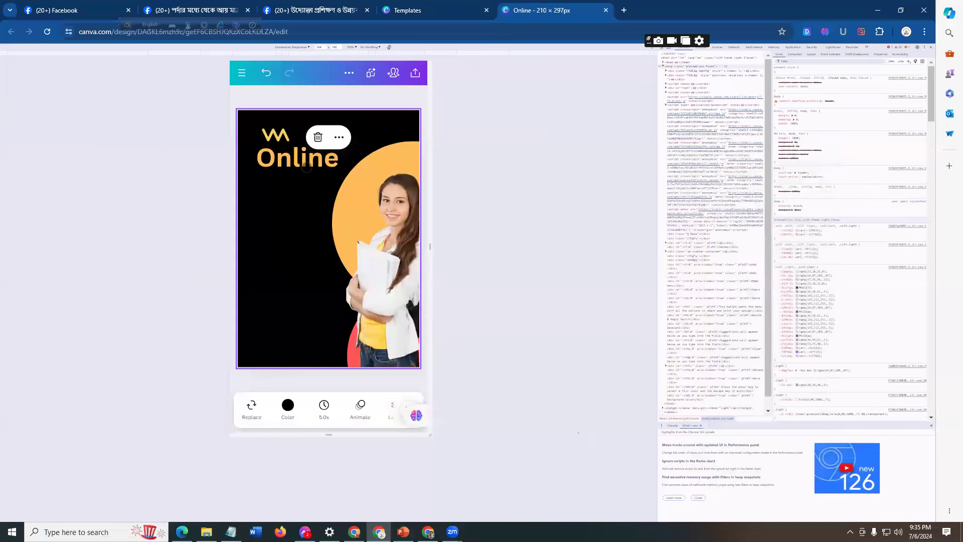
left_click(306, 167)
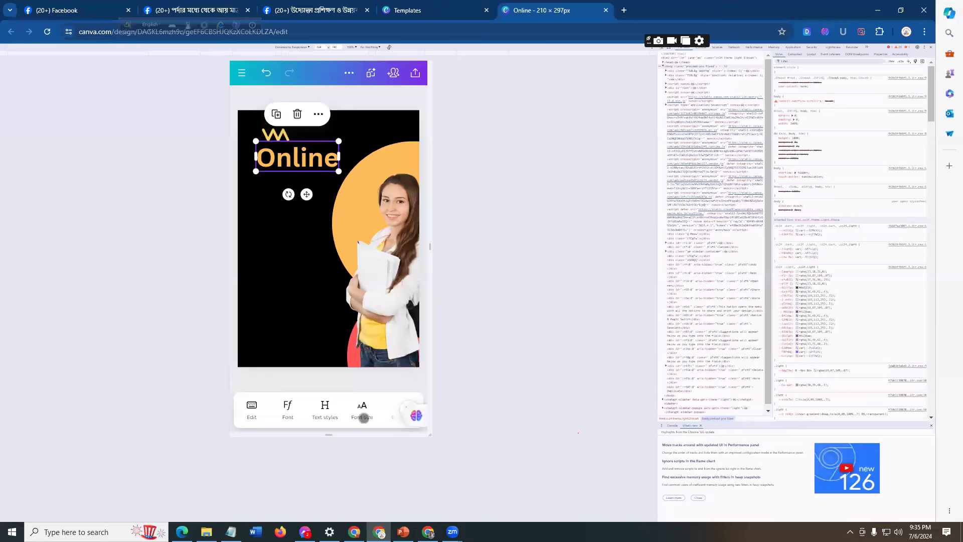
left_click_drag(363, 412, 310, 403)
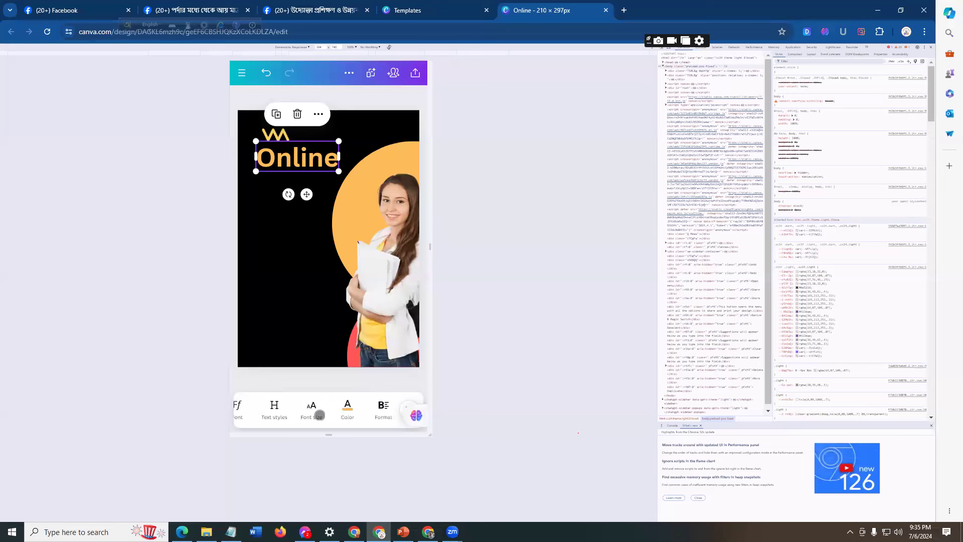
left_click(309, 404)
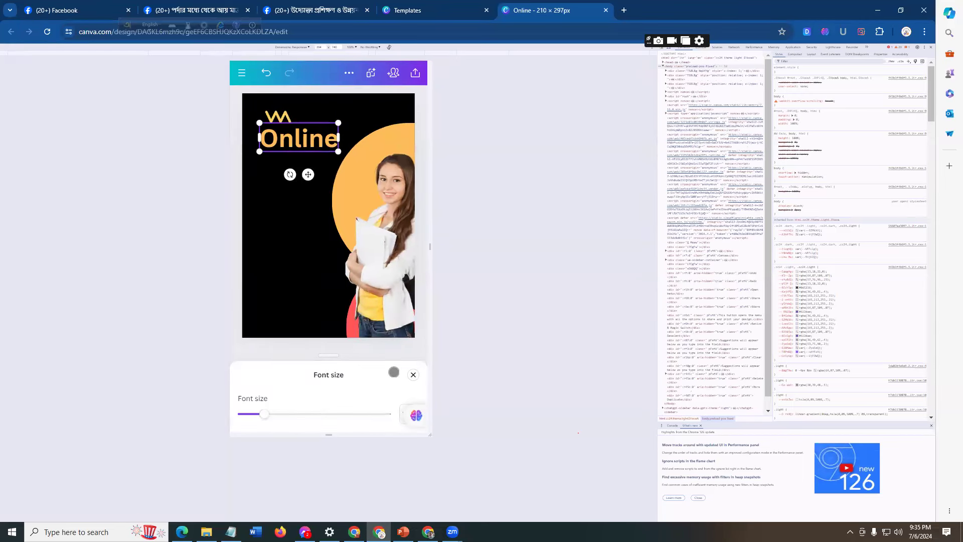
left_click(414, 375)
left_click(382, 407)
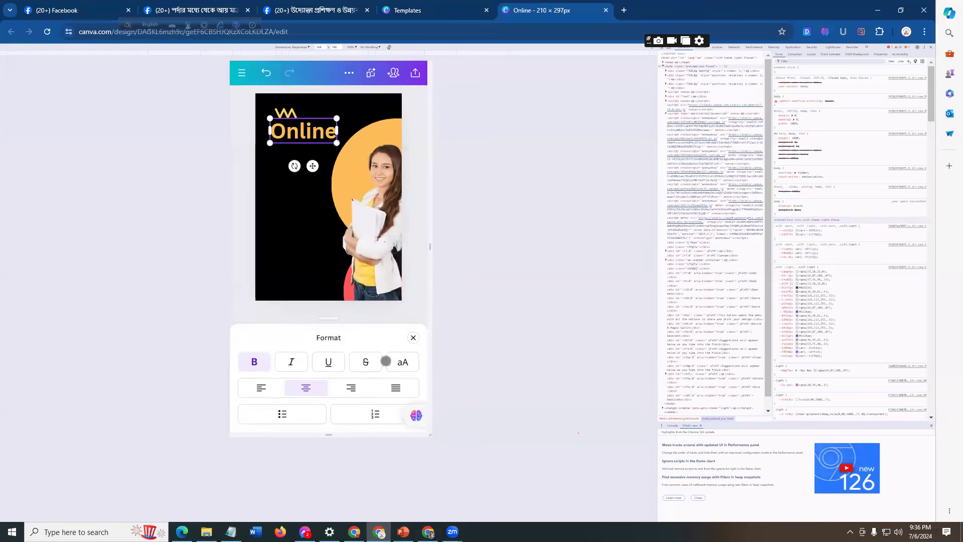
left_click(411, 338)
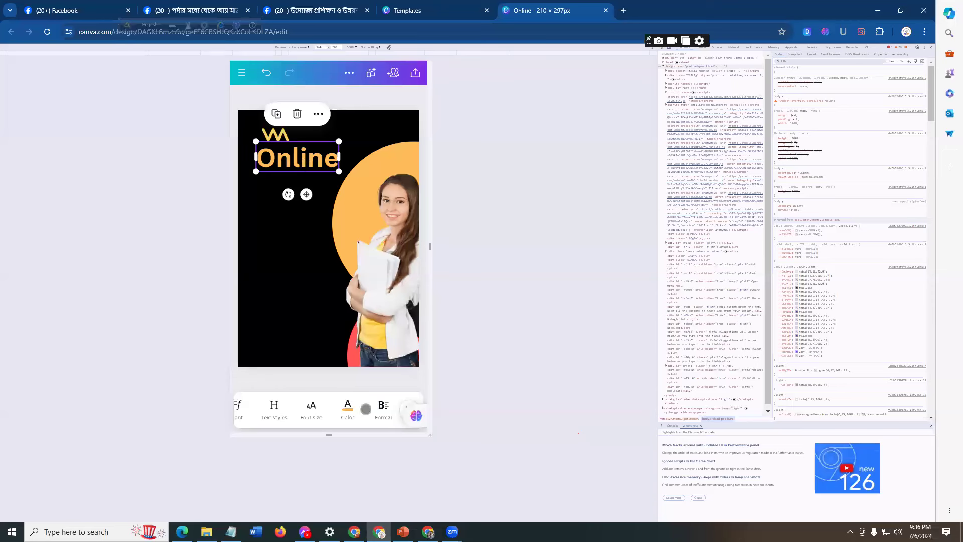
left_click(383, 409)
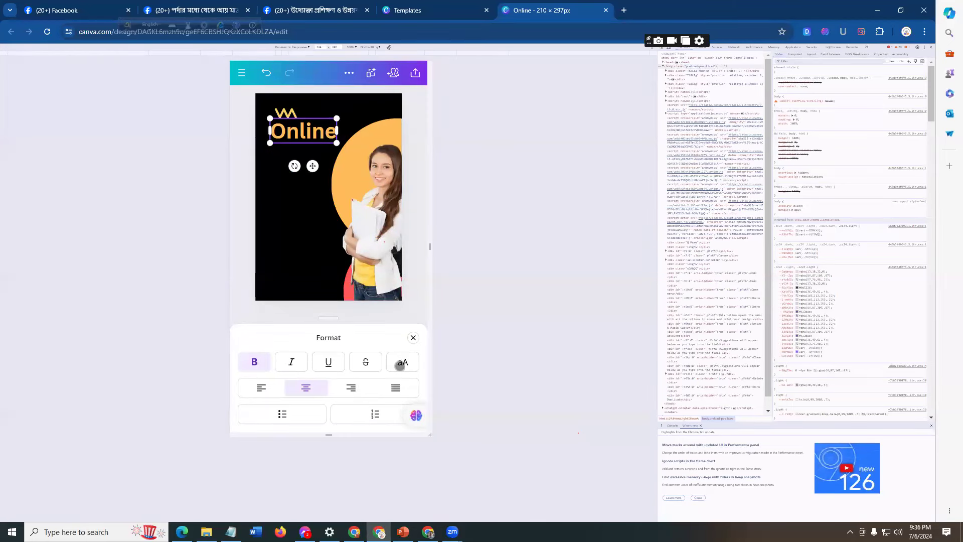
left_click(401, 364)
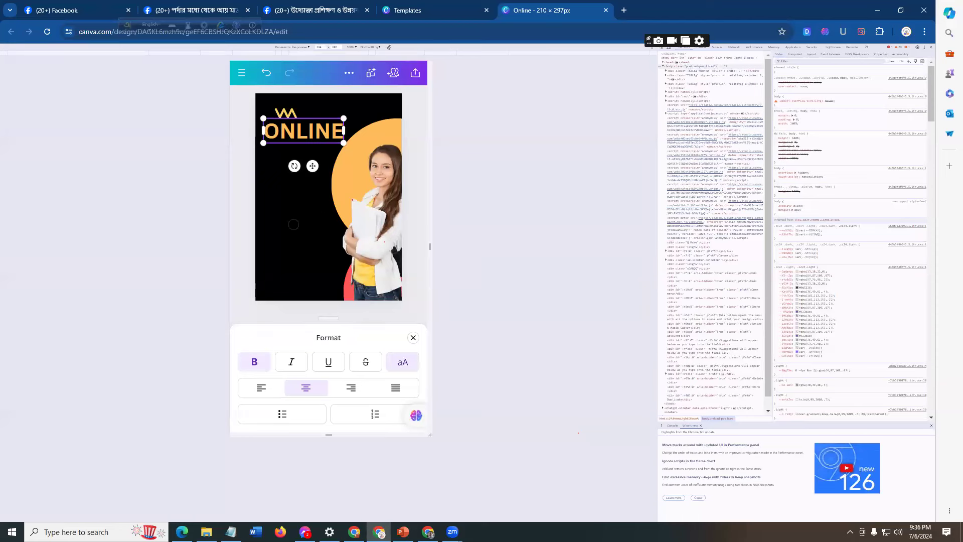
left_click(301, 193)
- Duplicate the "ONLINE" heading, place the copy directly below the original, and replace its text with "COURSE"
left_click(281, 158)
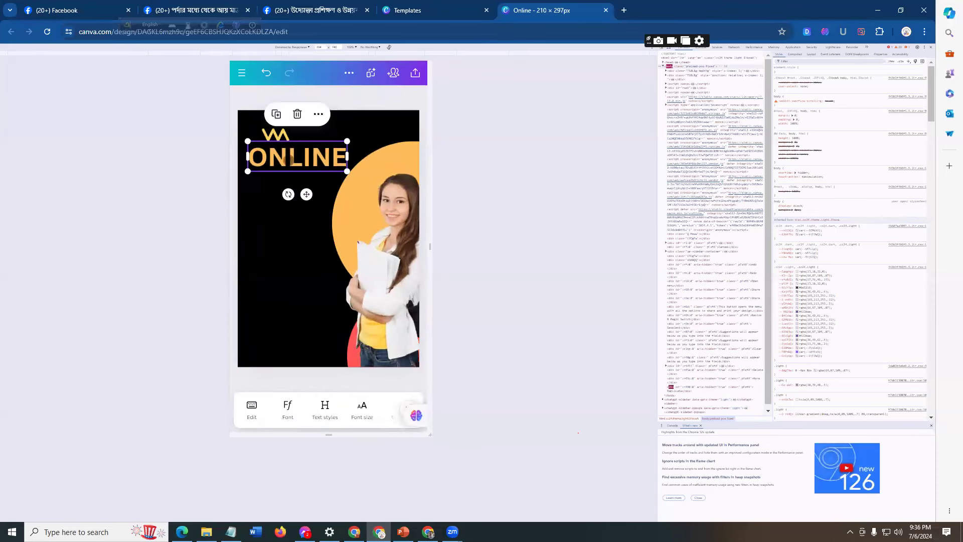
left_click(276, 114)
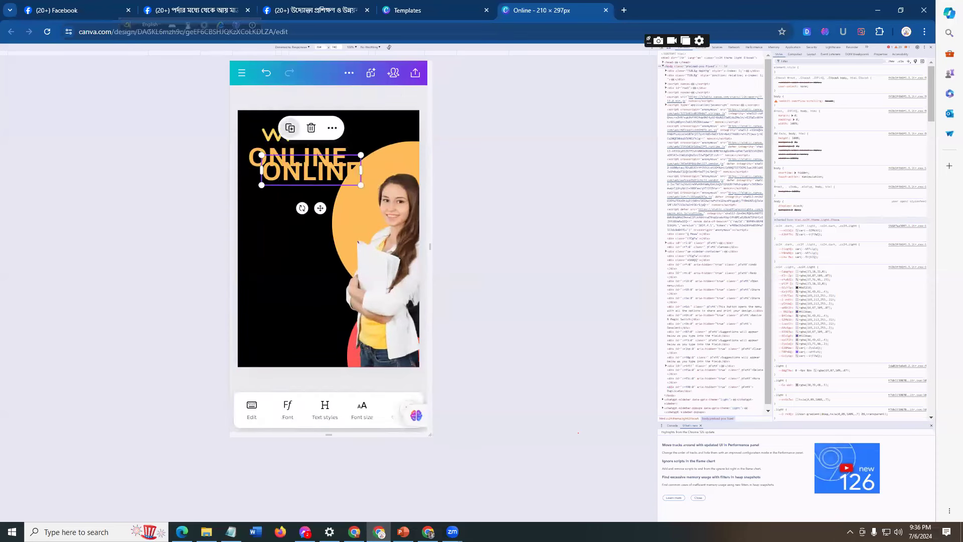
left_click_drag(308, 176, 292, 195)
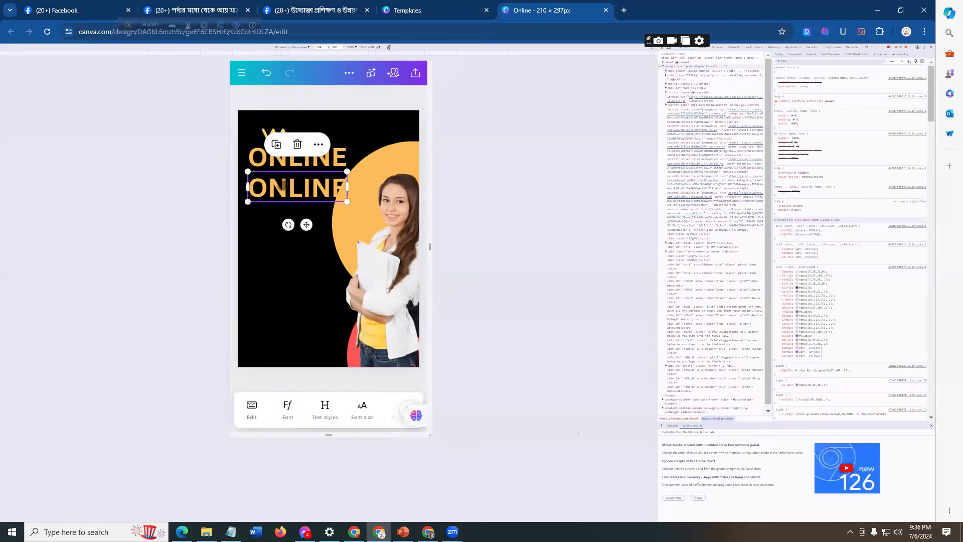
left_click(282, 171)
left_click(292, 190)
left_click(292, 188)
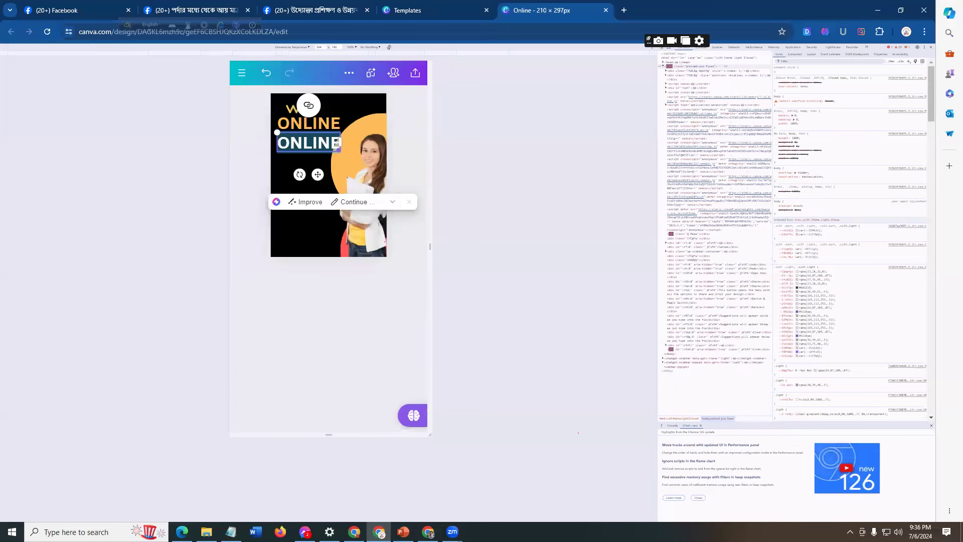
type("COURSE")
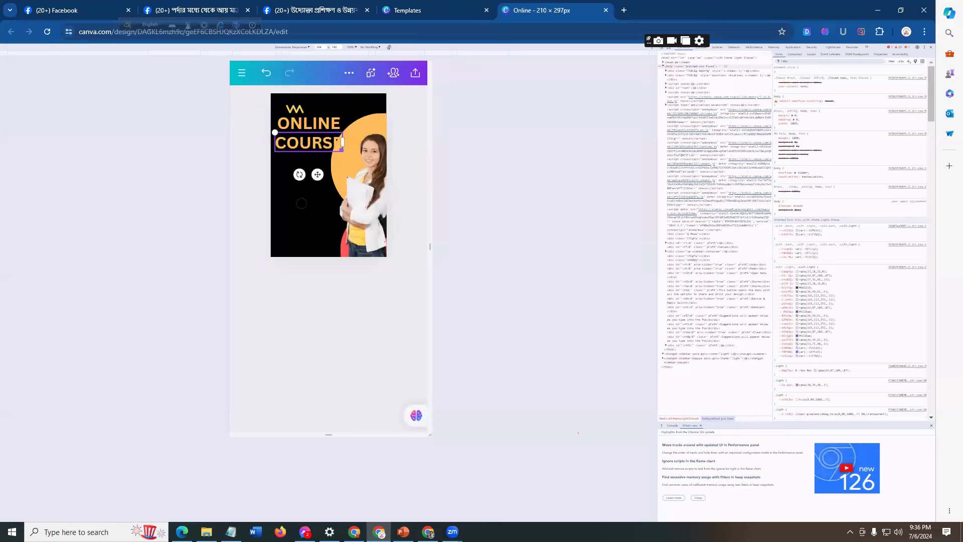
left_click(300, 202)
- Recolor the "COURSE" text white and deselect it
left_click(292, 196)
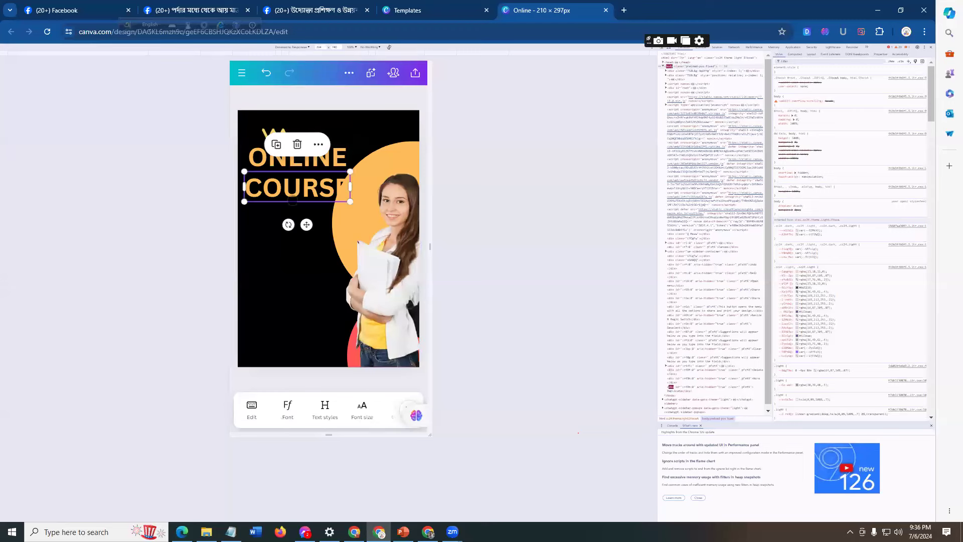
left_click_drag(373, 415, 328, 414)
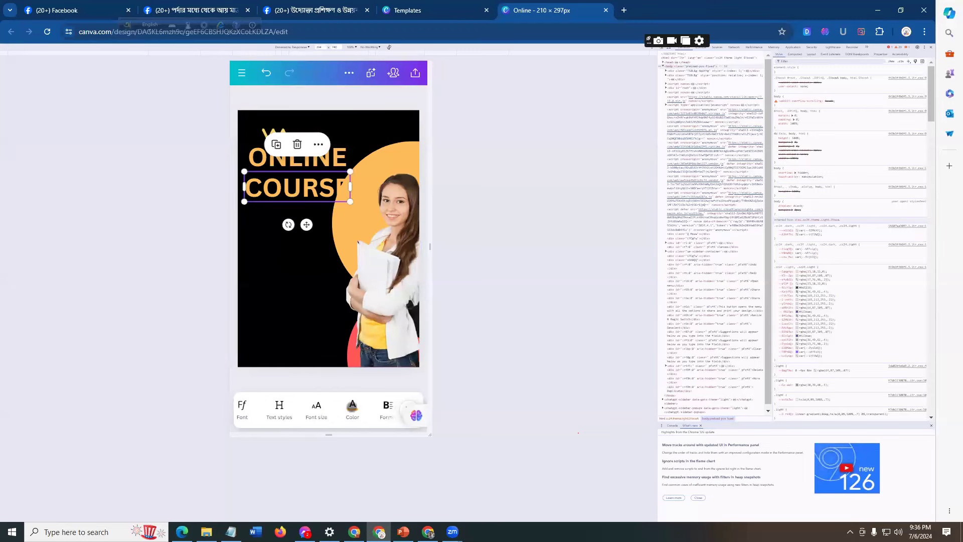
left_click(352, 409)
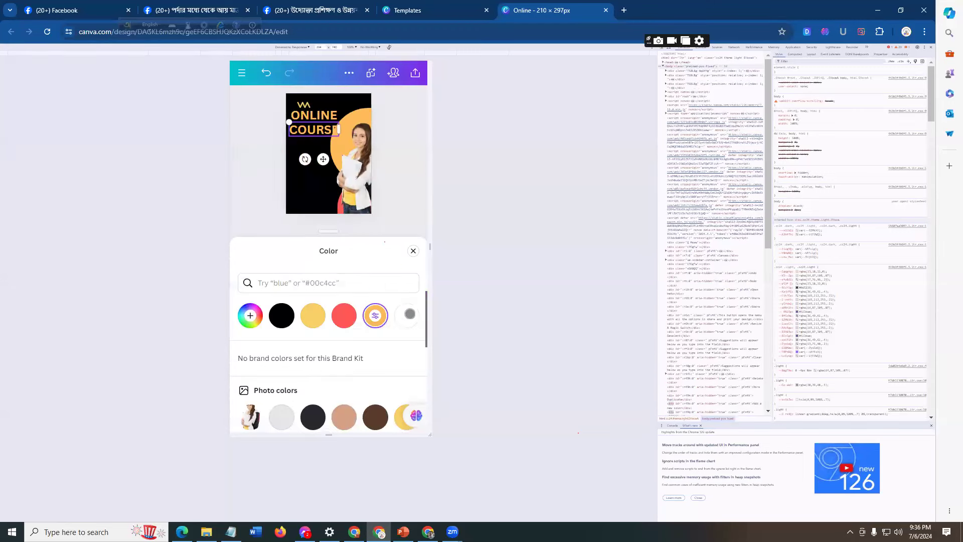
left_click(411, 312)
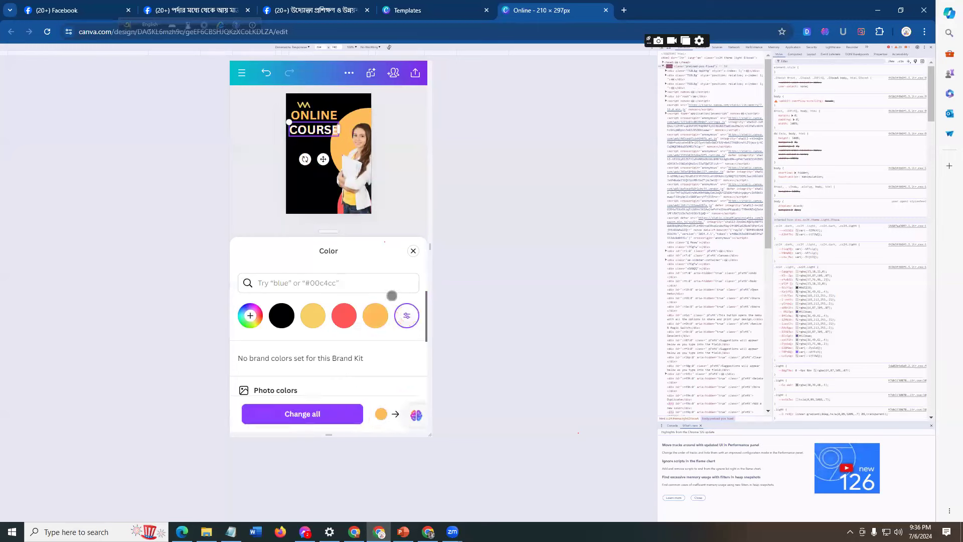
left_click(390, 216)
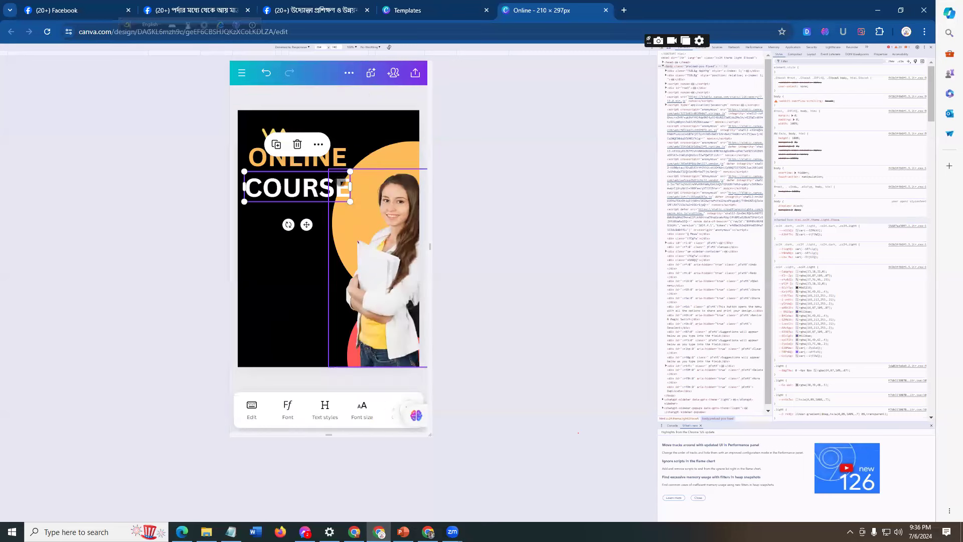
left_click(377, 136)
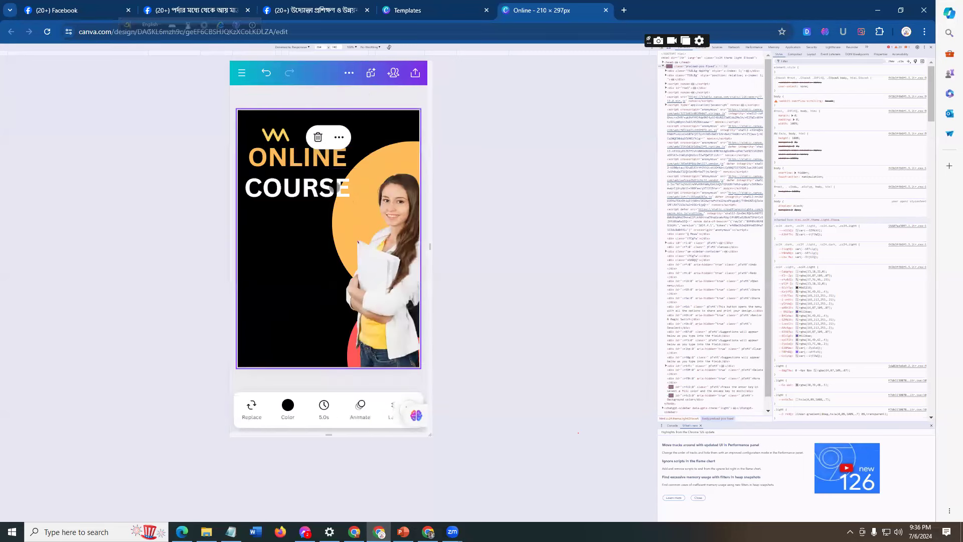
- Shrink the "COURSE" text, move it under the start of "ONLINE", and switch to PowerPoint to compare with the reference flyer
left_click(341, 188)
left_click_drag(350, 171, 332, 177)
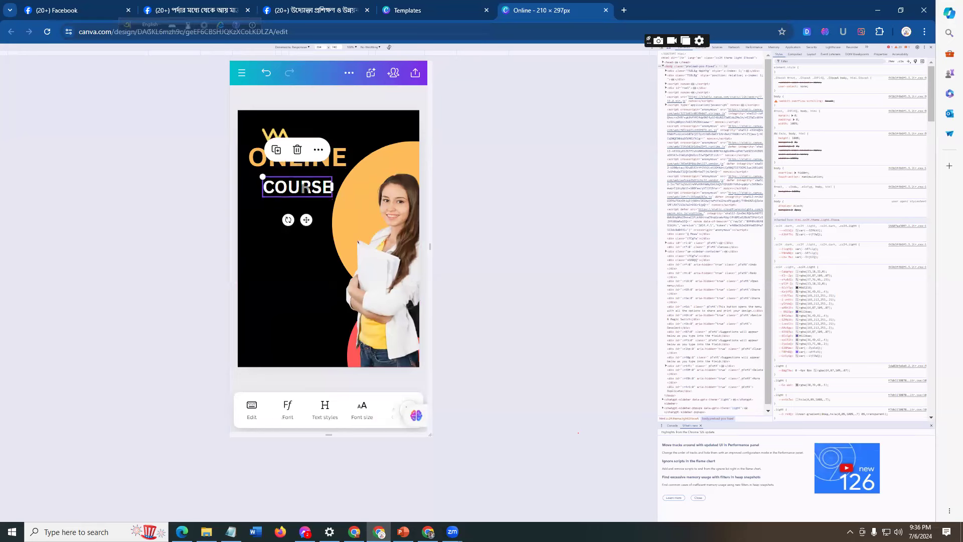
left_click(266, 211)
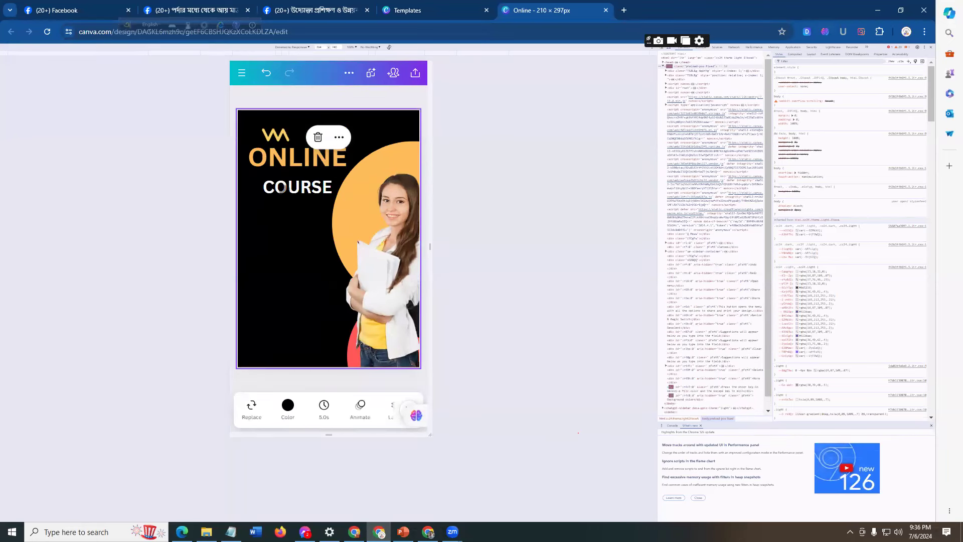
left_click(296, 189)
left_click_drag(296, 189, 287, 184)
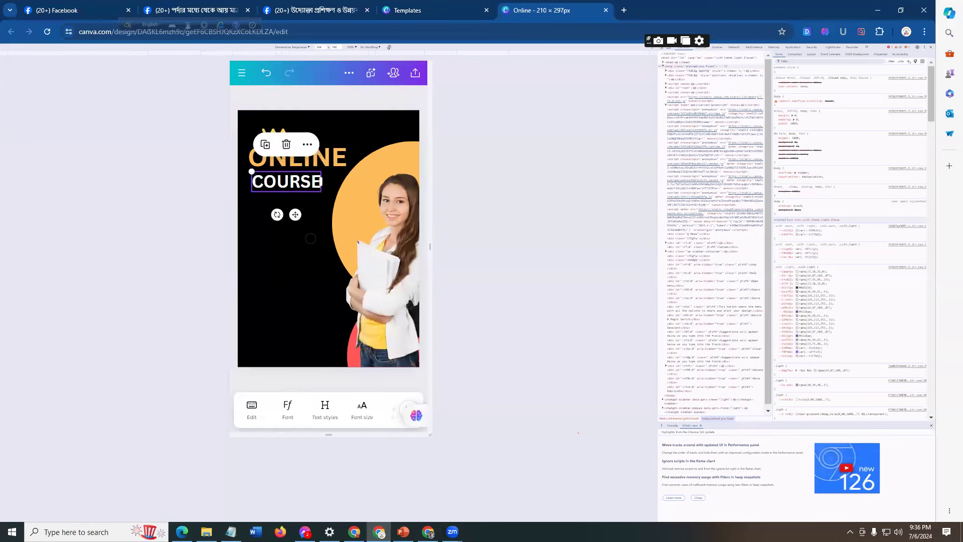
left_click(310, 270)
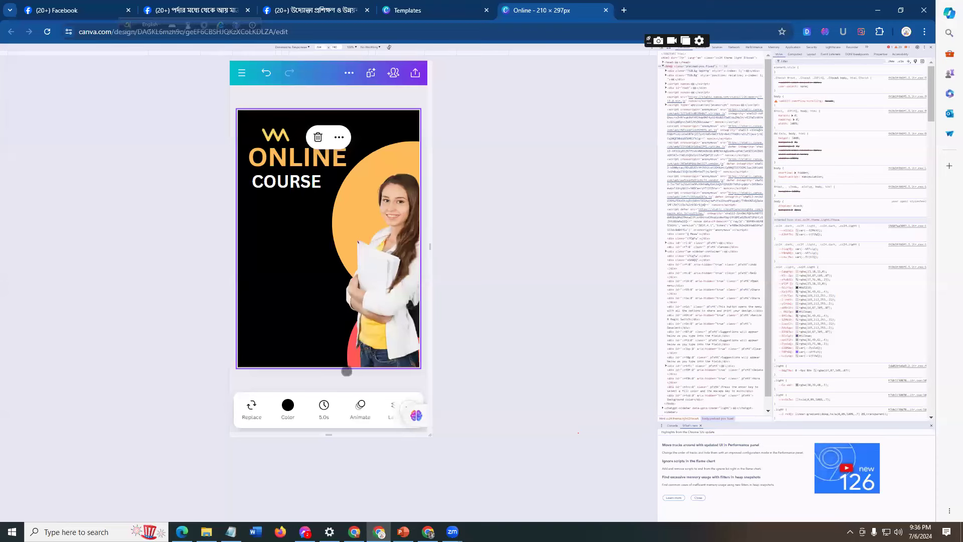
left_click(443, 425)
left_click(403, 531)
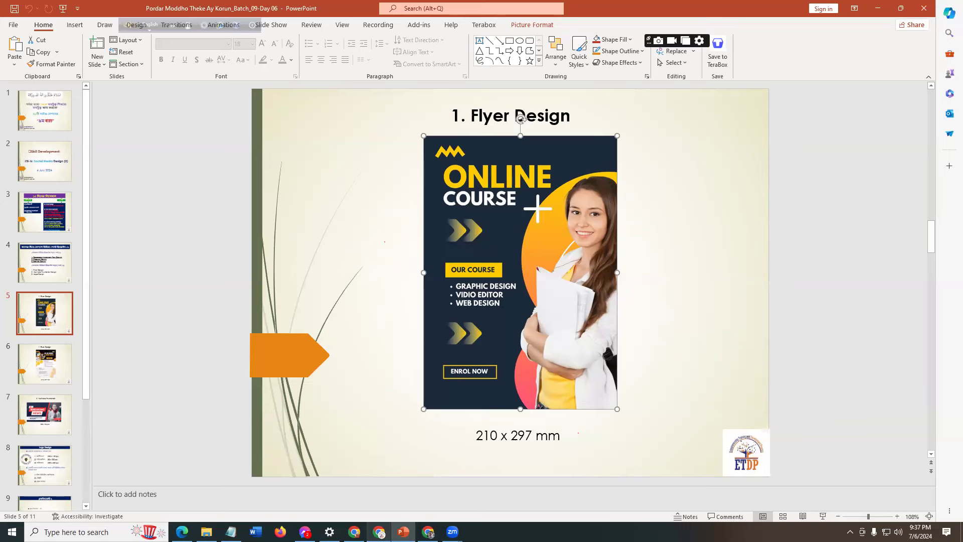
- Switch back to the Canva design and search the graphics elements for "direction arrow"
key("alt+Tab")
left_click(339, 380)
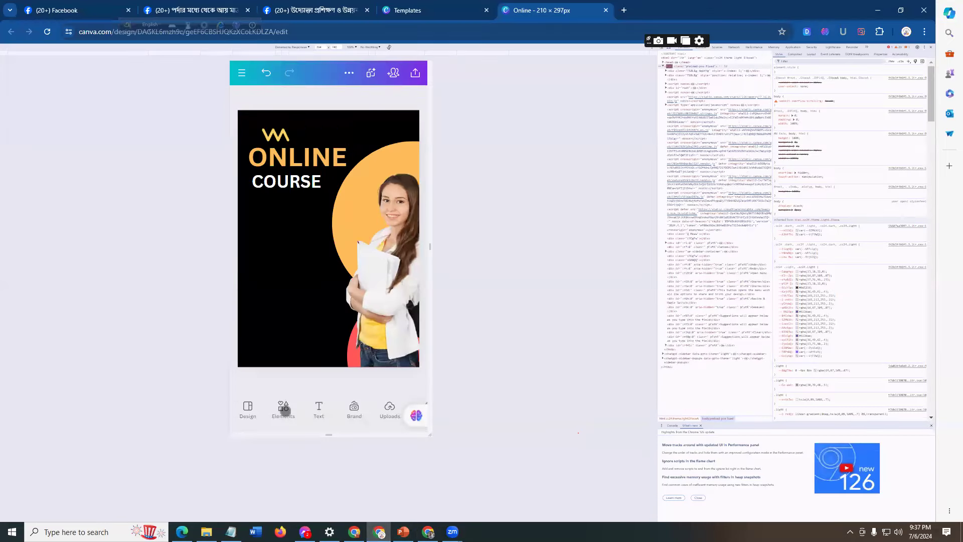
left_click(283, 409)
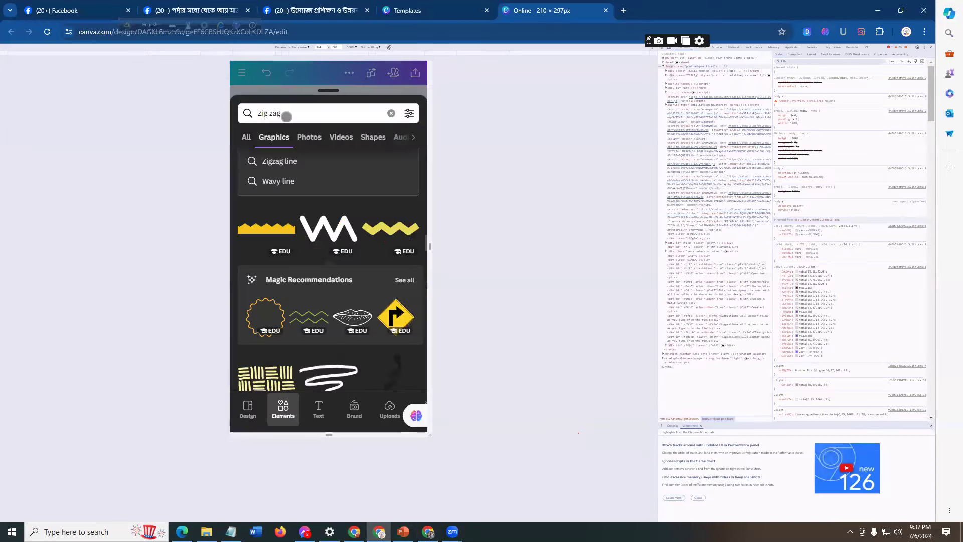
left_click(289, 113)
key("BackSpace")
key("BackSpace")
key("BackSpace")
key("BackSpace")
key("BackSpace")
key("BackSpace")
key("BackSpace")
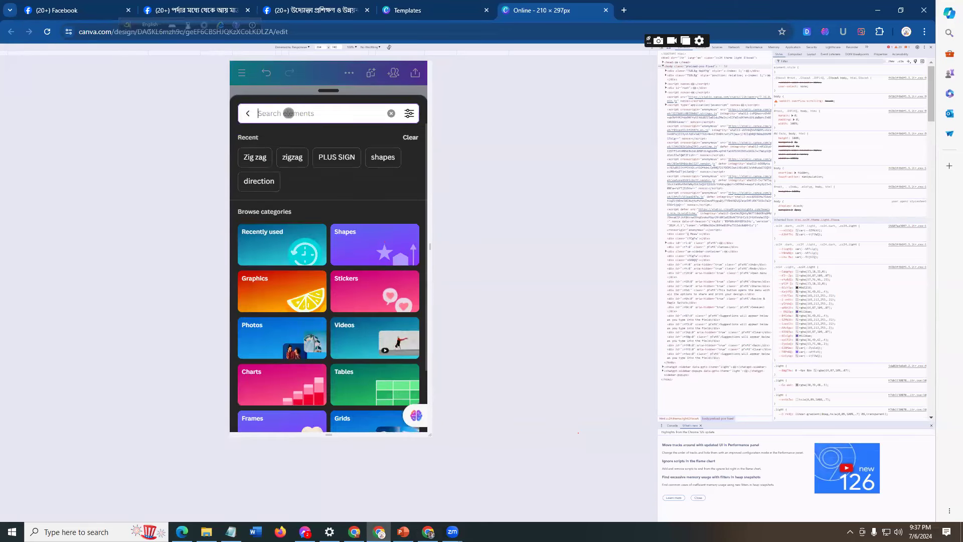
type("dire")
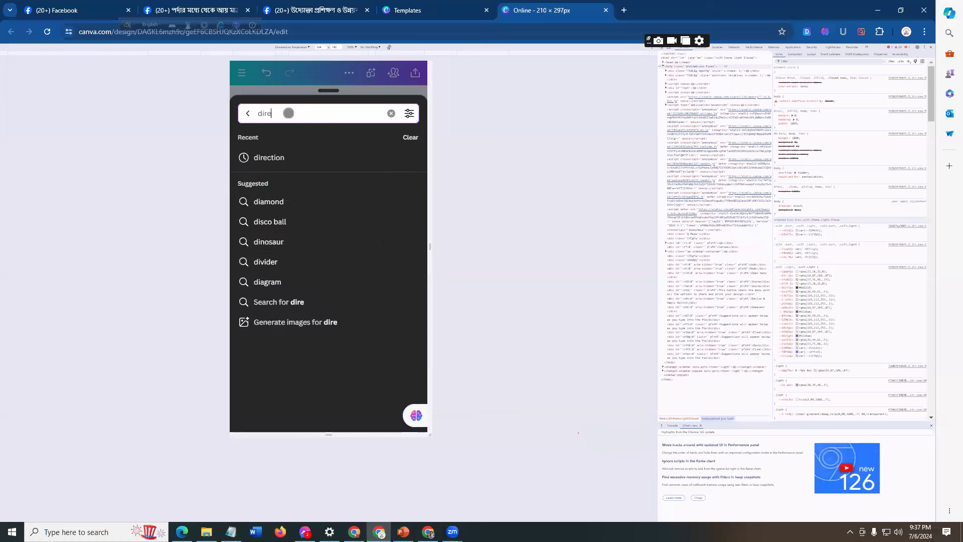
type("ction arr")
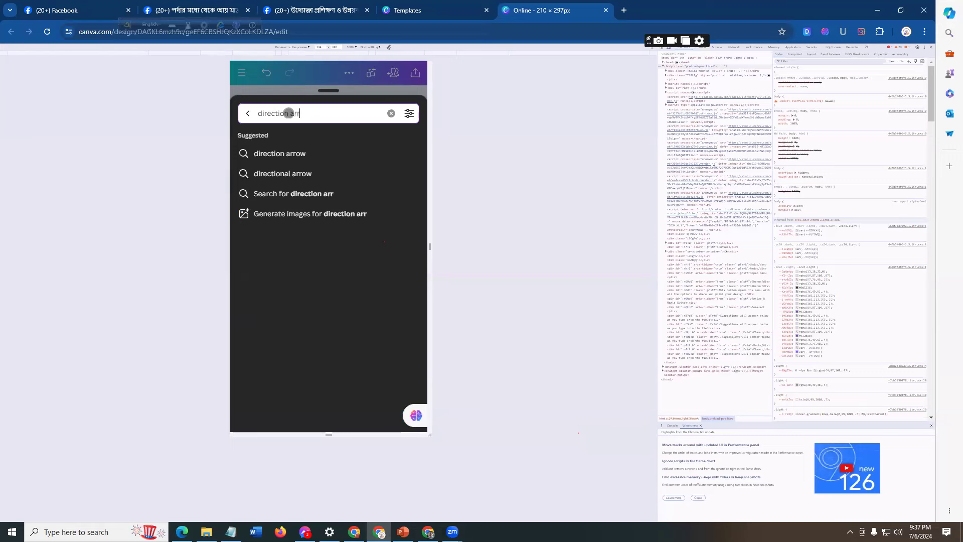
type("ow")
key("Return")
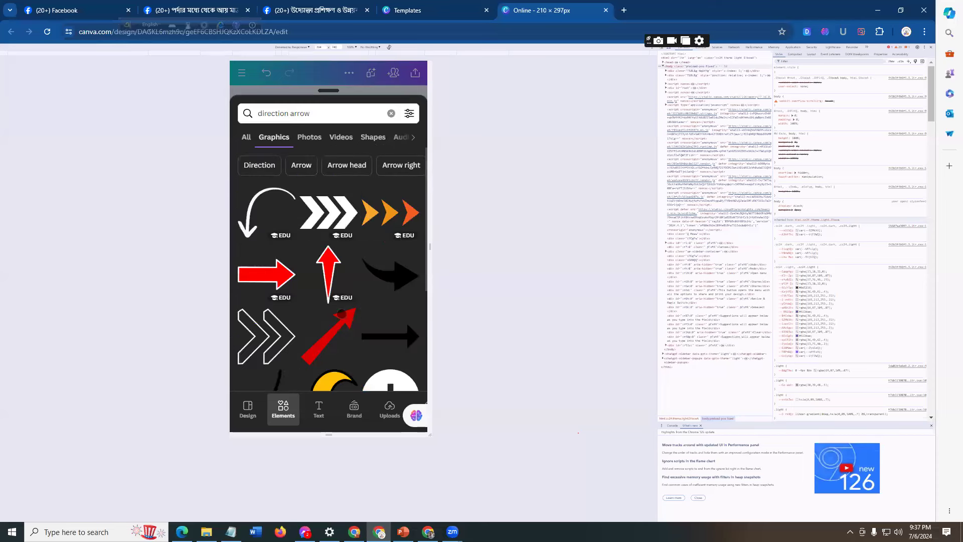
- Find a solid white double-chevron arrow pointing right among the graphics and add it to the flyer
scroll(342, 314, "down", 2)
scroll(331, 282, "down", 5)
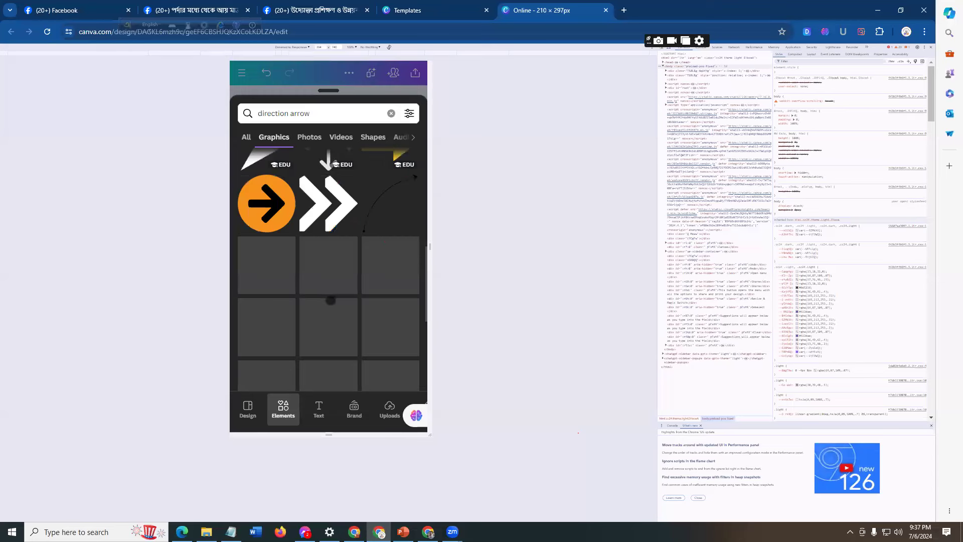
scroll(331, 321, "down", 5)
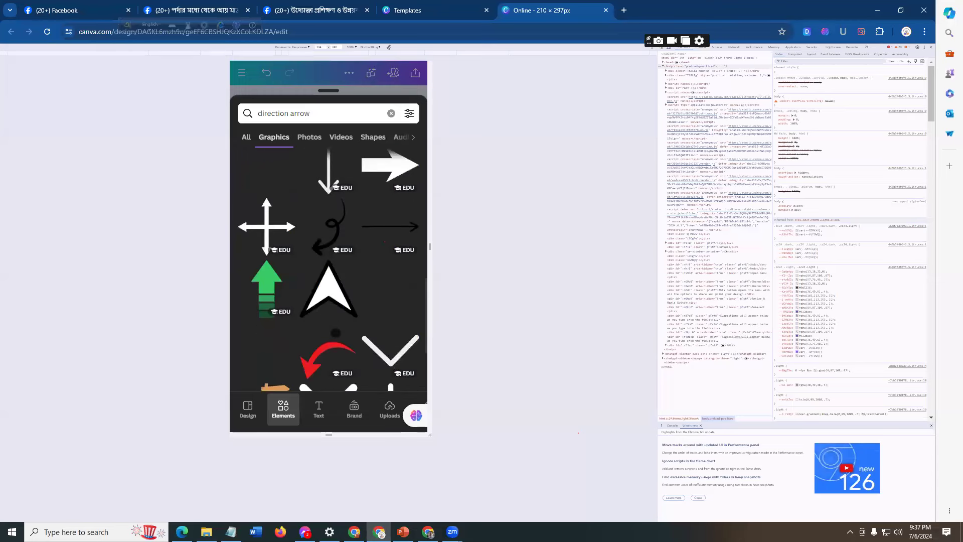
scroll(295, 353, "down", 5)
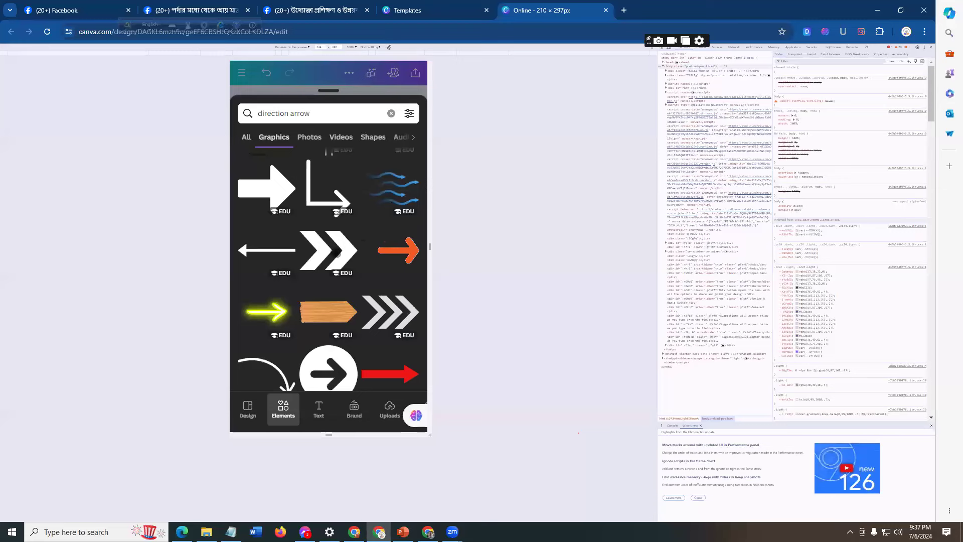
left_click(335, 253)
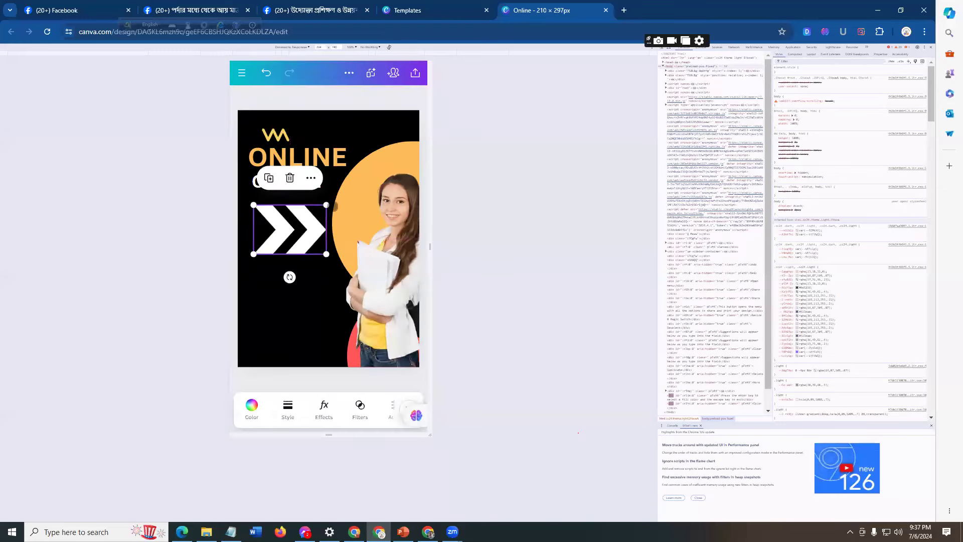
- Shrink the double-chevron arrow to about half its width and place it directly below the "COURSE" text
left_click_drag(326, 205, 290, 229)
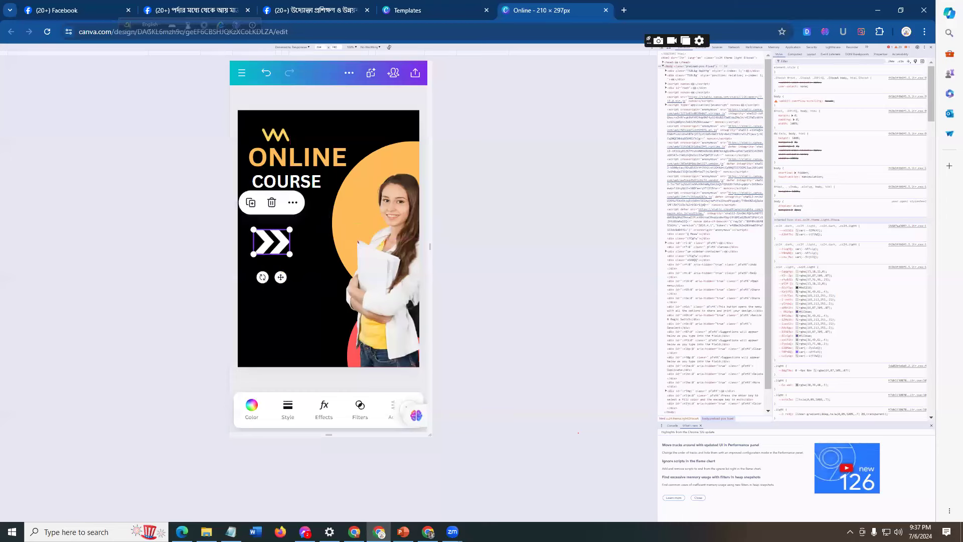
left_click(278, 231)
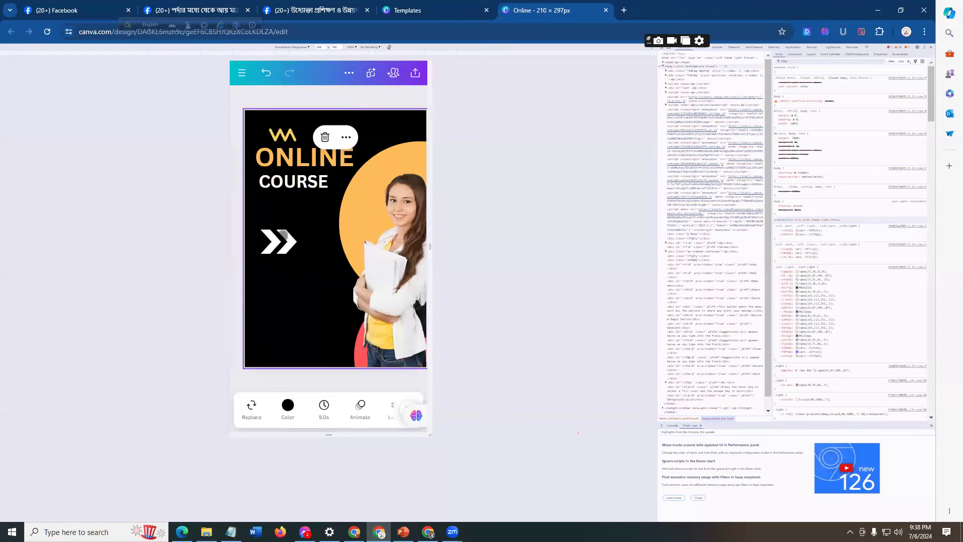
left_click(278, 239)
left_click_drag(279, 241, 292, 208)
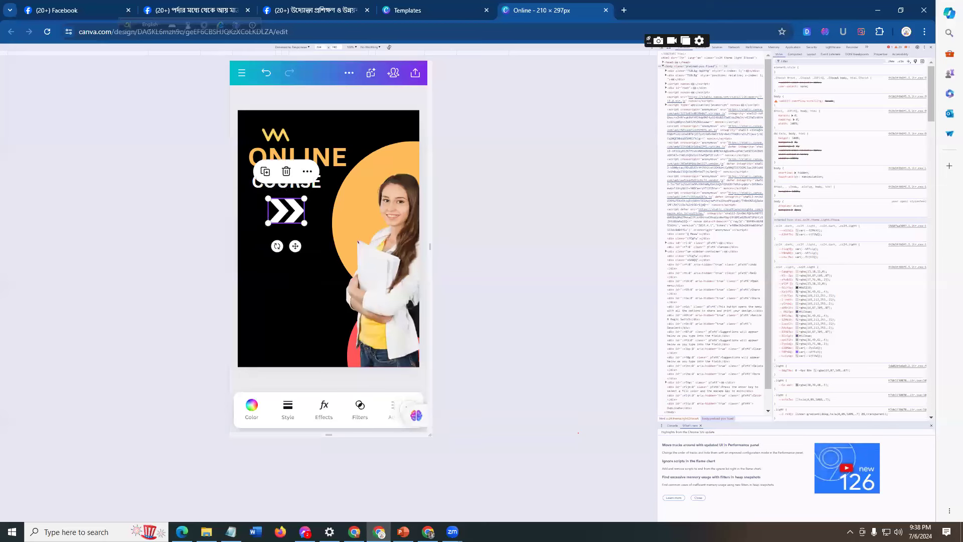
- Recolor the double-chevron arrow solid green #0FCD39 and deselect it
mouse_move(404, 531)
left_click(252, 406)
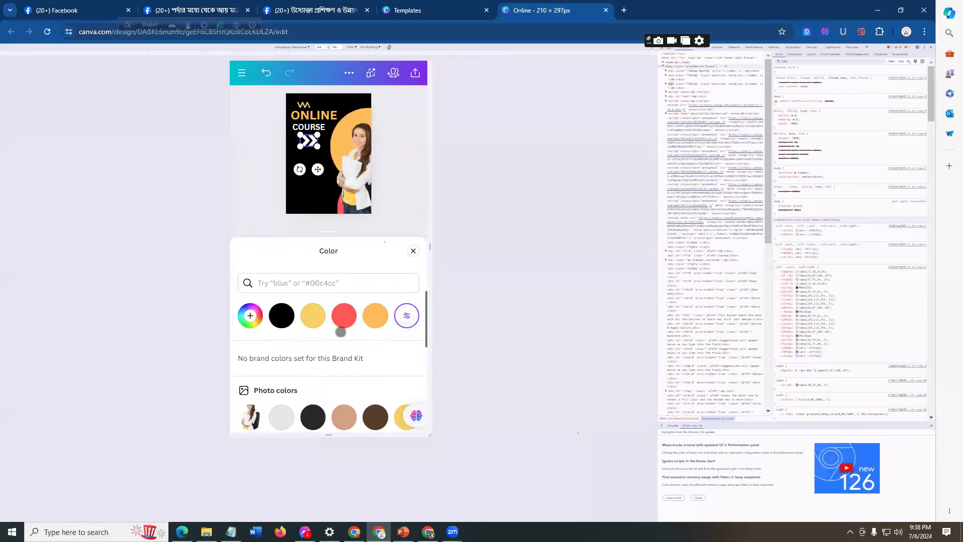
scroll(350, 354, "down", 2)
scroll(313, 364, "up", 3)
left_click(250, 314)
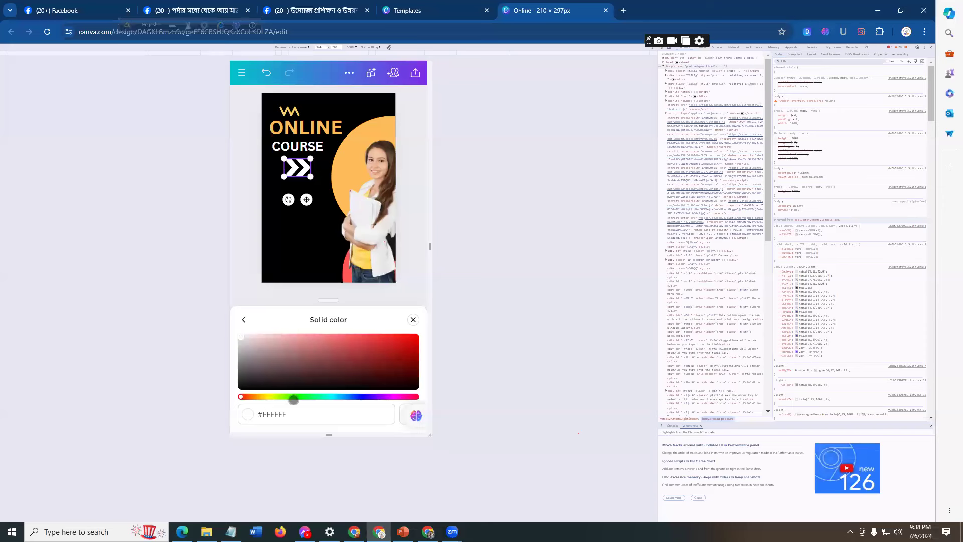
left_click(305, 397)
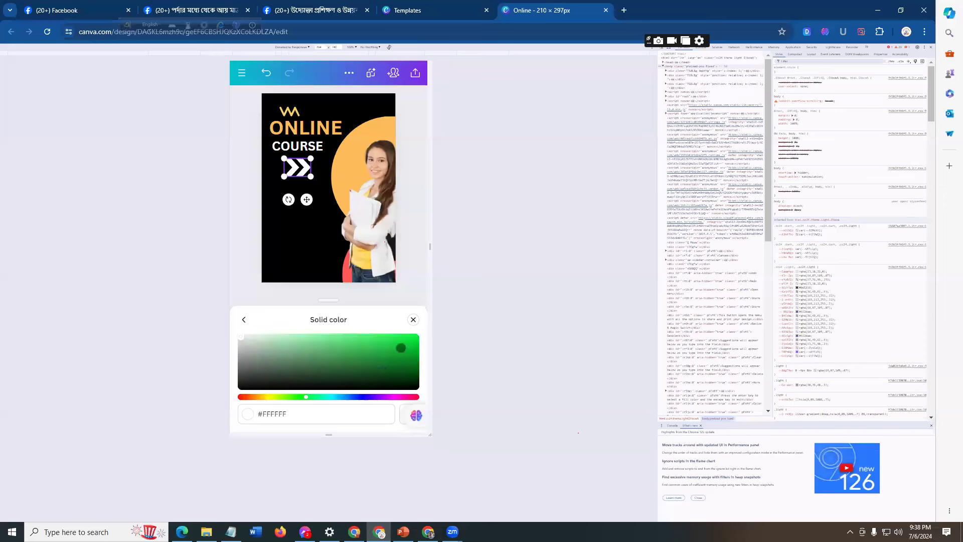
left_click_drag(399, 353, 406, 344)
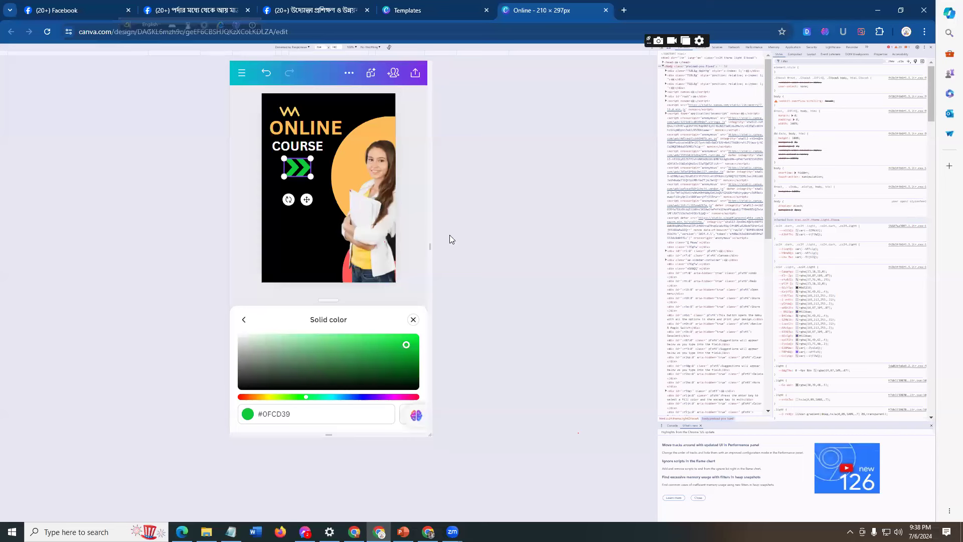
left_click(299, 244)
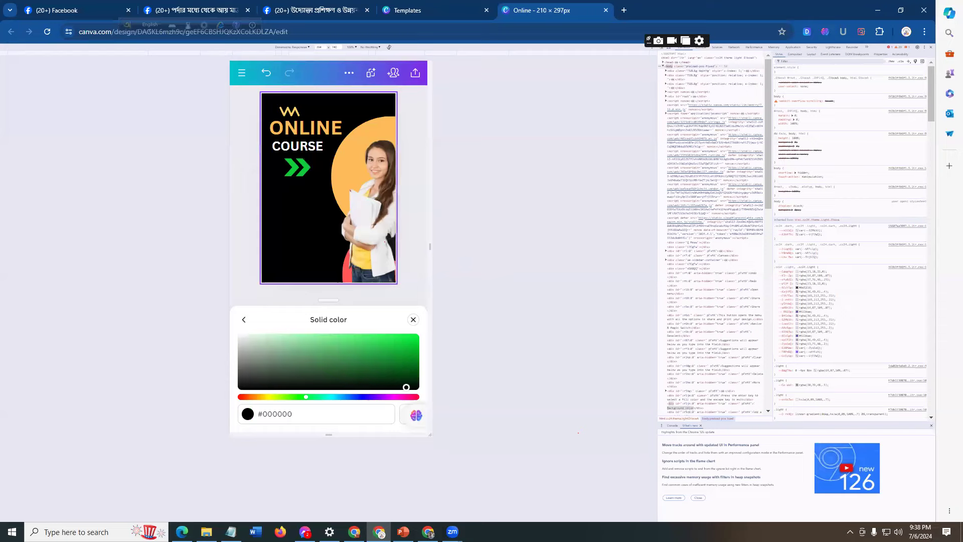
- Check the reference flyer in PowerPoint, return to the Canva design, and close the color settings with nothing selected
left_click(403, 531)
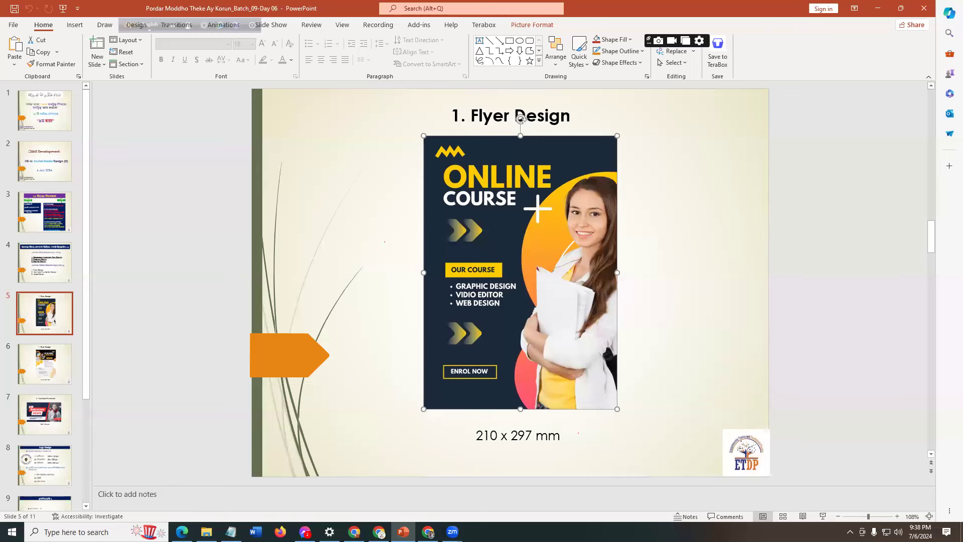
left_click(379, 532)
left_click(413, 320)
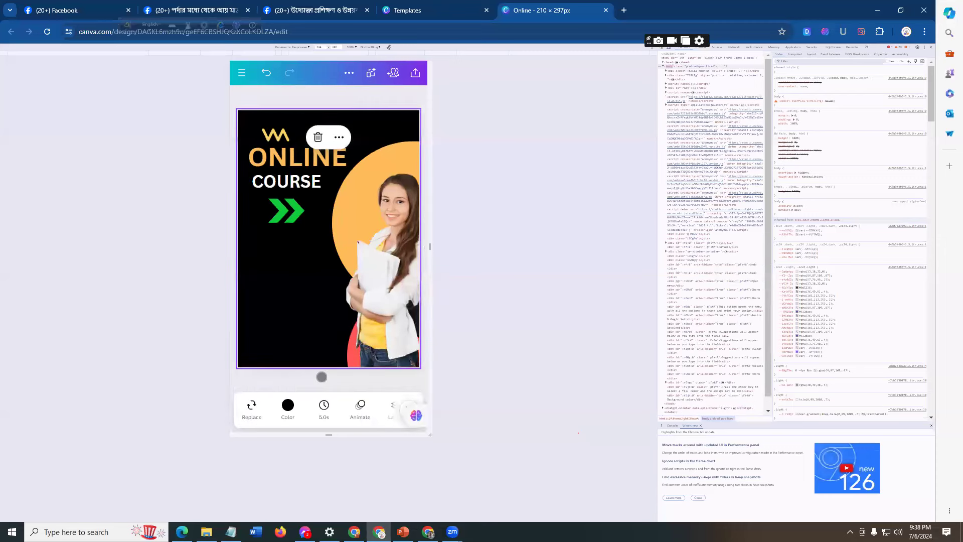
left_click(322, 377)
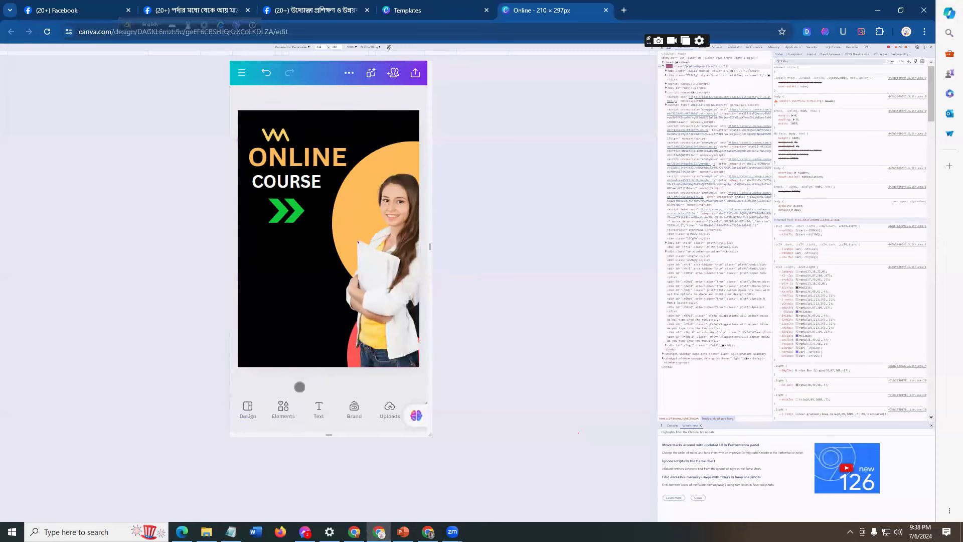
- Replace the previous elements search with a search for "shapes"
left_click(284, 408)
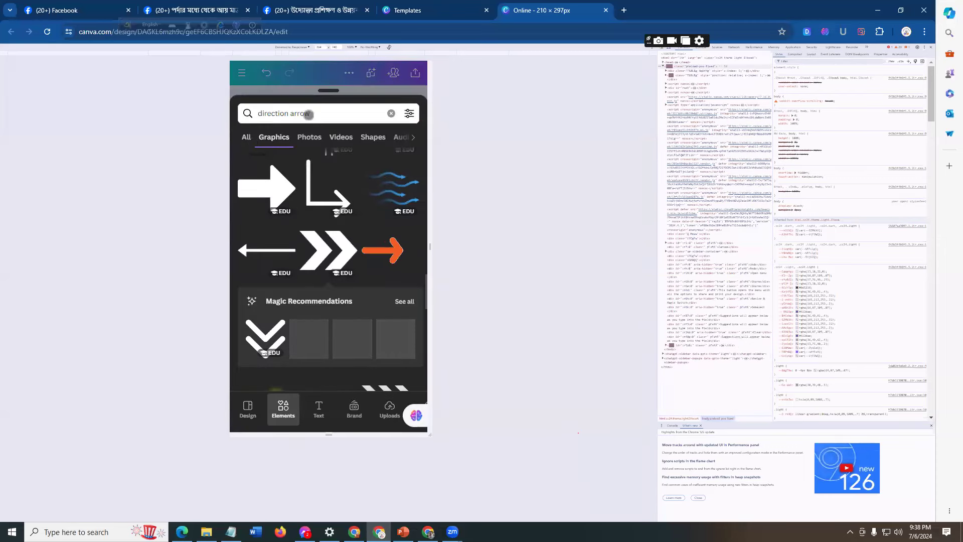
left_click(335, 118)
key("BackSpace")
key("BackSpace")
key("BackSpace")
key("BackSpace")
key("BackSpace")
key("BackSpace")
key("BackSpace")
key("BackSpace")
key("BackSpace")
key("BackSpace")
key("BackSpace")
key("BackSpace")
key("BackSpace")
key("BackSpace")
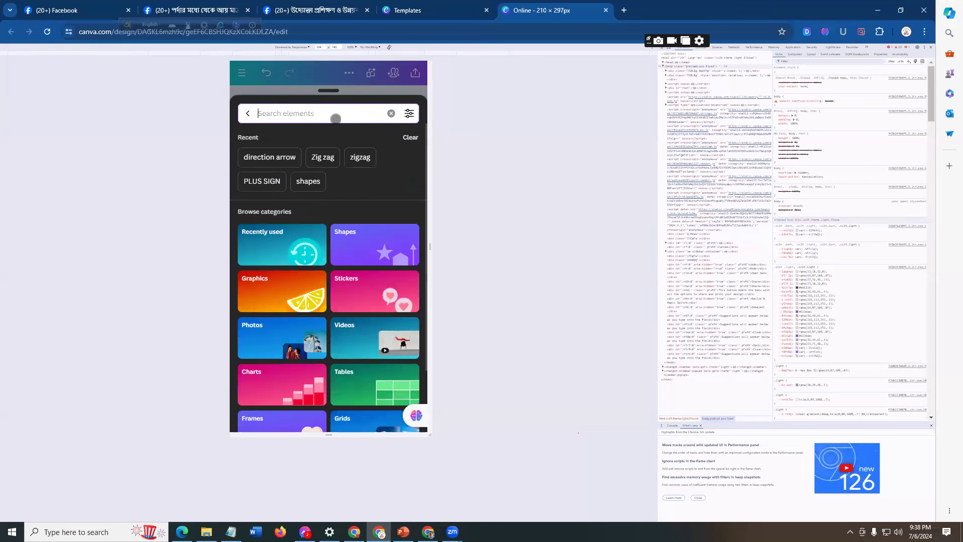
type("shapes")
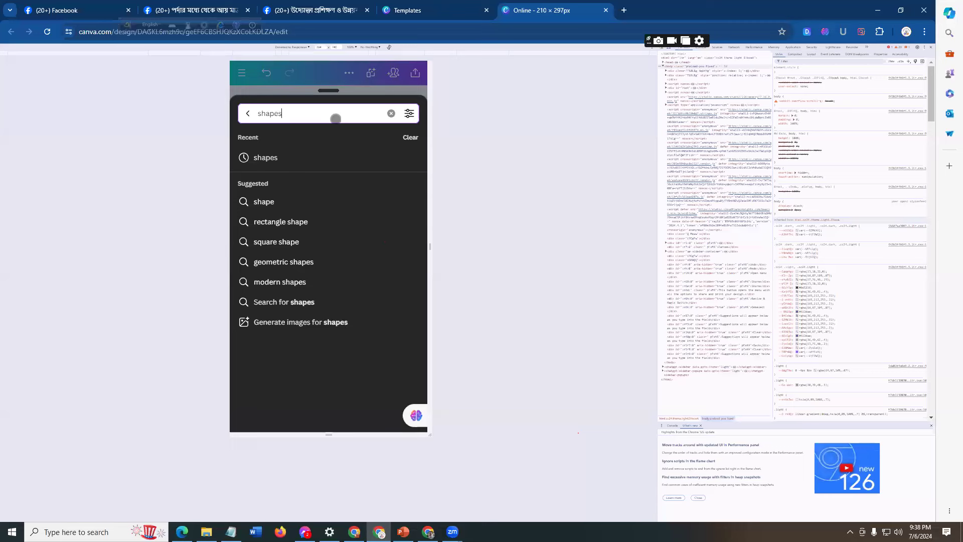
key("Return")
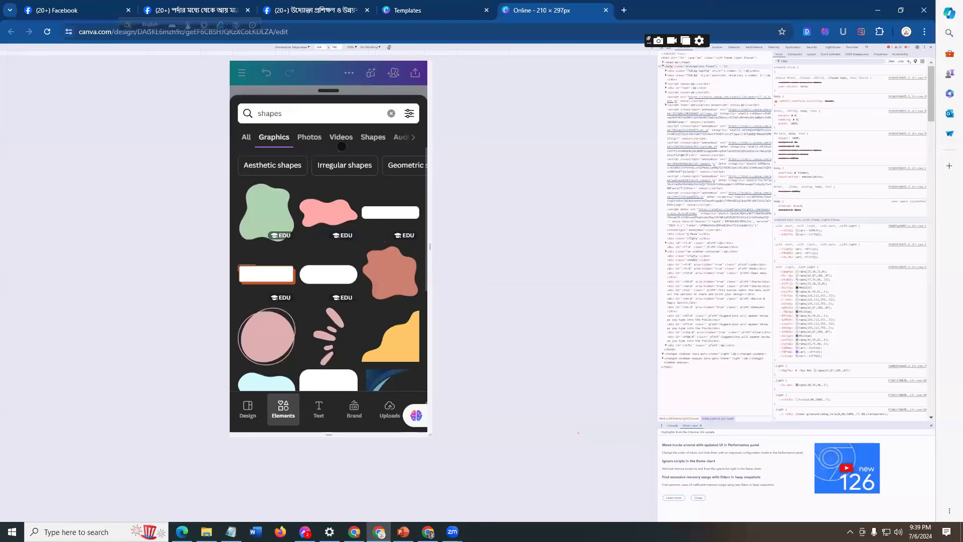
- Add a square shape, flatten it into a thin horizontal bar, and move it below the green chevron arrow
left_click(372, 139)
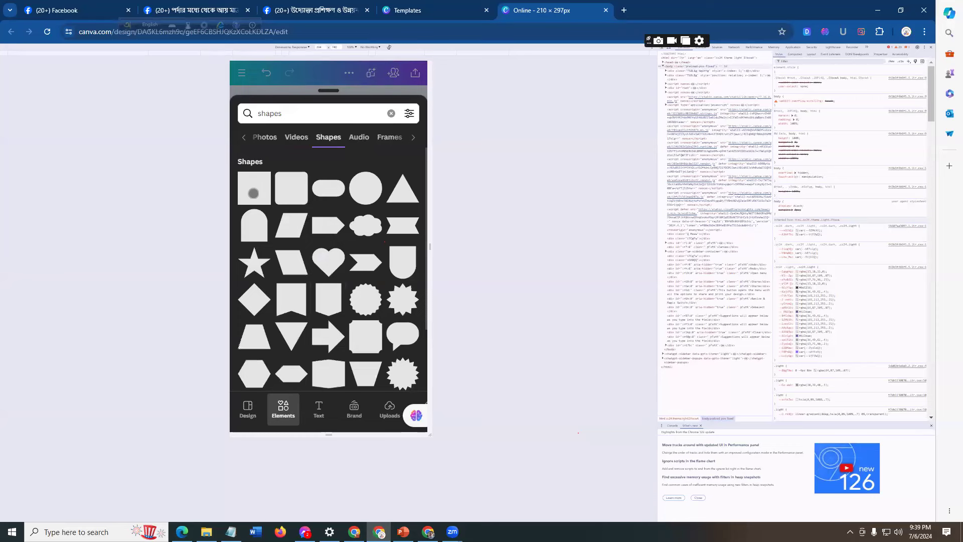
left_click(253, 193)
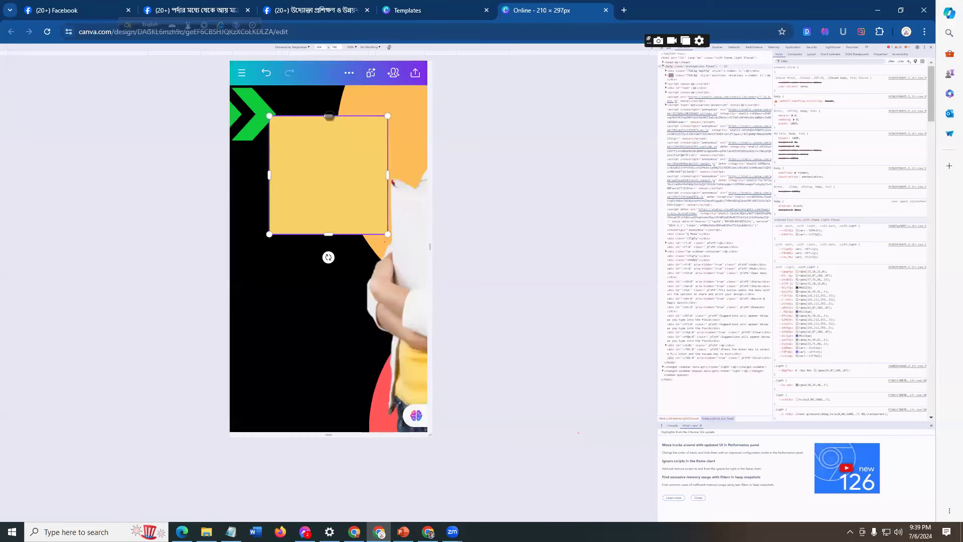
left_click_drag(329, 116, 329, 209)
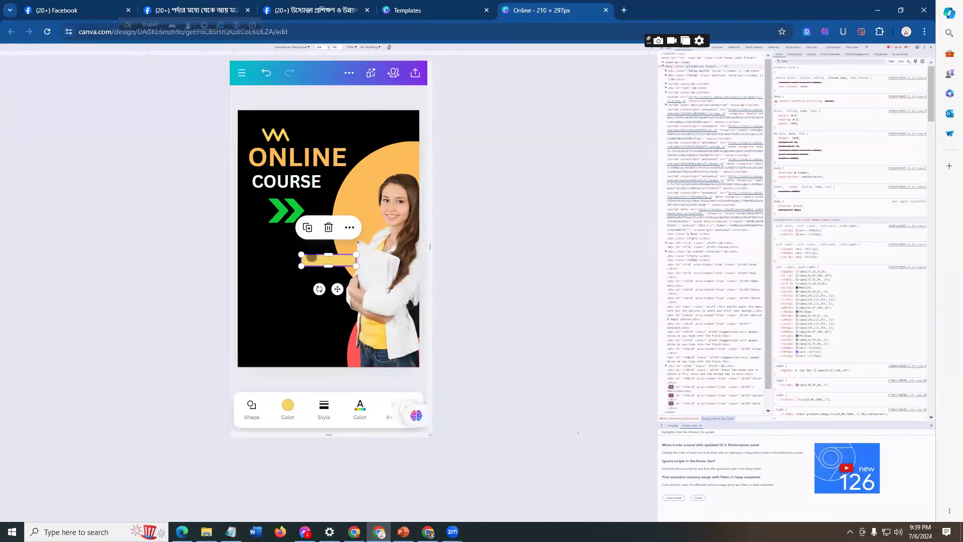
left_click_drag(311, 257, 272, 252)
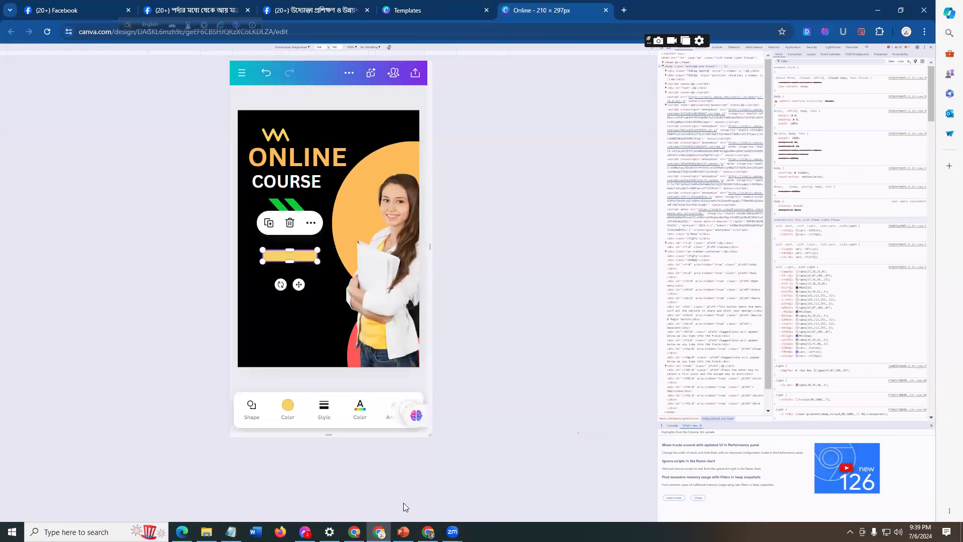
- Compare with the reference flyer in PowerPoint, return to Canva, and enlarge the yellow bar slightly up and outward
left_click(404, 532)
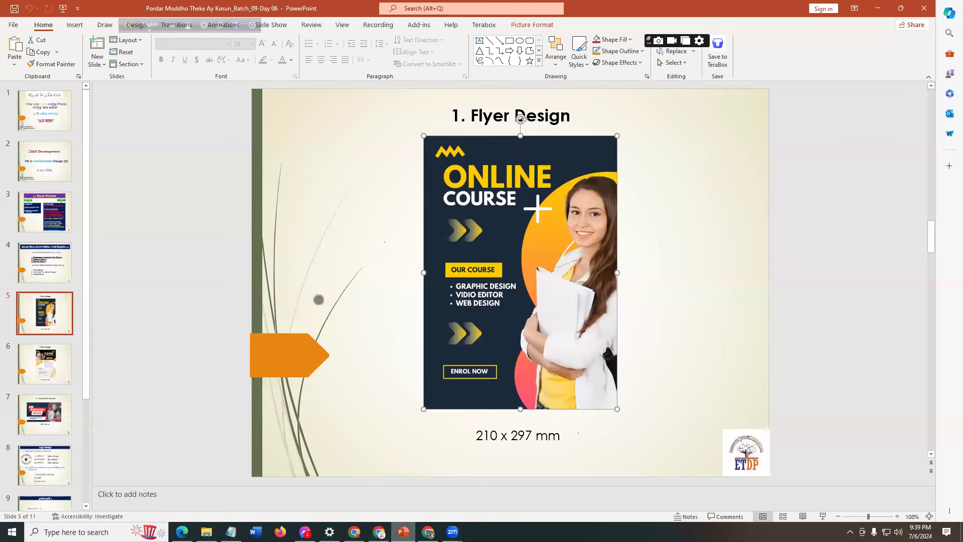
key("alt+Tab")
left_click_drag(262, 249, 255, 242)
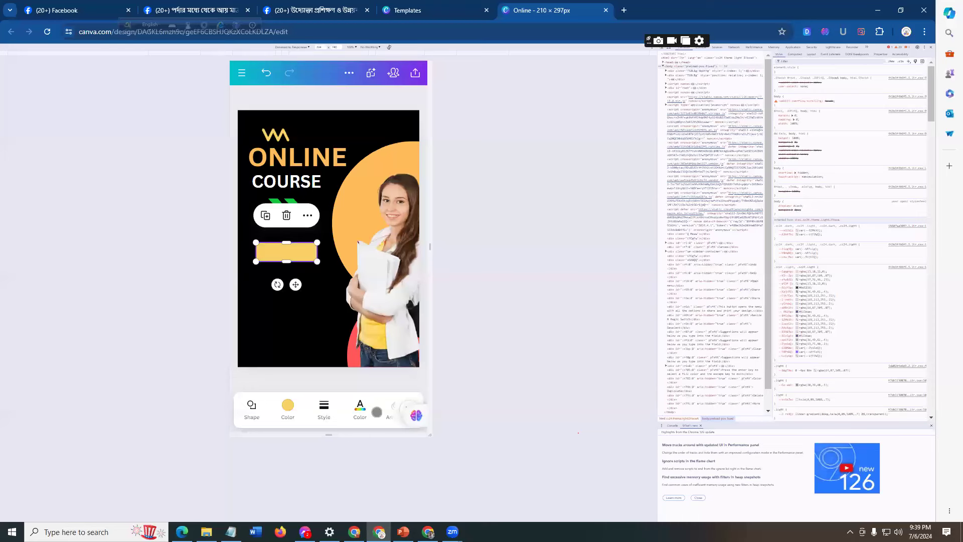
left_click(325, 260)
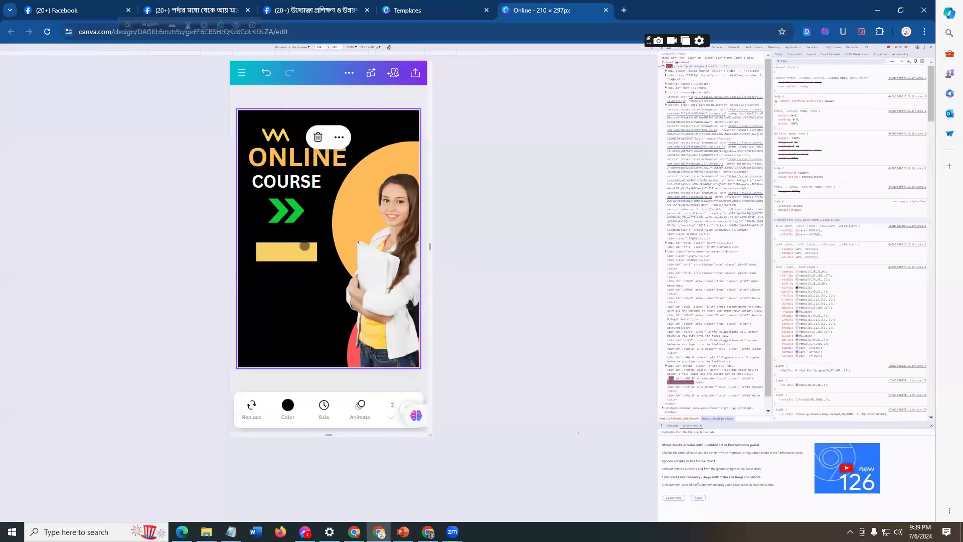
- Duplicate the "COURSE" text and place the copy over the yellow bar
left_click(301, 247)
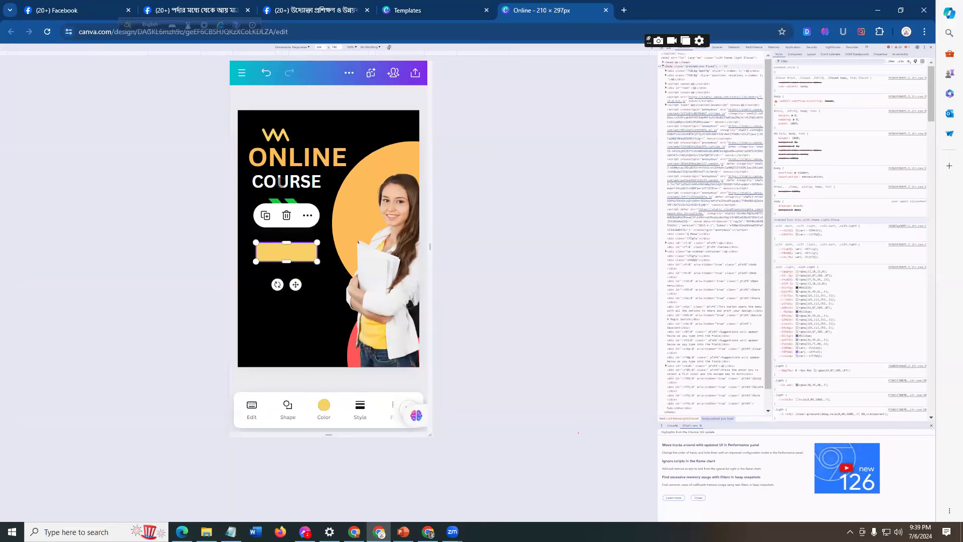
left_click(283, 182)
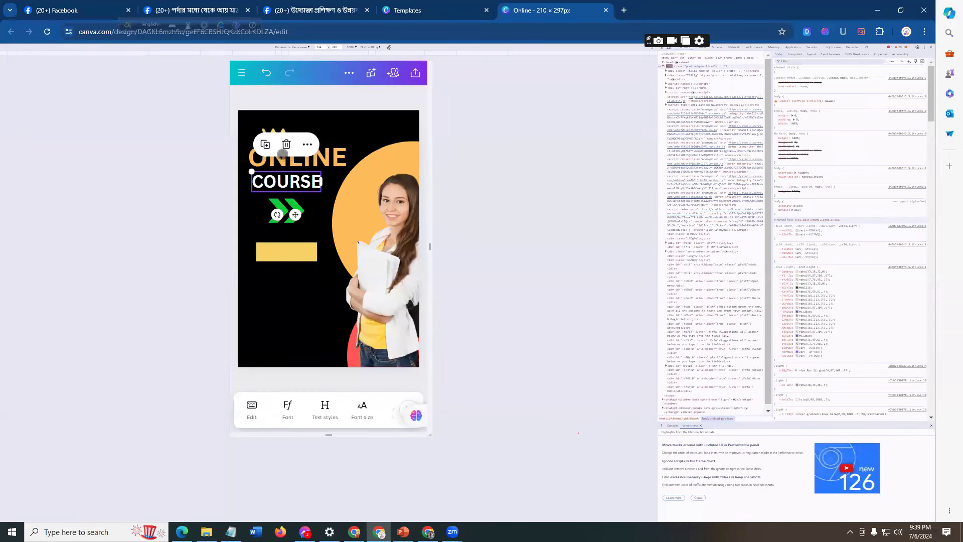
left_click(266, 146)
left_click_drag(310, 195, 293, 254)
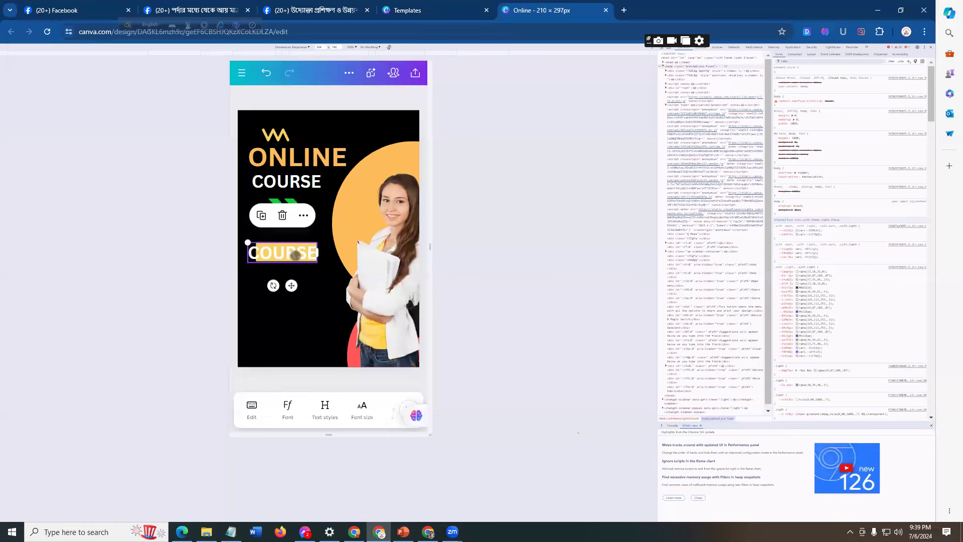
- Replace the duplicated "COURSE" text on the yellow bar with "OUR COURSE"
left_click(294, 254)
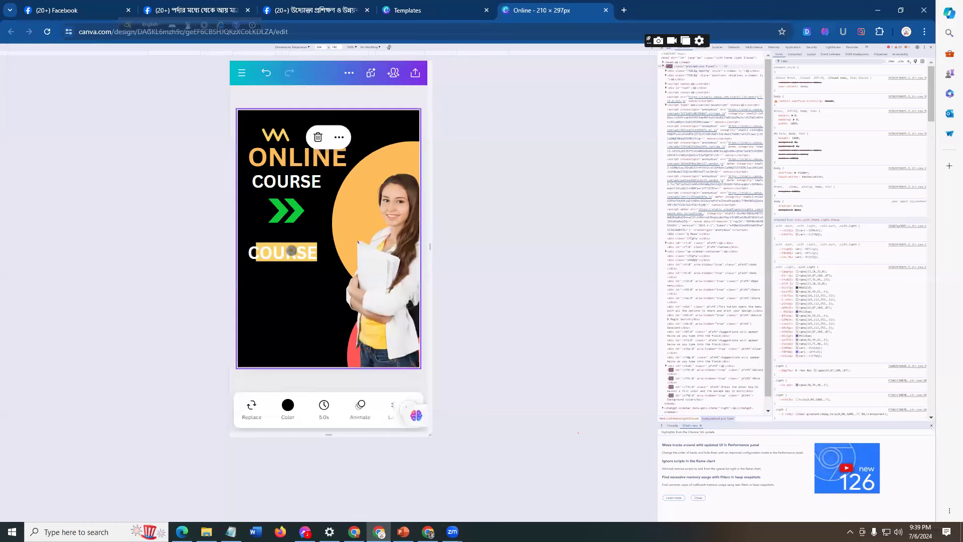
left_click(291, 251)
key("ctrl+a")
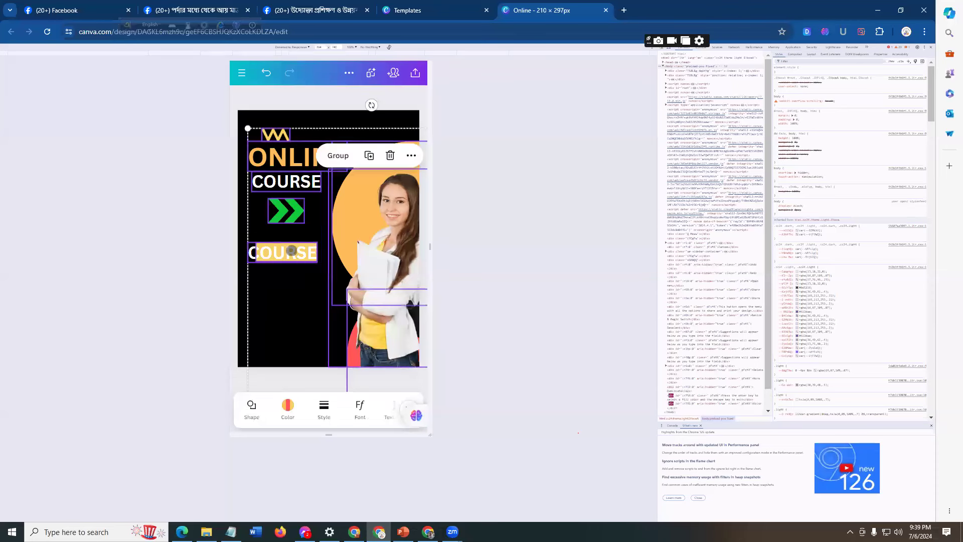
left_click(245, 227)
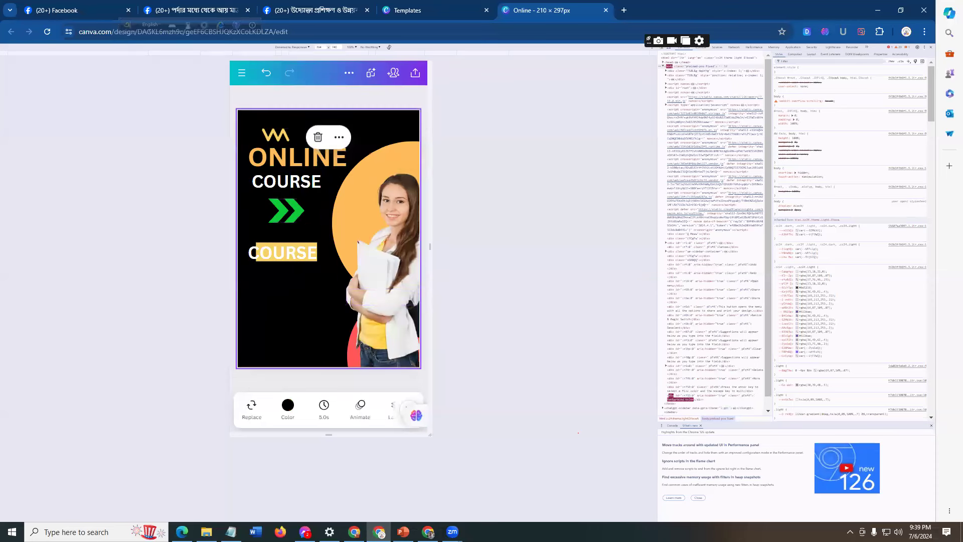
left_click(291, 251)
left_click(291, 251)
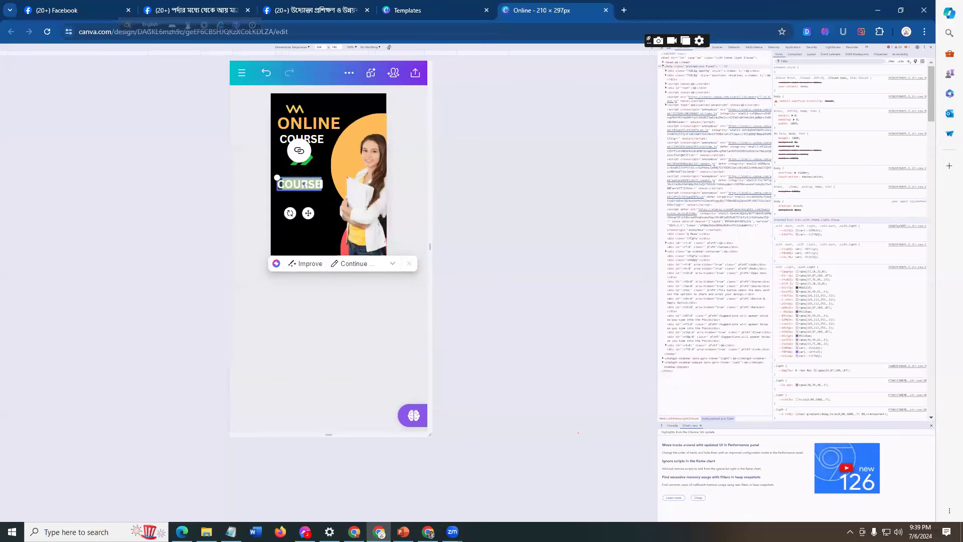
type("OUR COU")
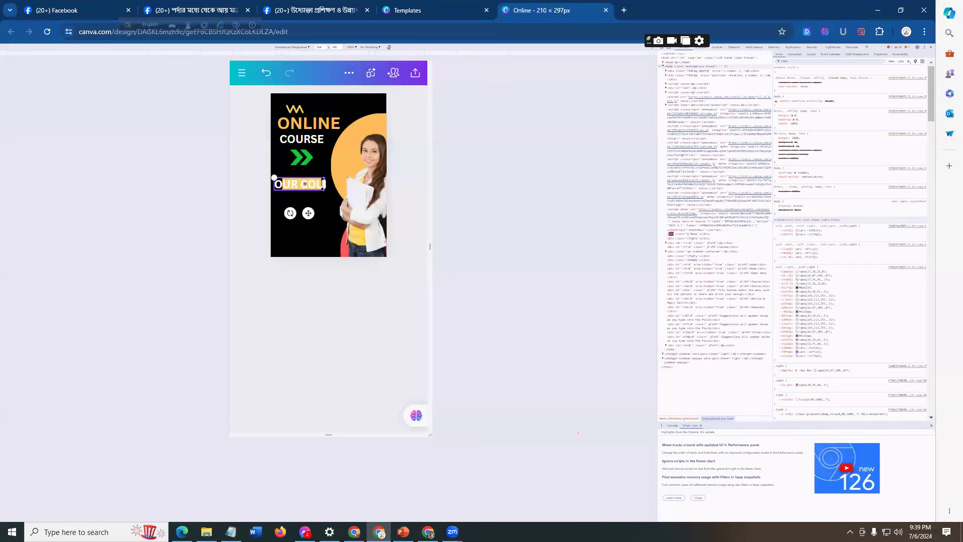
type("RSE")
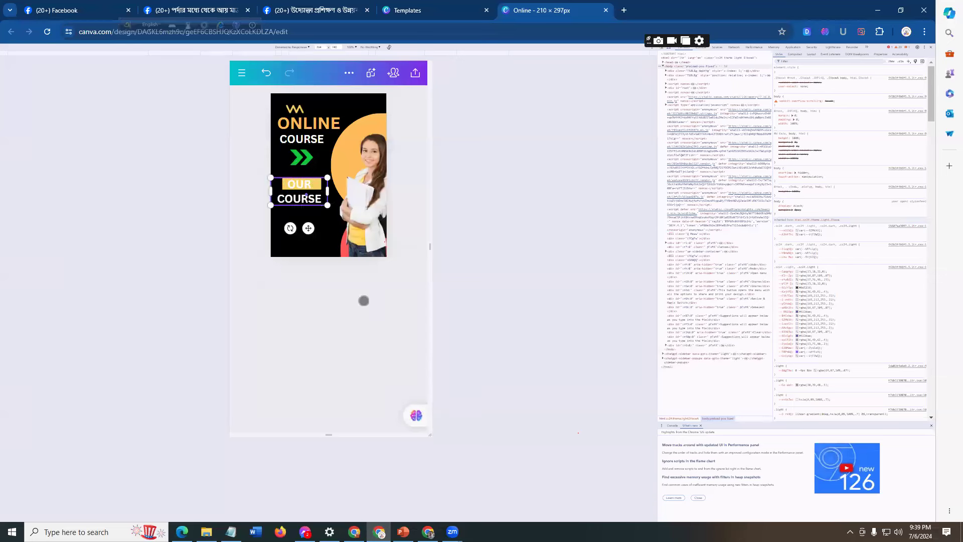
left_click(356, 288)
- Shrink the "OUR COURSE" text until it fits on one line and move it onto the yellow bar
left_click(292, 248)
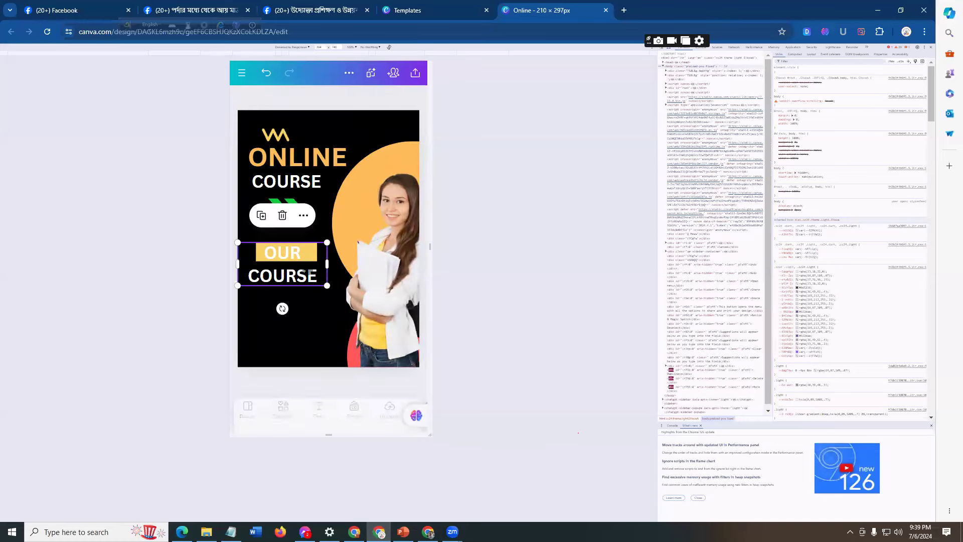
left_click_drag(237, 242, 321, 261)
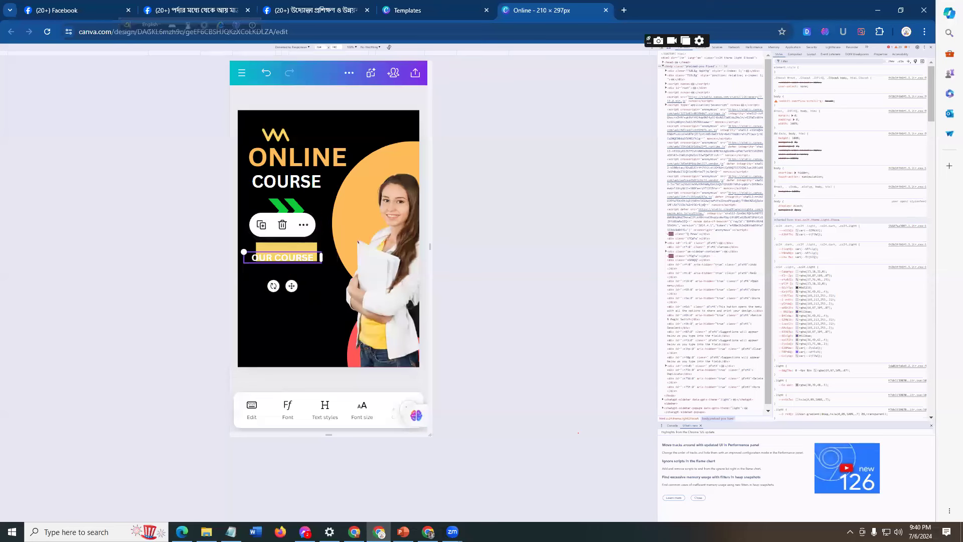
left_click(308, 259)
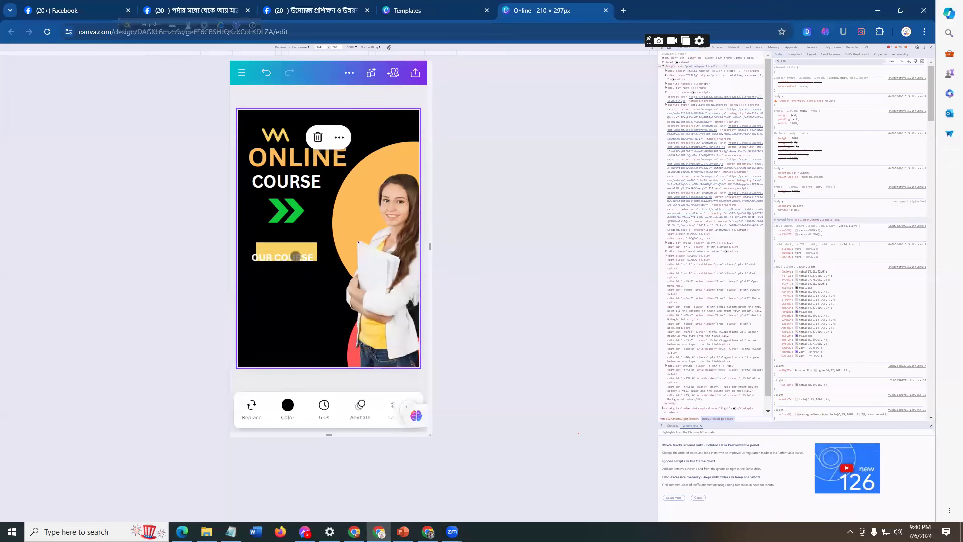
left_click(297, 257)
left_click_drag(298, 253, 303, 251)
left_click(279, 242)
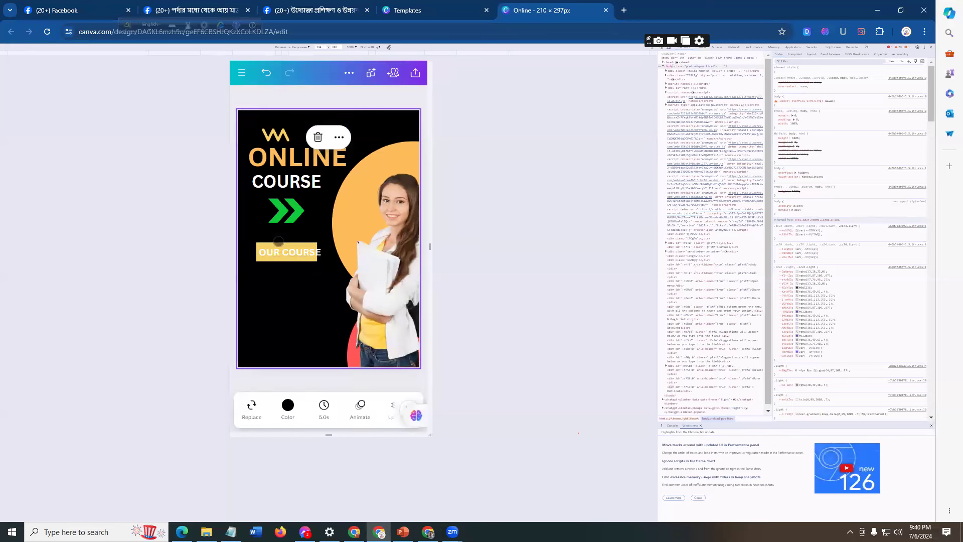
left_click(273, 246)
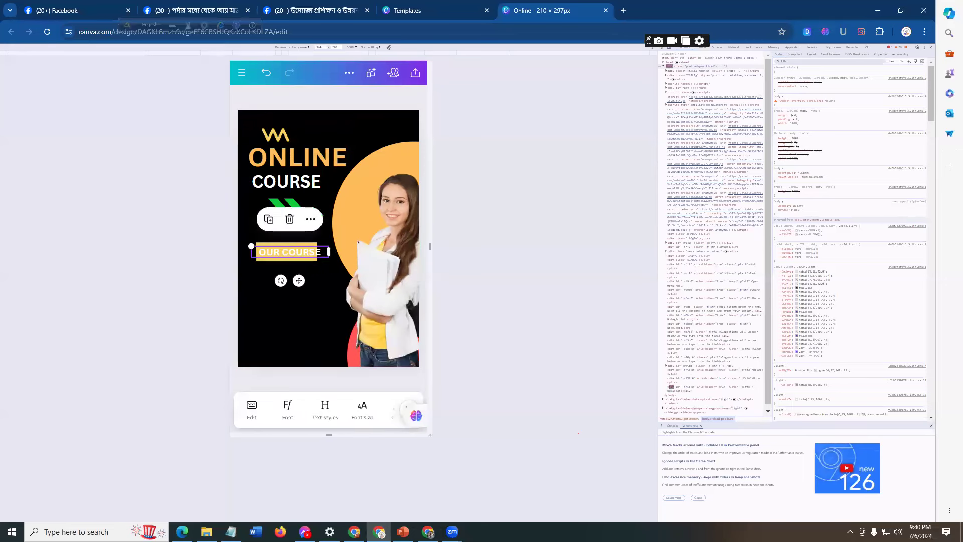
left_click(295, 272)
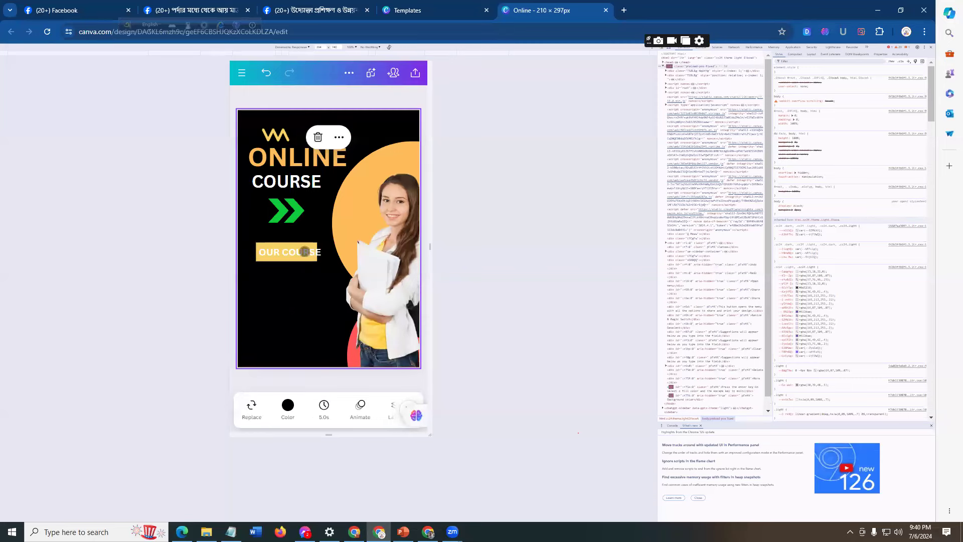
- Widen the yellow bar to the width of the "OUR COURSE" text and centre the text on it
left_click(299, 254)
left_click_drag(298, 253, 325, 244)
left_click(315, 245)
left_click(312, 282)
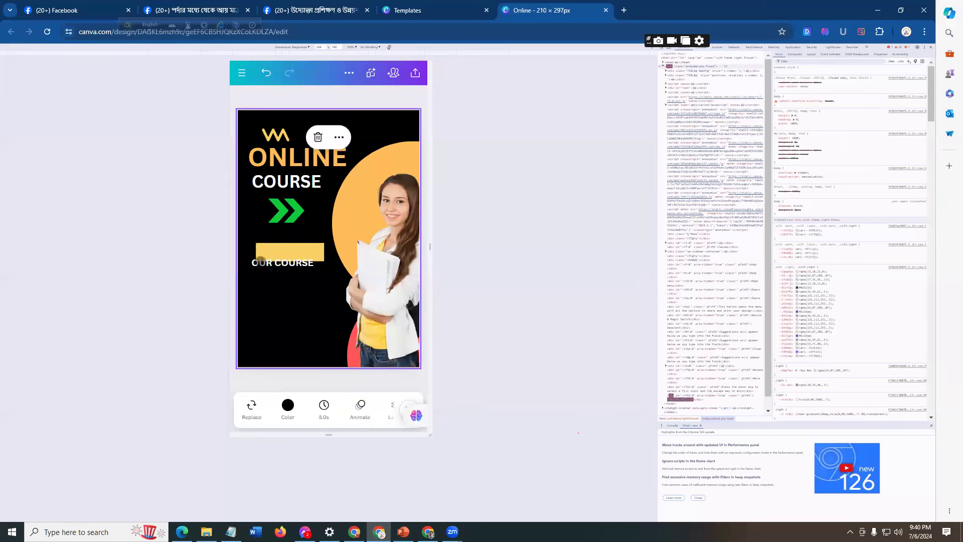
left_click(274, 262)
left_click_drag(285, 261, 291, 252)
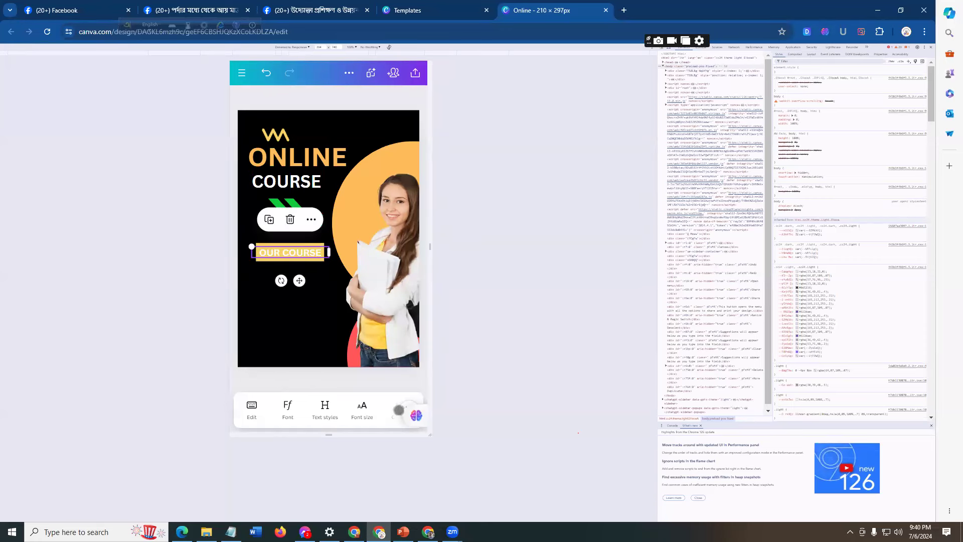
- Set the "OUR COURSE" text color to black and deselect it
left_click_drag(346, 409, 295, 409)
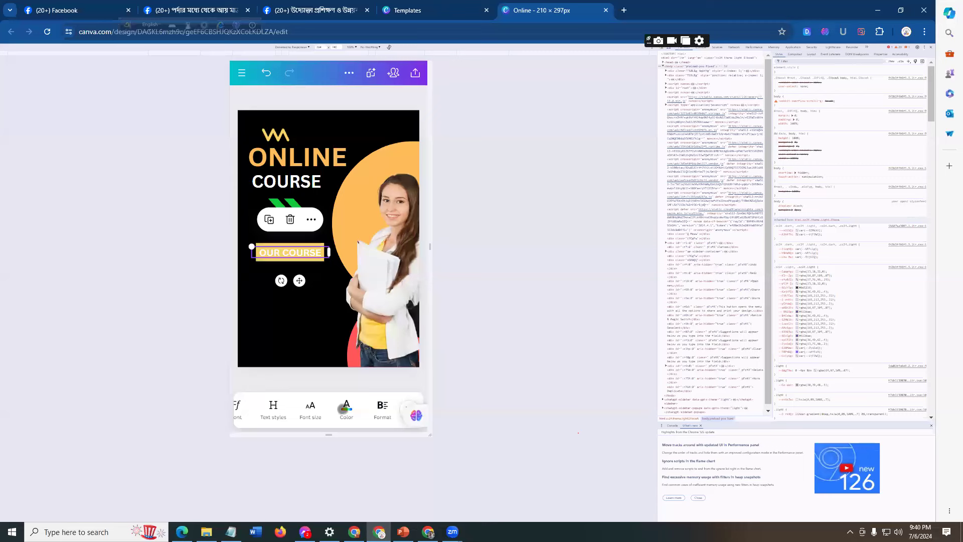
left_click(332, 284)
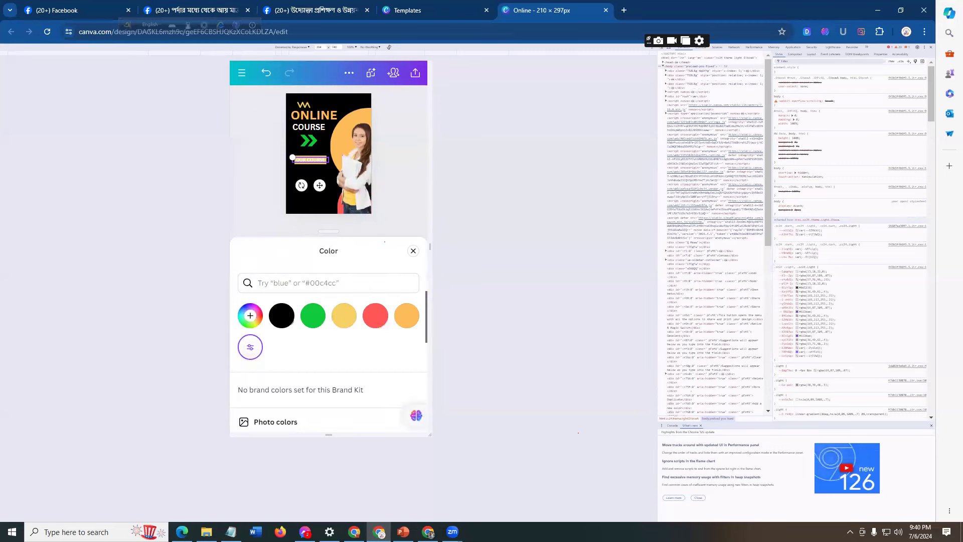
left_click(282, 314)
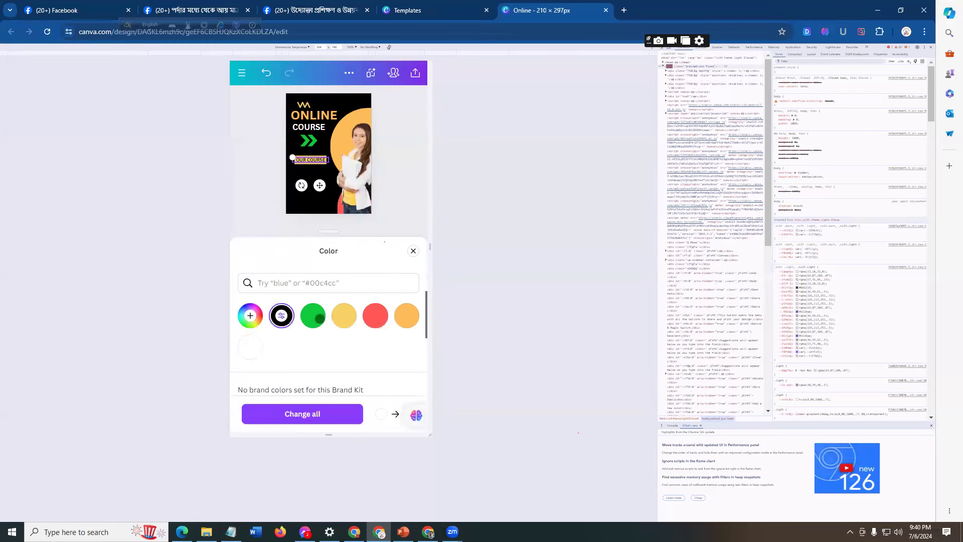
left_click(393, 209)
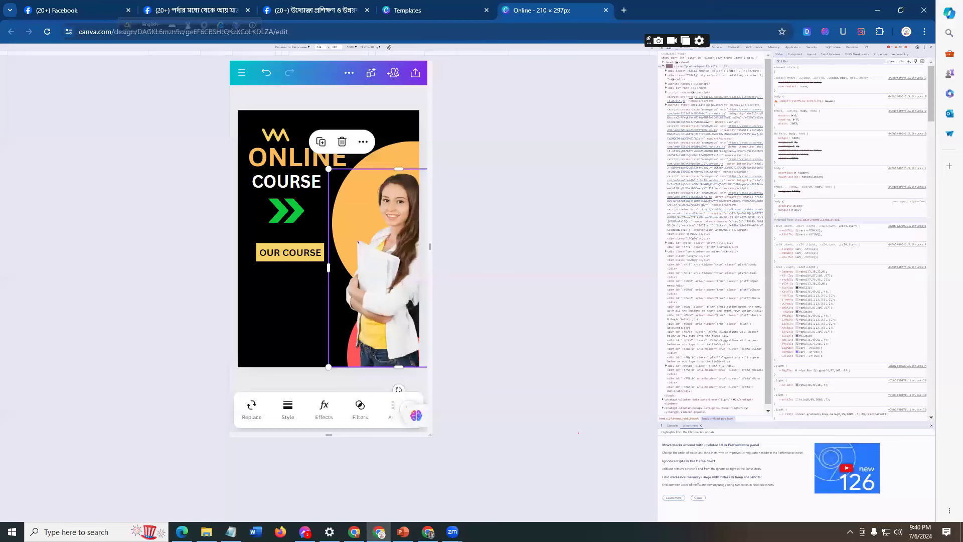
left_click(285, 300)
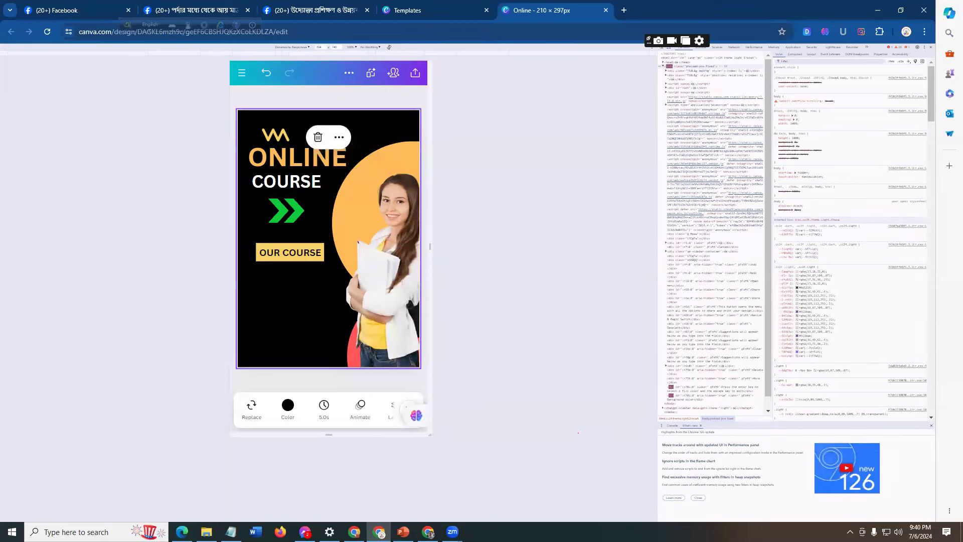
- Check the reference flyer in PowerPoint, return to Canva, and place a duplicate of the green chevron arrow below the "OUR COURSE" label
left_click(403, 531)
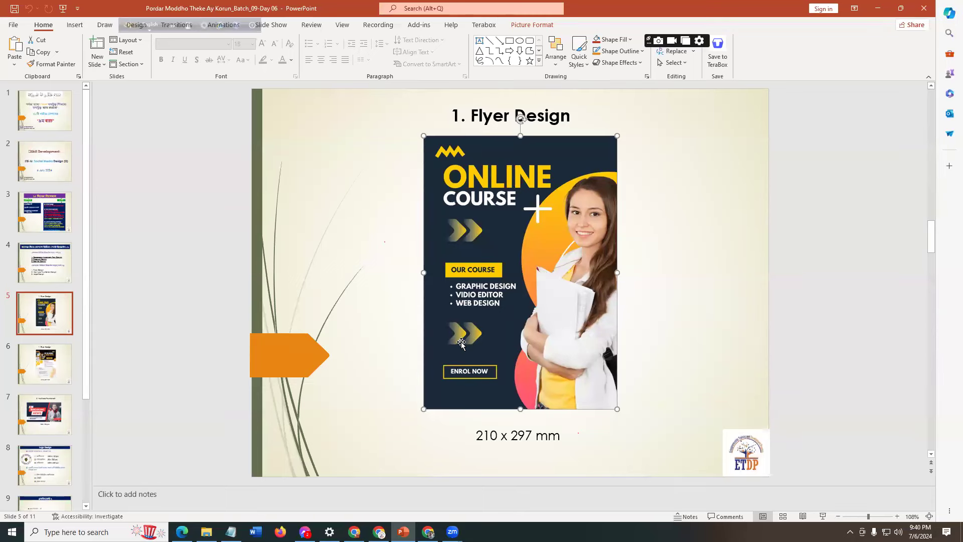
left_click(380, 531)
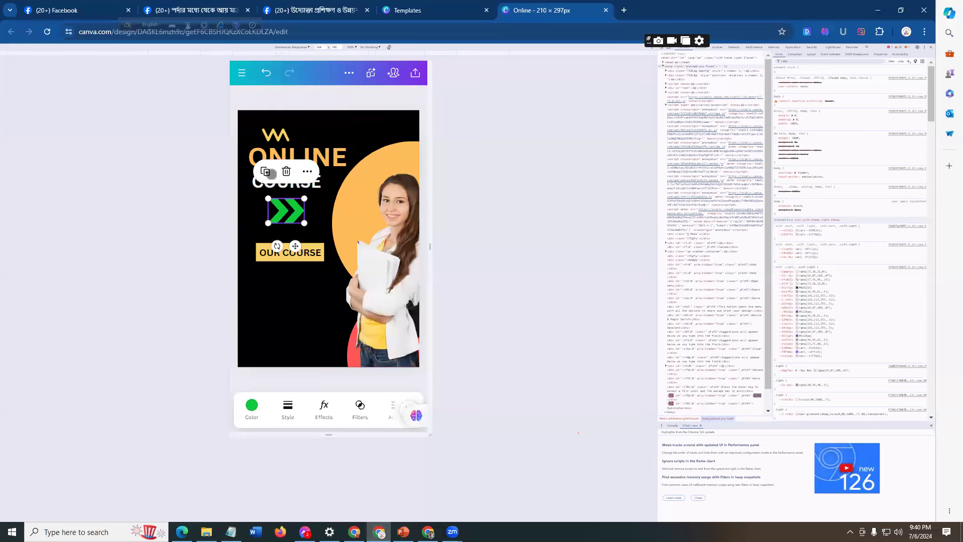
left_click(266, 171)
left_click_drag(300, 224, 291, 290)
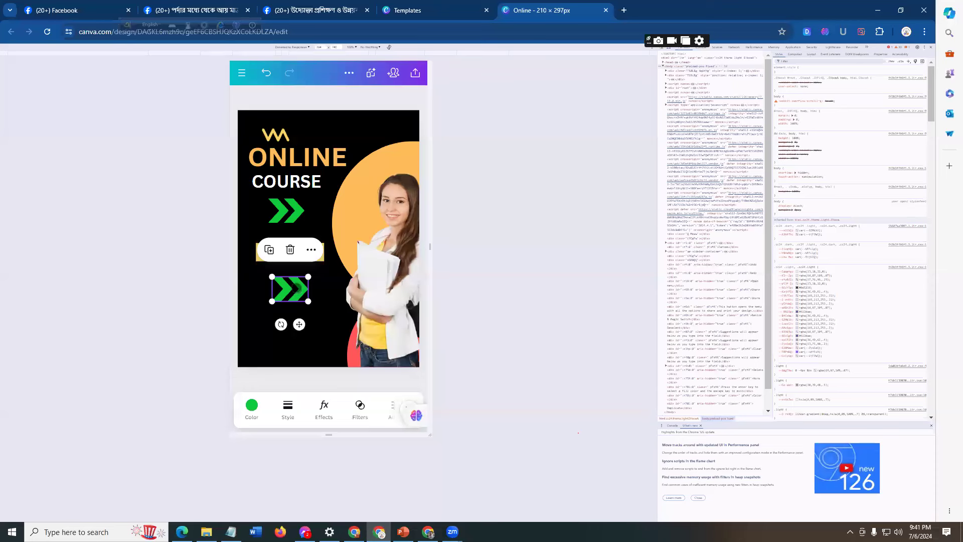
left_click(322, 312)
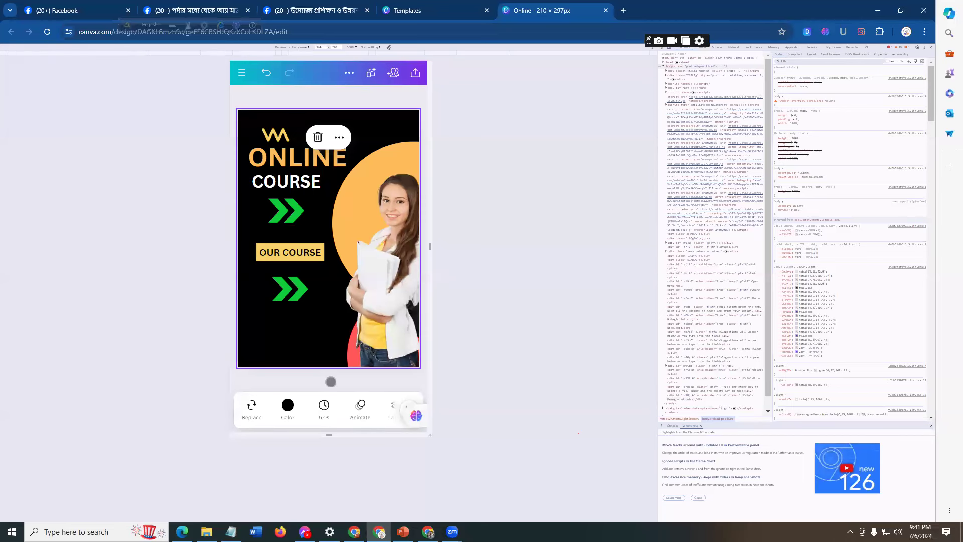
left_click(343, 379)
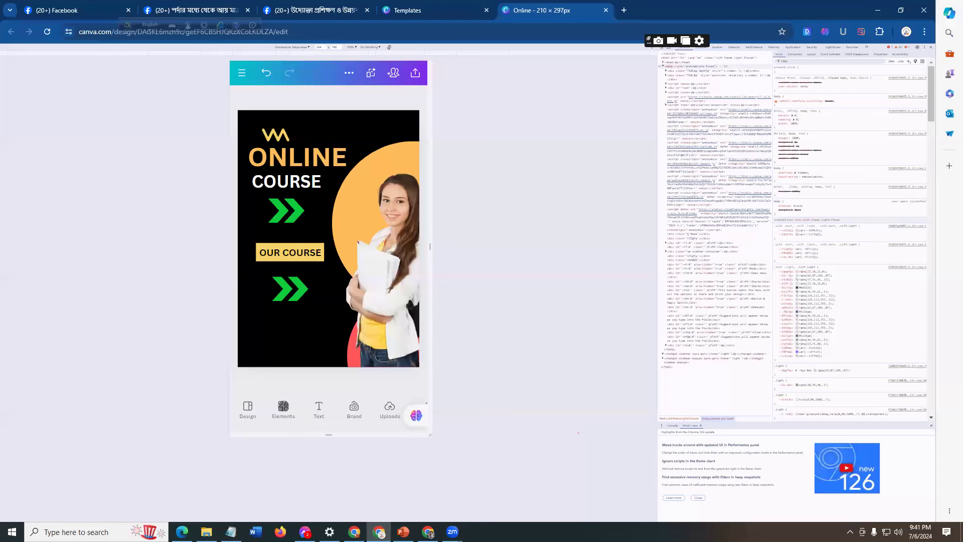
- Add a square shape, move it below the lower chevron arrow, and flatten it into a thin horizontal bar
left_click(283, 406)
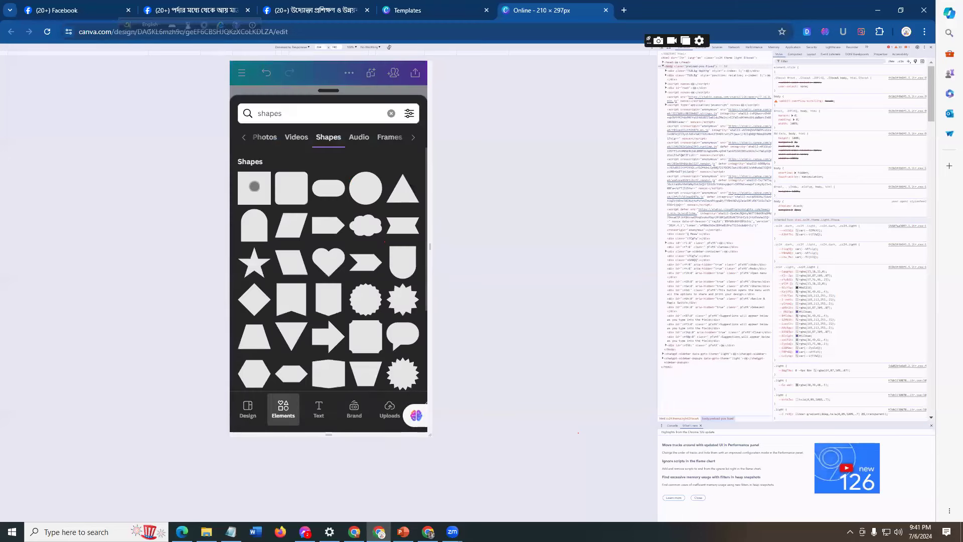
left_click(256, 201)
left_click_drag(347, 142, 319, 345)
left_click(332, 241)
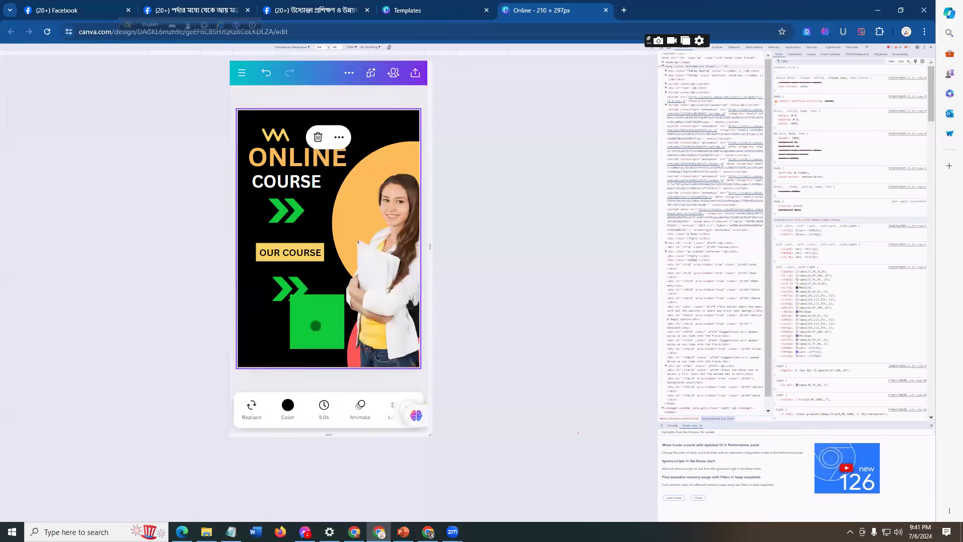
left_click(315, 324)
left_click_drag(319, 296, 329, 325)
left_click(317, 298)
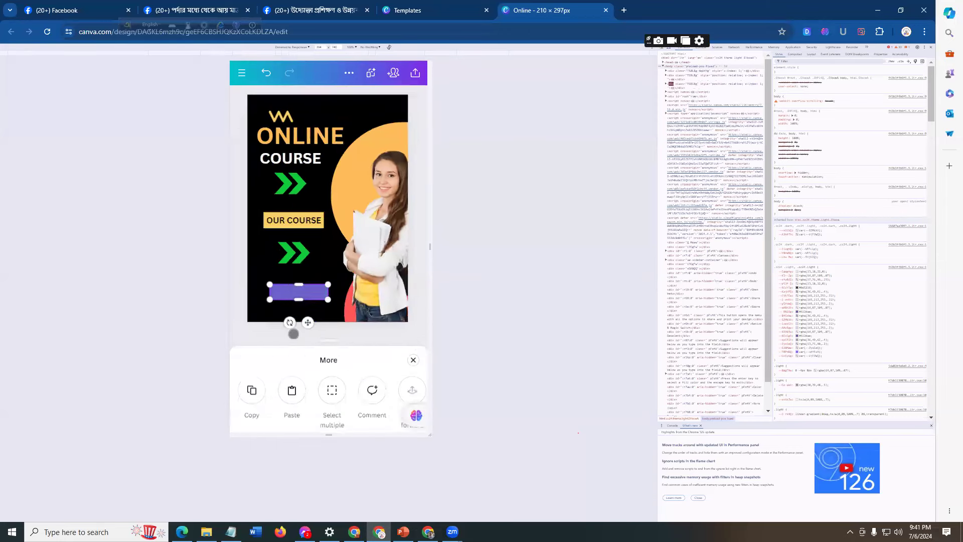
- Shift the green bar slightly to line up with the yellow "OUR COURSE" bar and close its additional options
left_click(297, 300)
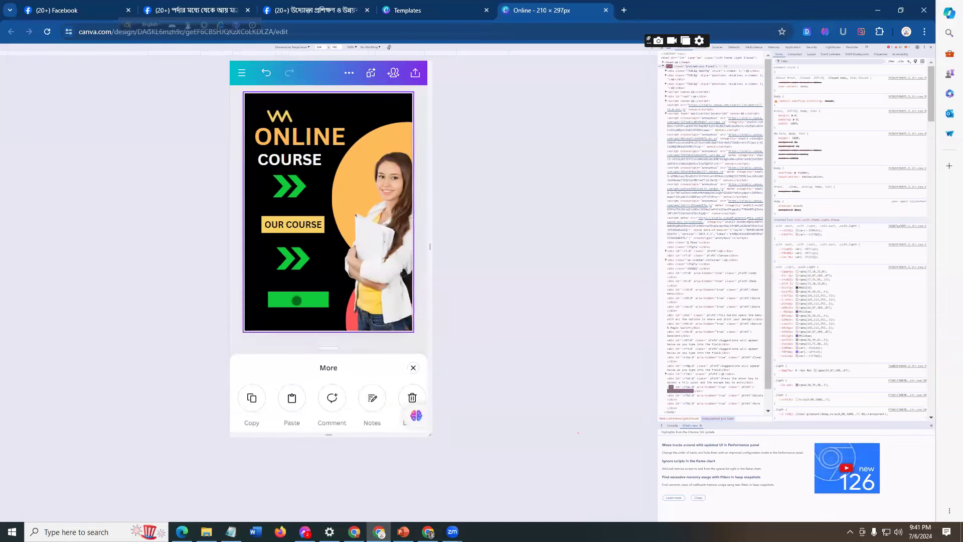
left_click(294, 300)
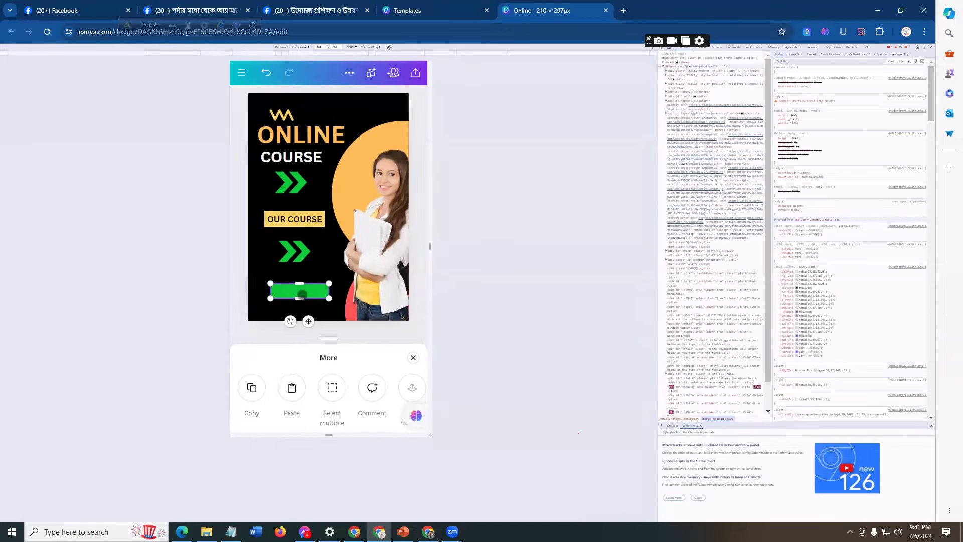
left_click(299, 297)
left_click_drag(311, 292, 305, 294)
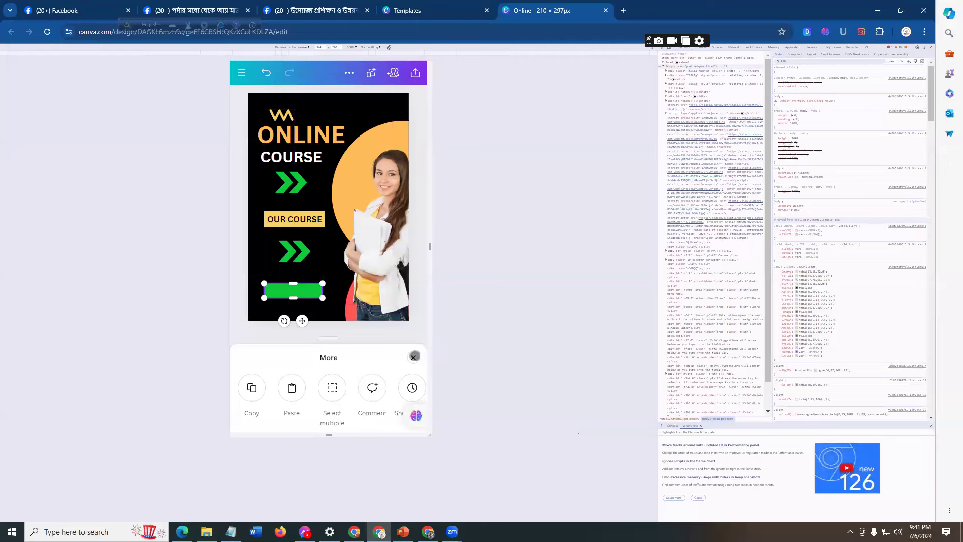
left_click(414, 357)
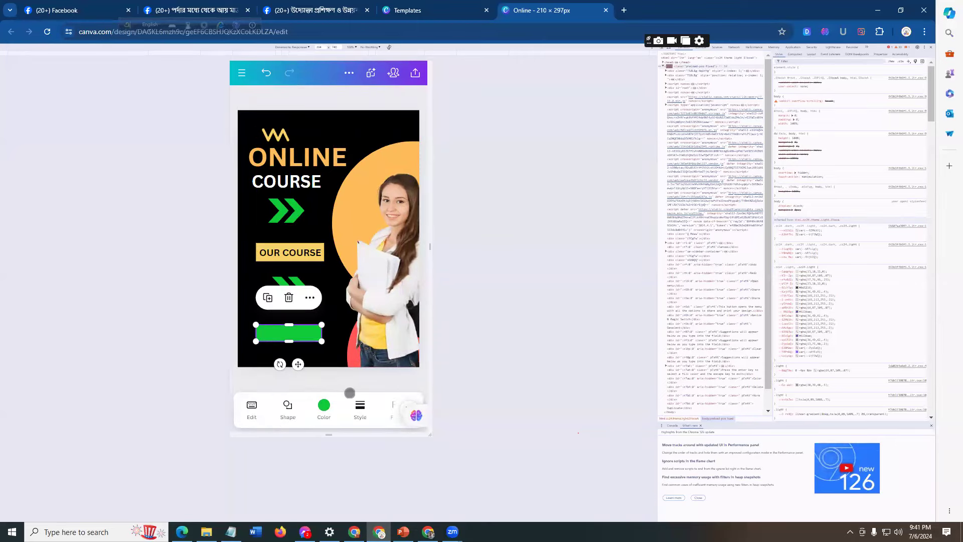
- Check the reference flyer in PowerPoint, return to Canva, and move a duplicate of the "OUR COURSE" text over the green bar
left_click(403, 532)
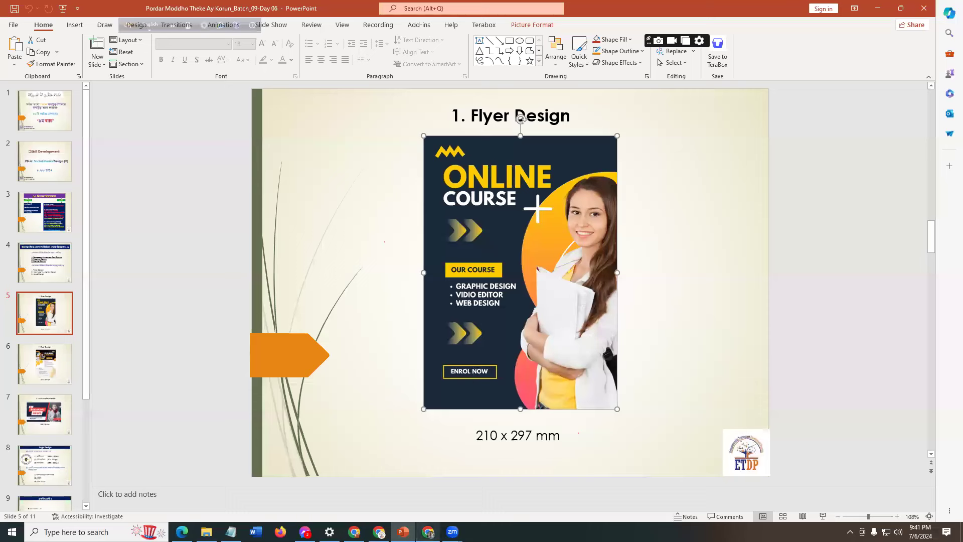
mouse_move(428, 532)
left_click(380, 529)
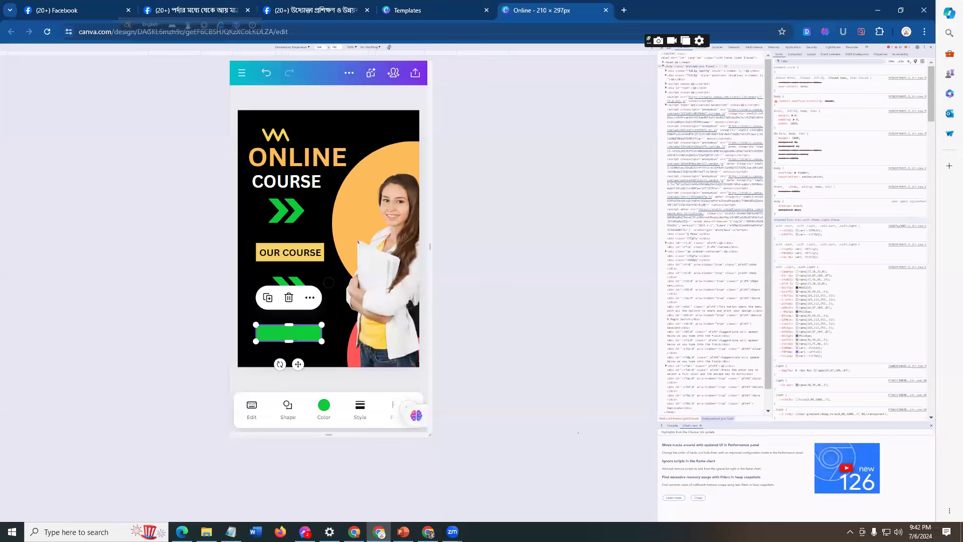
left_click(284, 249)
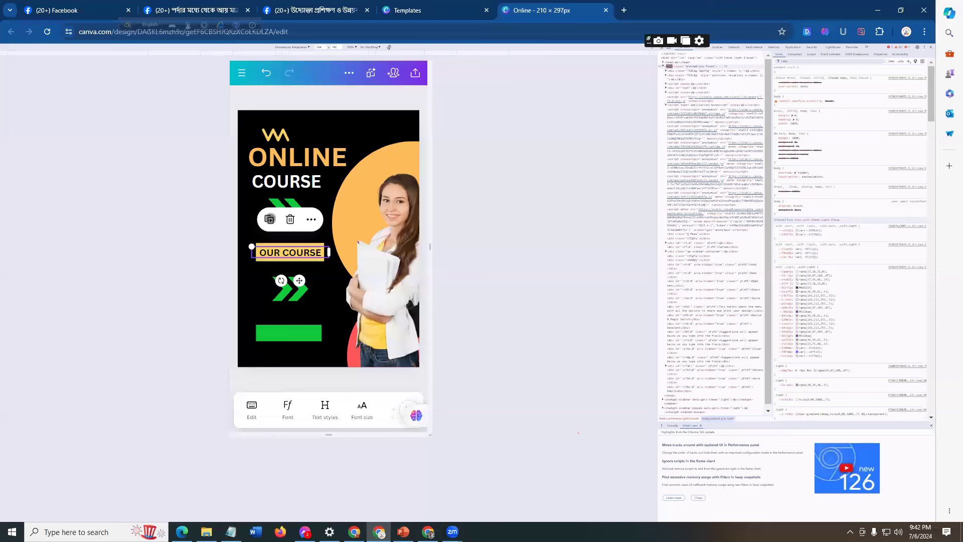
left_click(269, 219)
left_click_drag(295, 263, 282, 338)
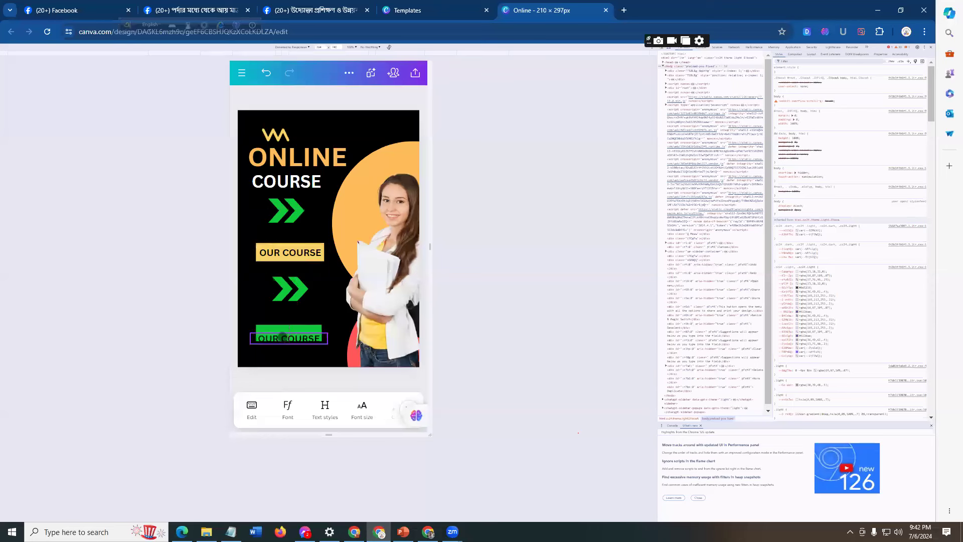
- Replace the duplicated "OUR COURSE" text on the green bar with "ENROL NOW" and nudge it into place over the bar
left_click(291, 331)
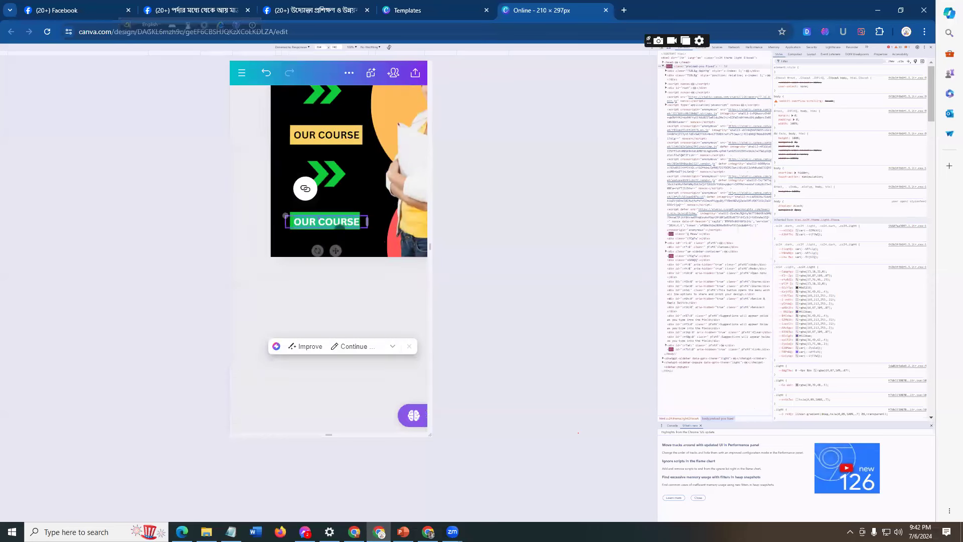
type("ROL")
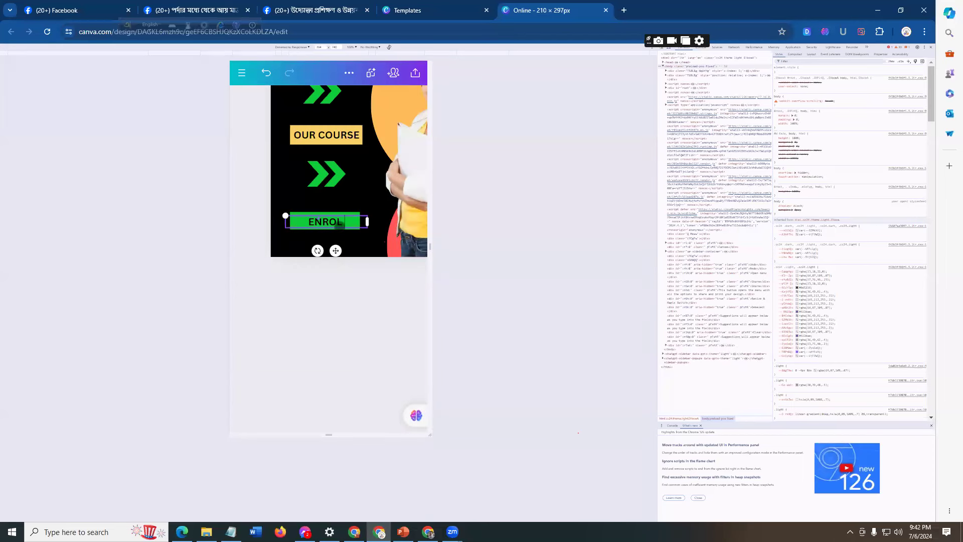
type(" NOW")
left_click(470, 199)
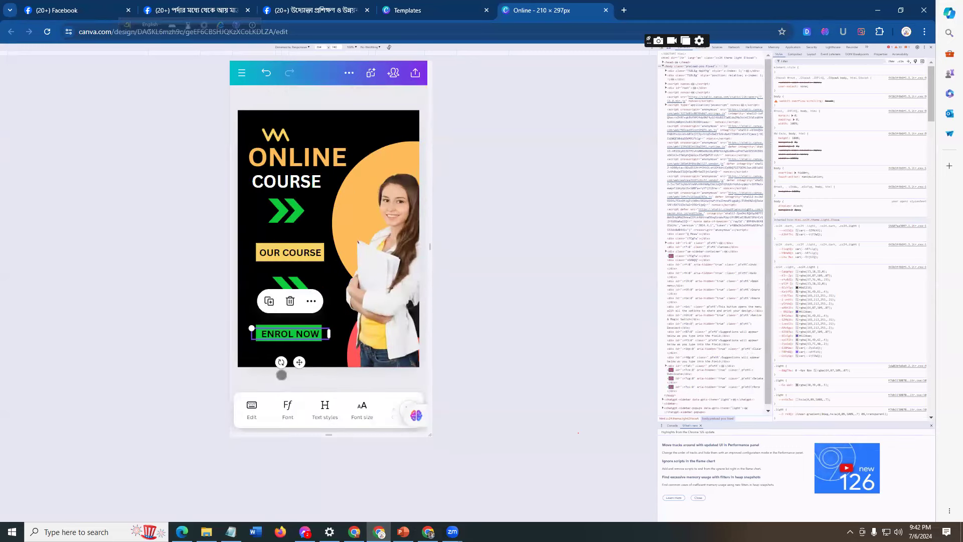
left_click(334, 319)
left_click(301, 332)
mouse_move(300, 335)
left_mouse_down()
mouse_move(299, 348)
mouse_move(309, 338)
left_mouse_up()
- Give the green bar behind the "ENROL NOW" text a solid border with a weight of 2
left_click(313, 336)
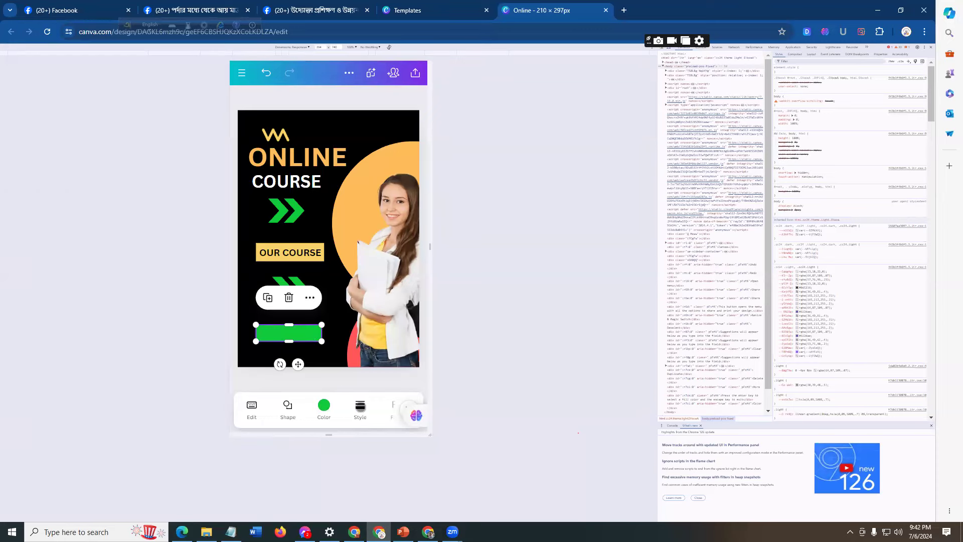
left_click(362, 406)
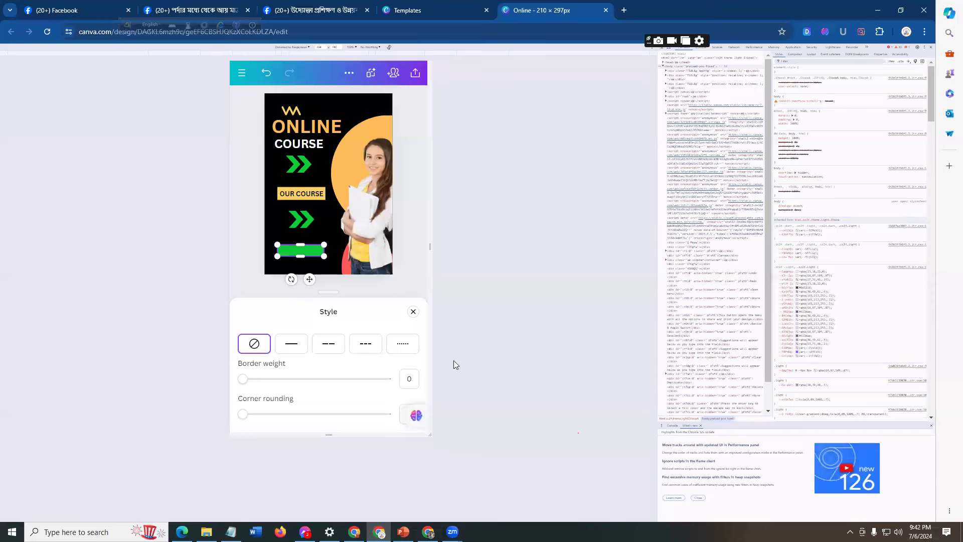
left_click(413, 311)
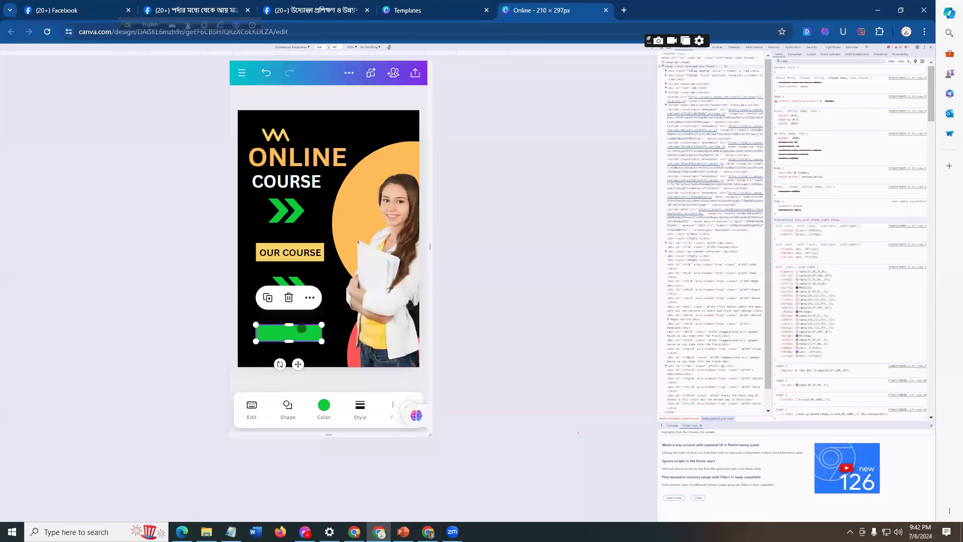
left_click(360, 407)
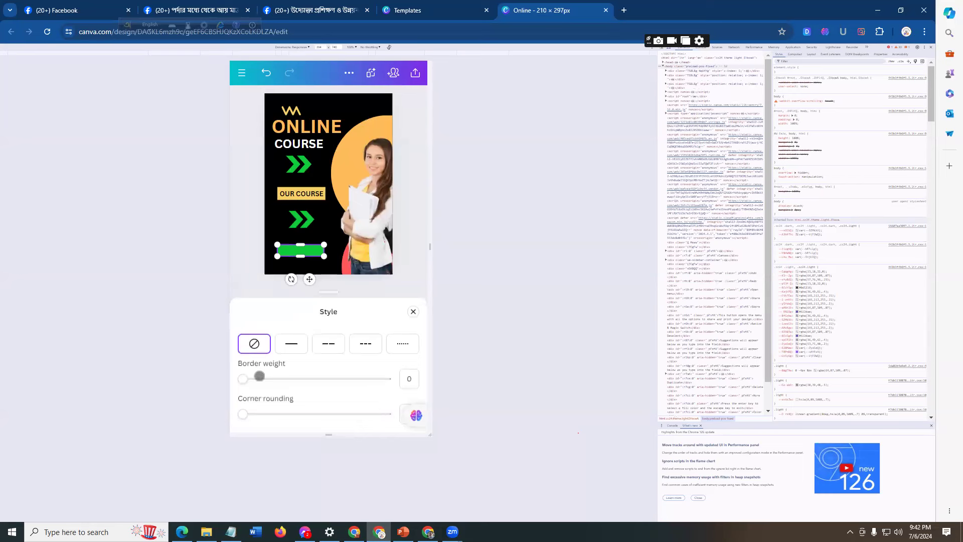
left_click(409, 379)
type("2")
left_click(406, 283)
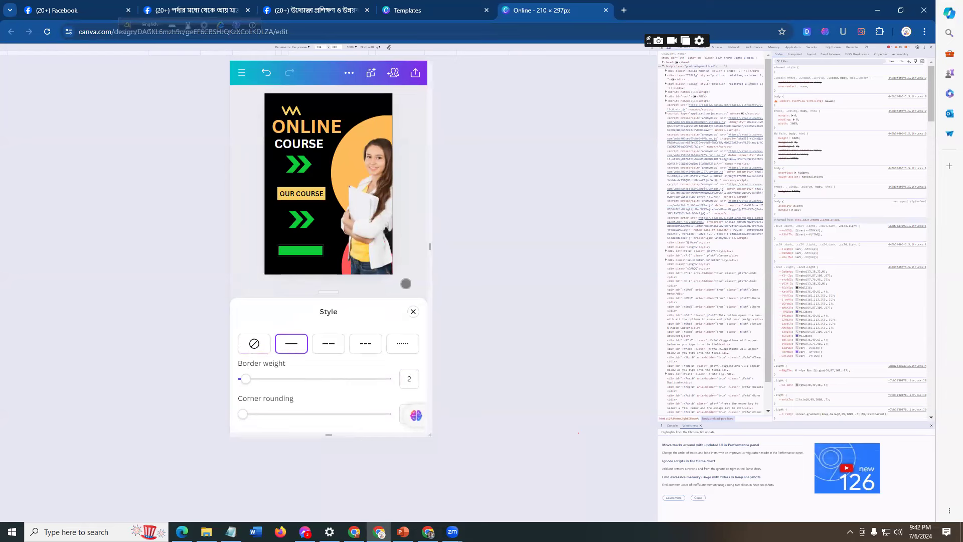
left_click(316, 250)
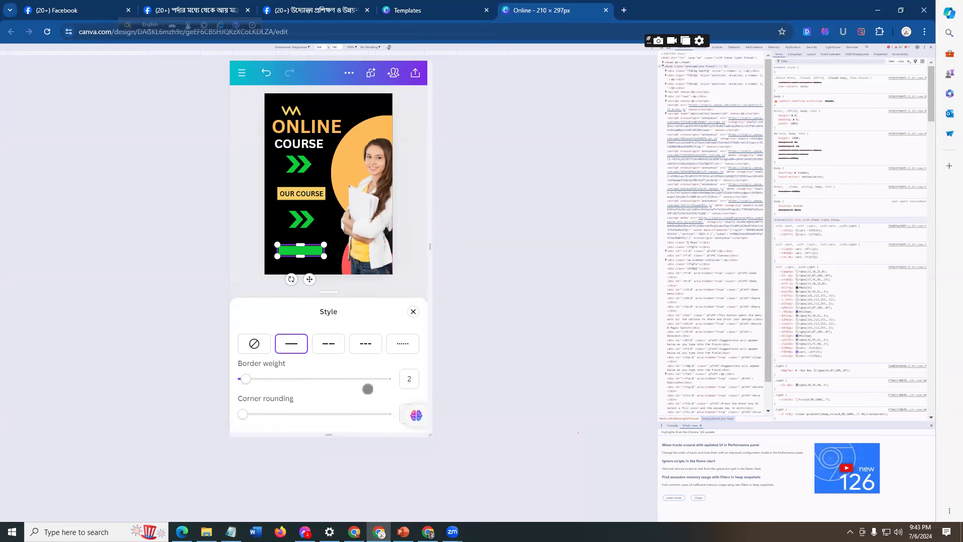
left_click(412, 311)
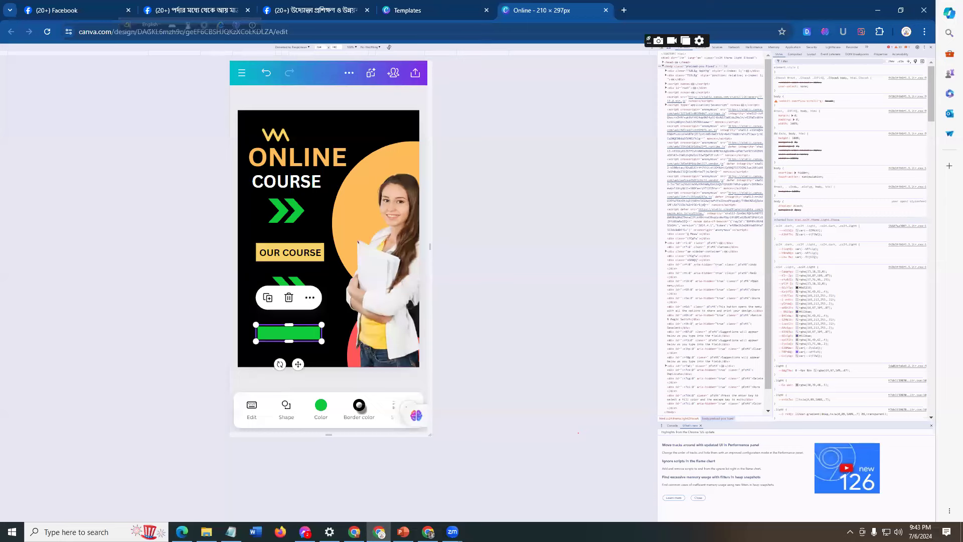
- Set the green bar's border color to the yellow already used in the design
left_click(359, 405)
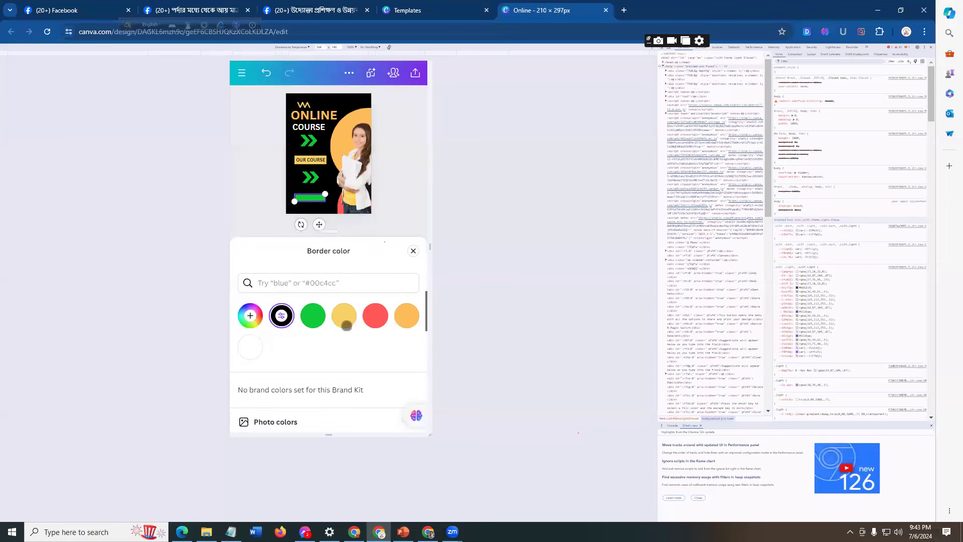
left_click(344, 316)
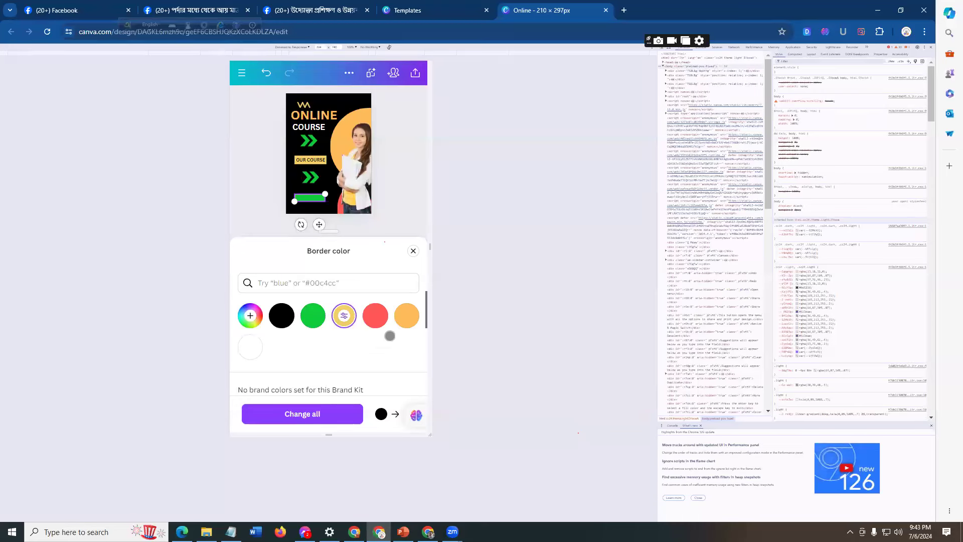
left_click(406, 317)
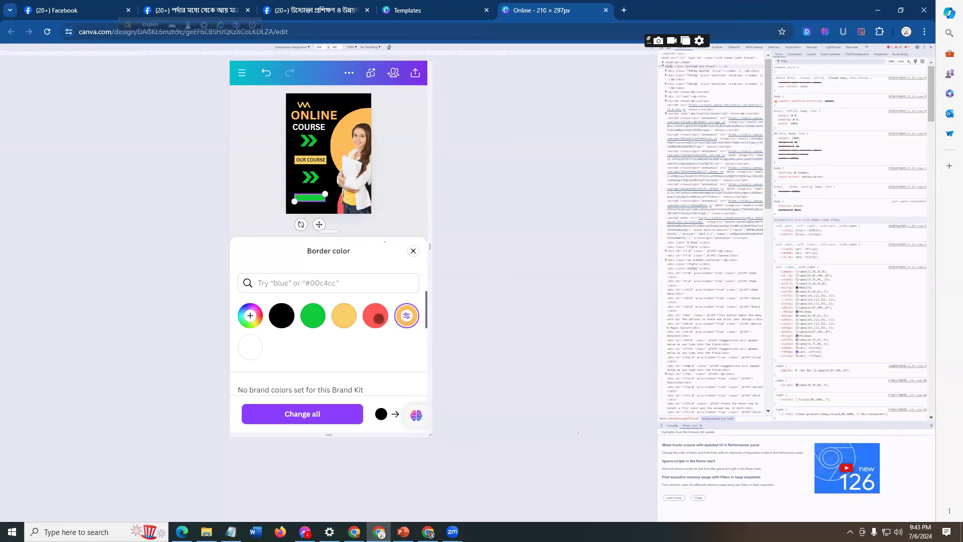
left_click(343, 316)
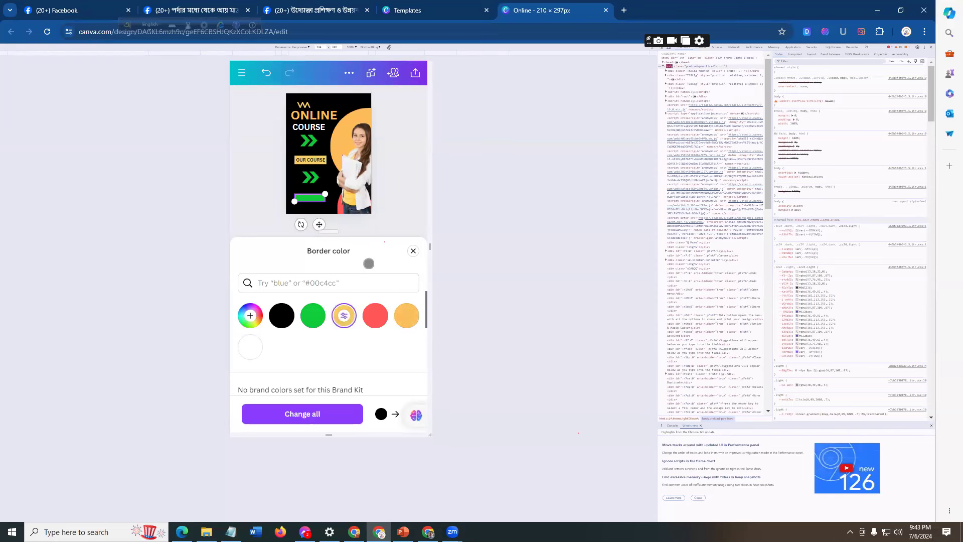
left_click(397, 212)
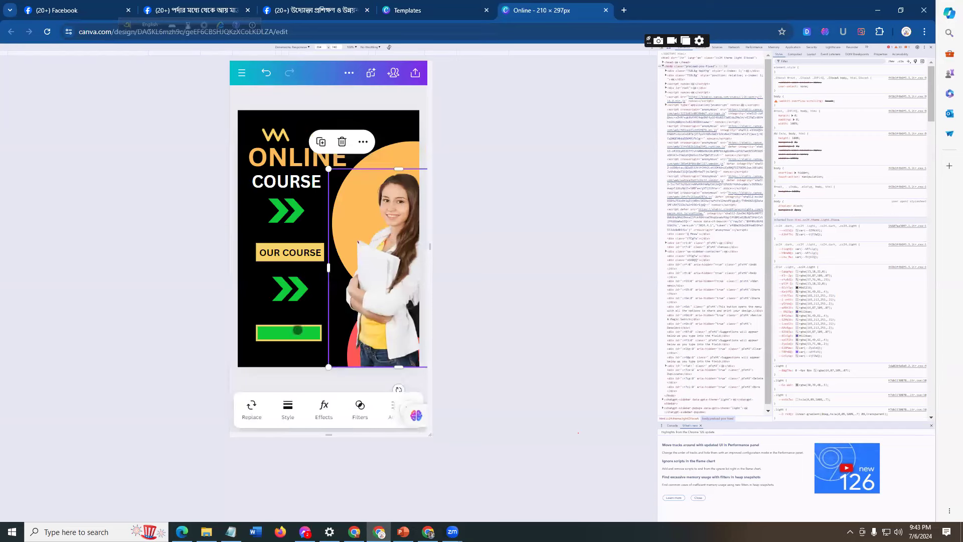
- Change the fill of the yellow-bordered bar to black
left_click(296, 331)
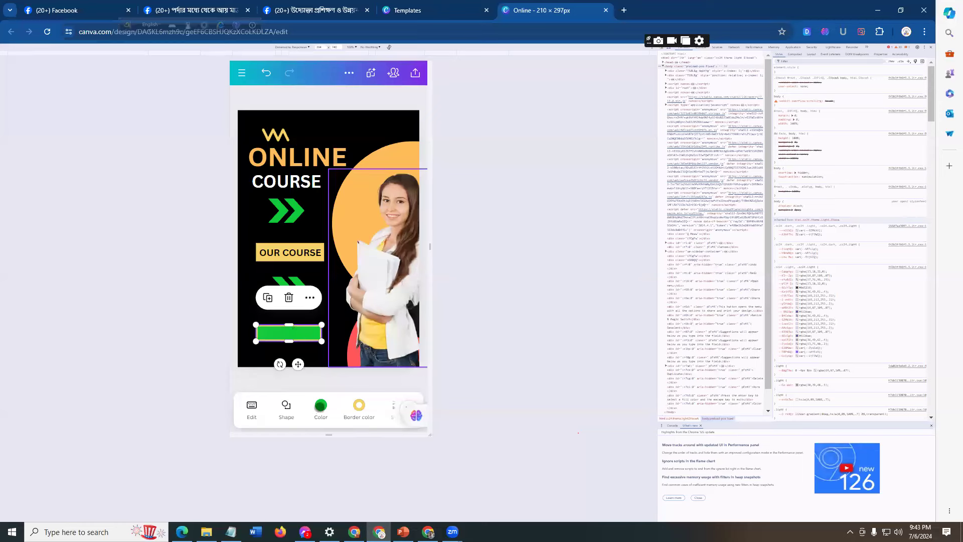
left_click(321, 405)
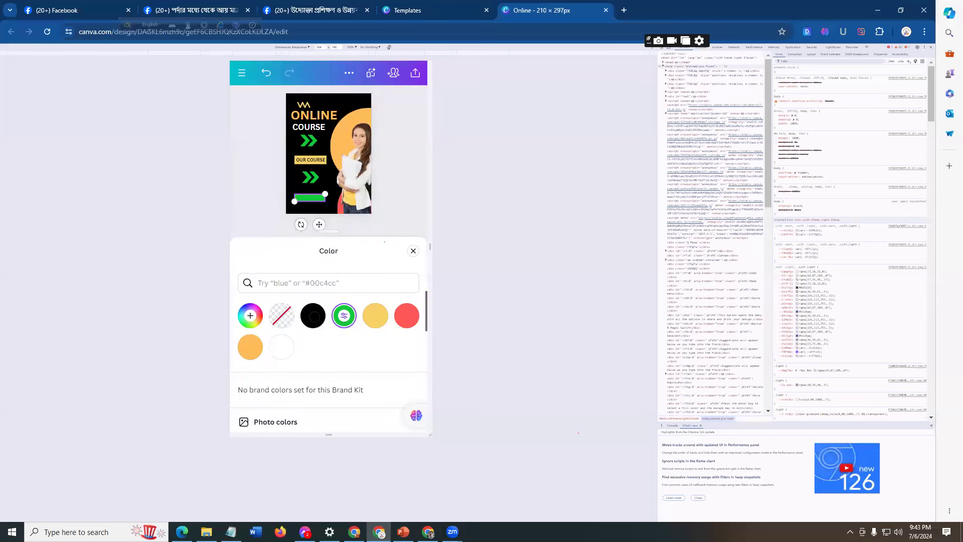
left_click(313, 316)
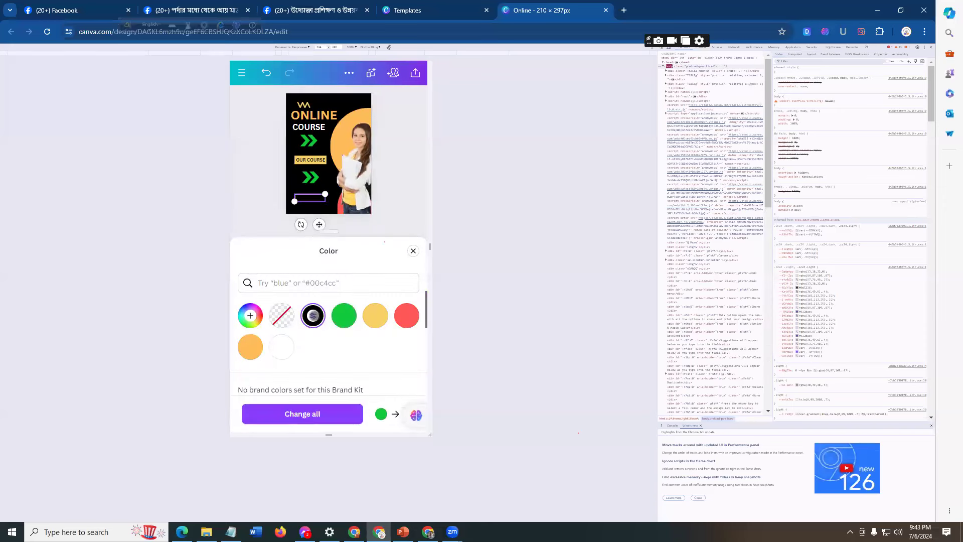
left_click(412, 250)
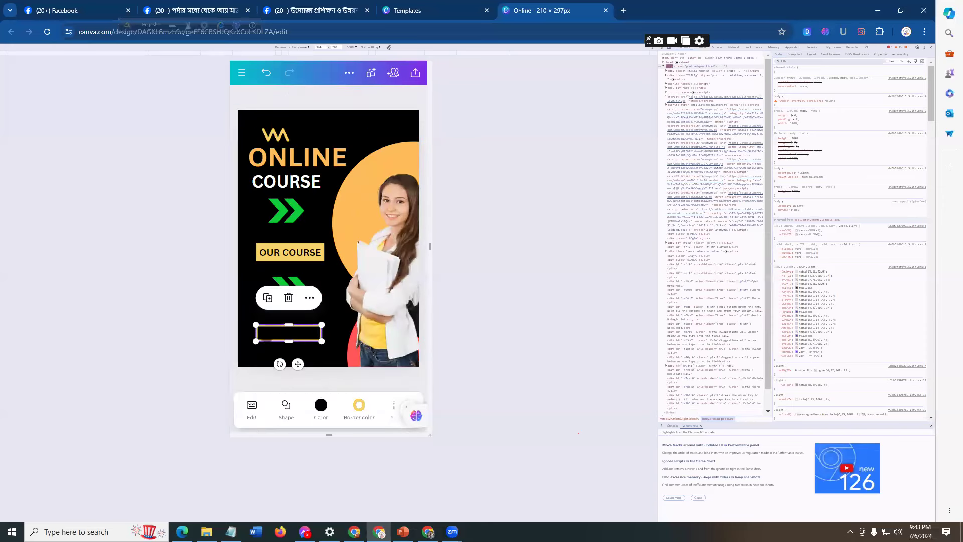
left_click(336, 301)
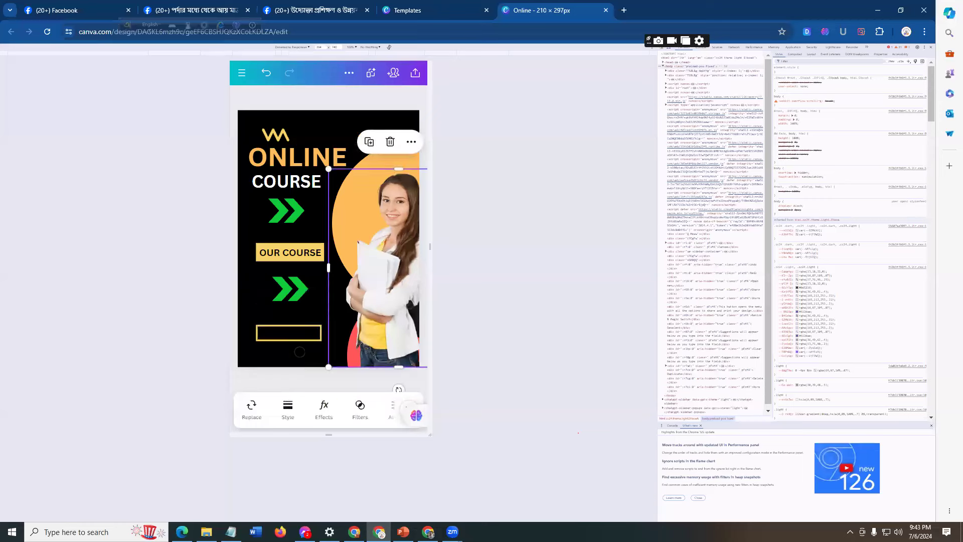
- Select the "ENROL NOW" text inside the bordered bar and change its color to orange
left_click(300, 348)
left_click_drag(304, 346, 304, 333)
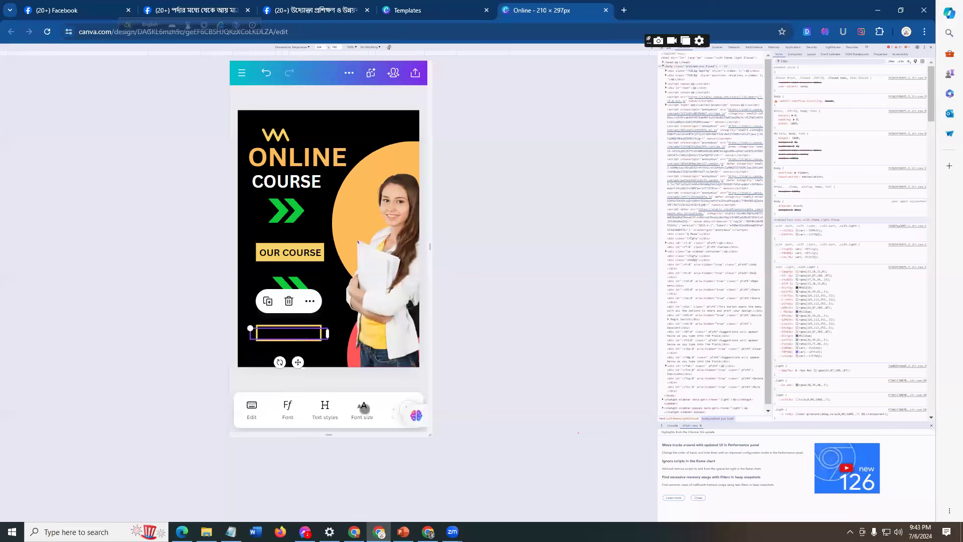
left_click_drag(379, 410, 342, 406)
left_click(356, 404)
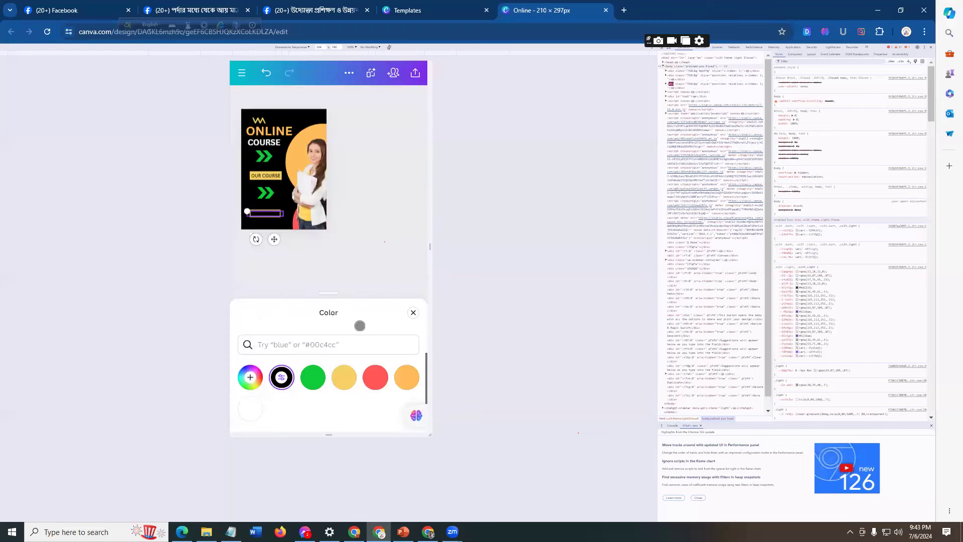
left_click(406, 316)
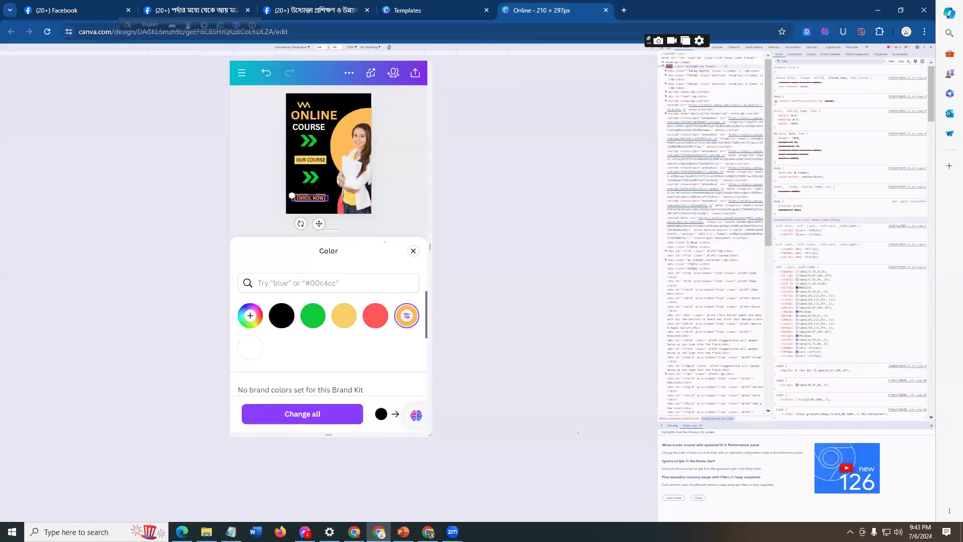
left_click(387, 222)
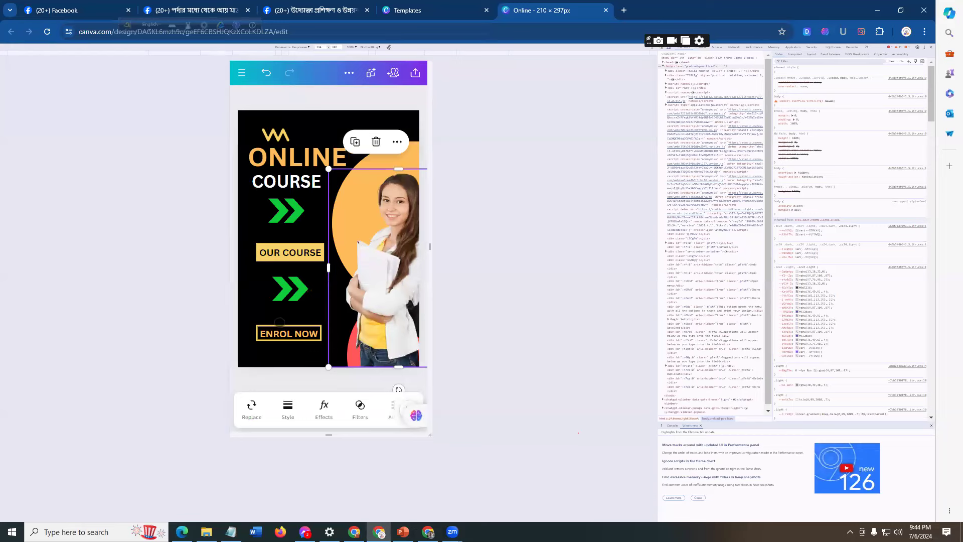
- Check the reference flyer in PowerPoint for missing elements, return to Canva, and clear the page selection
left_click(308, 111)
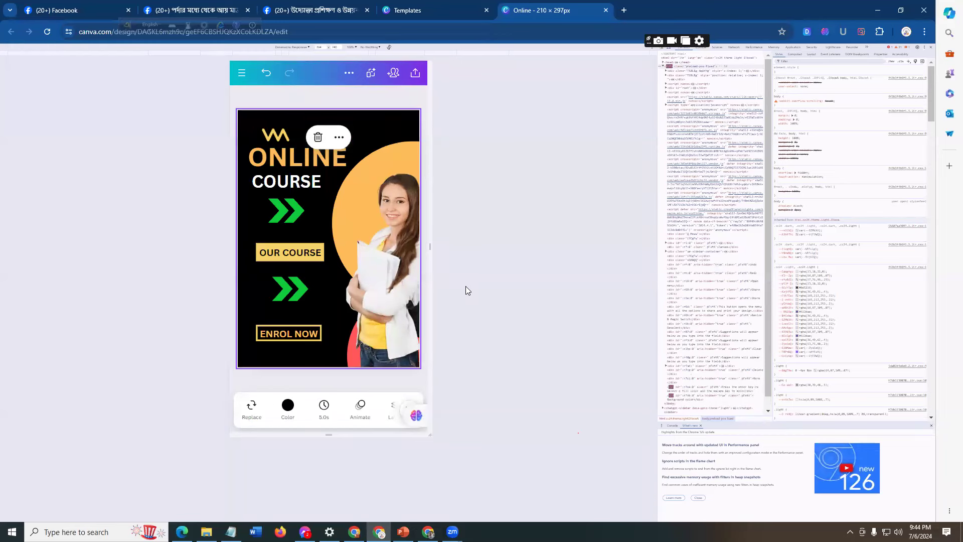
left_click(403, 532)
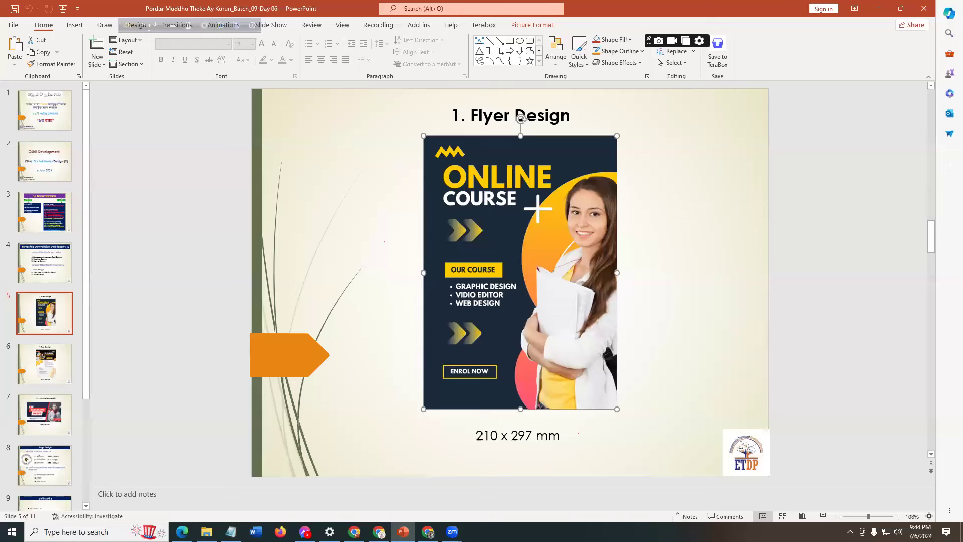
left_click(379, 532)
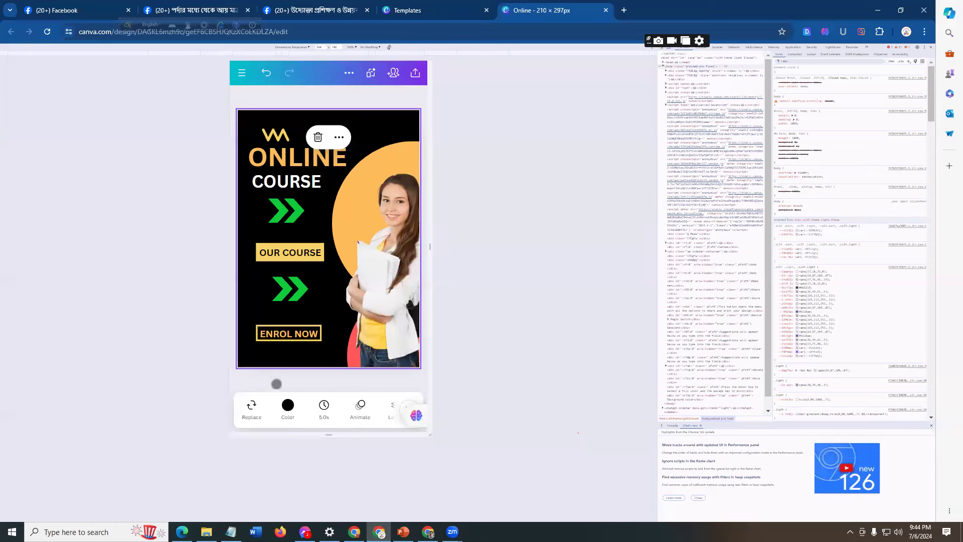
left_click(300, 378)
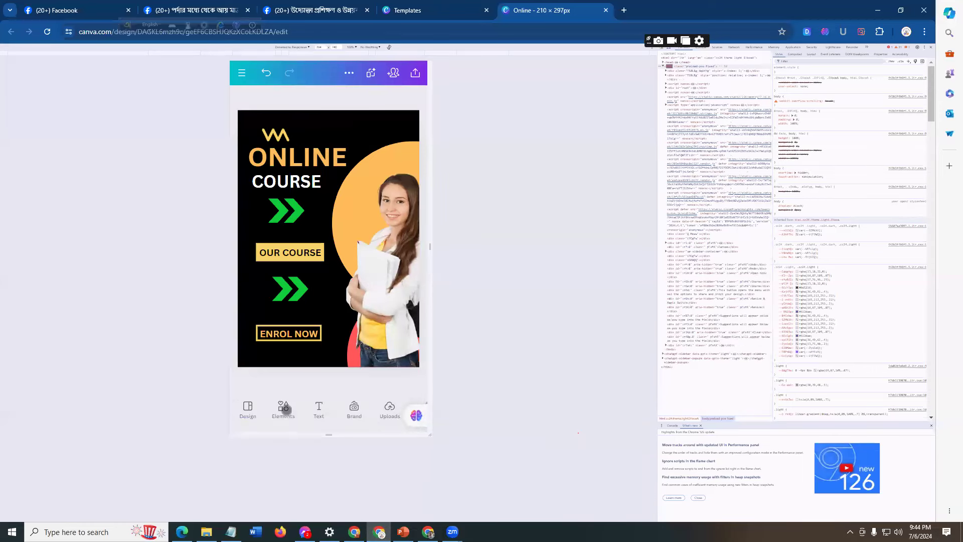
- Search the design elements for "plus sign" in place of the previous "shapes" search
left_click(285, 409)
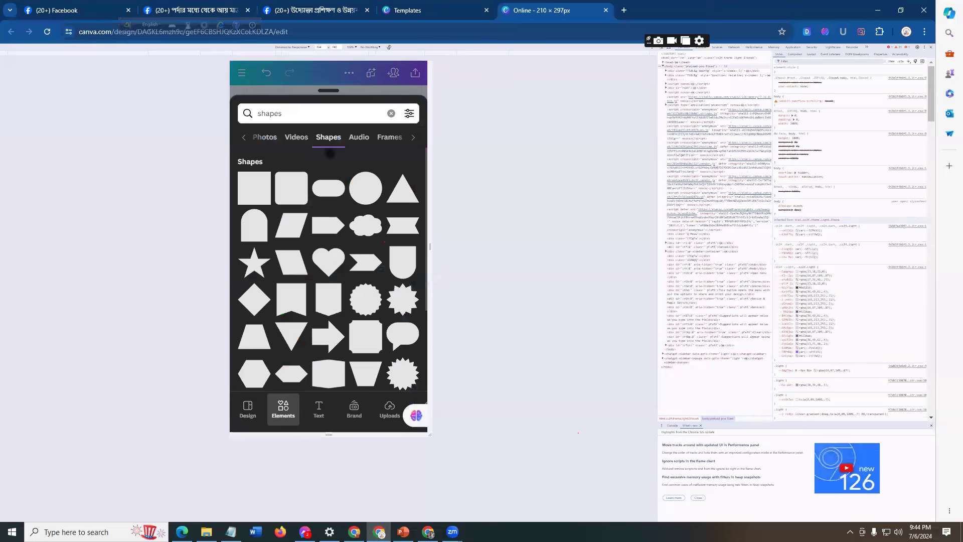
left_click(315, 115)
key("BackSpace")
key("BackSpace")
key("BackSpace")
key("BackSpace")
key("BackSpace")
key("BackSpace")
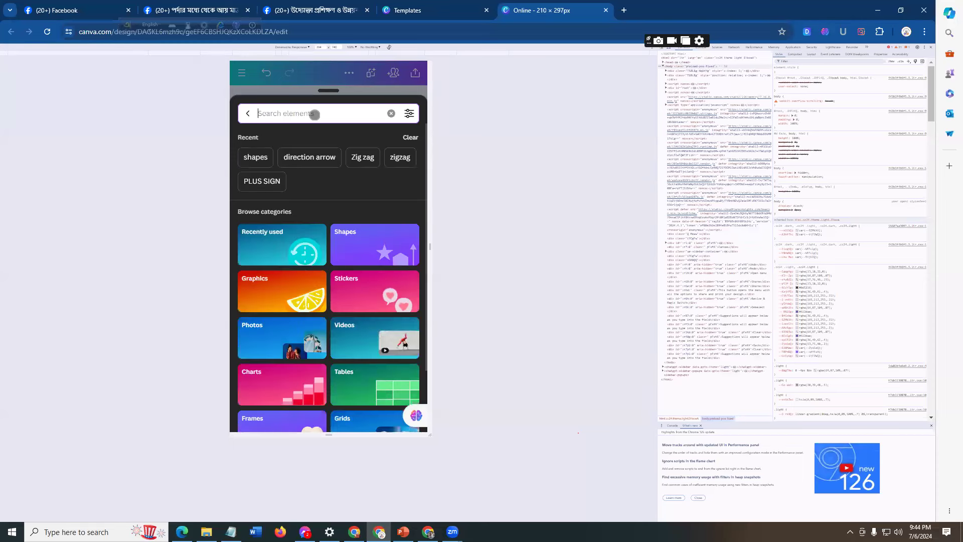
type("plus")
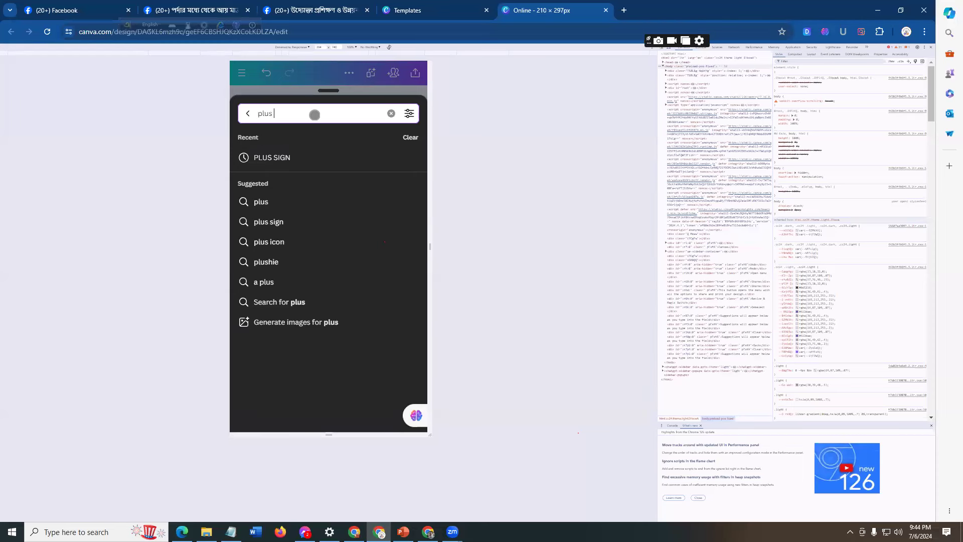
type(" sign")
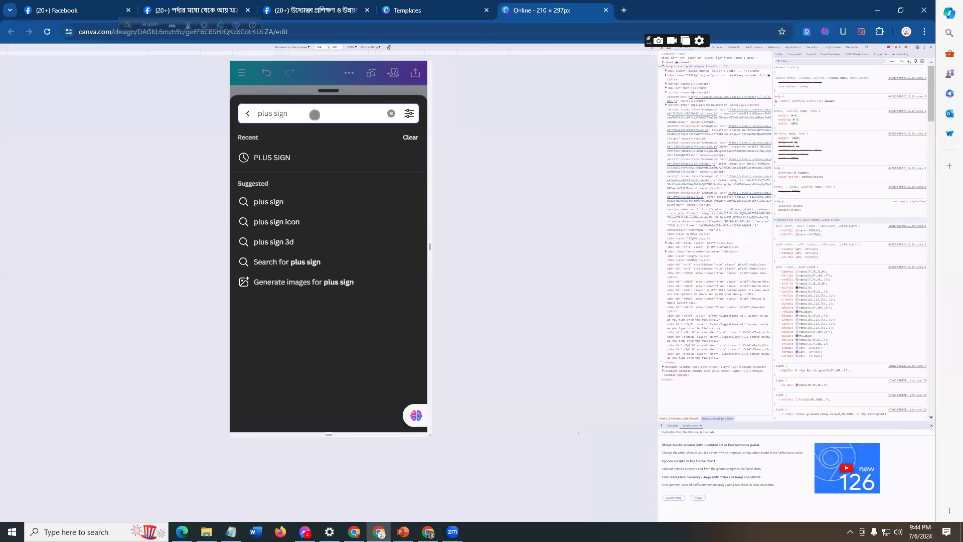
key("Return")
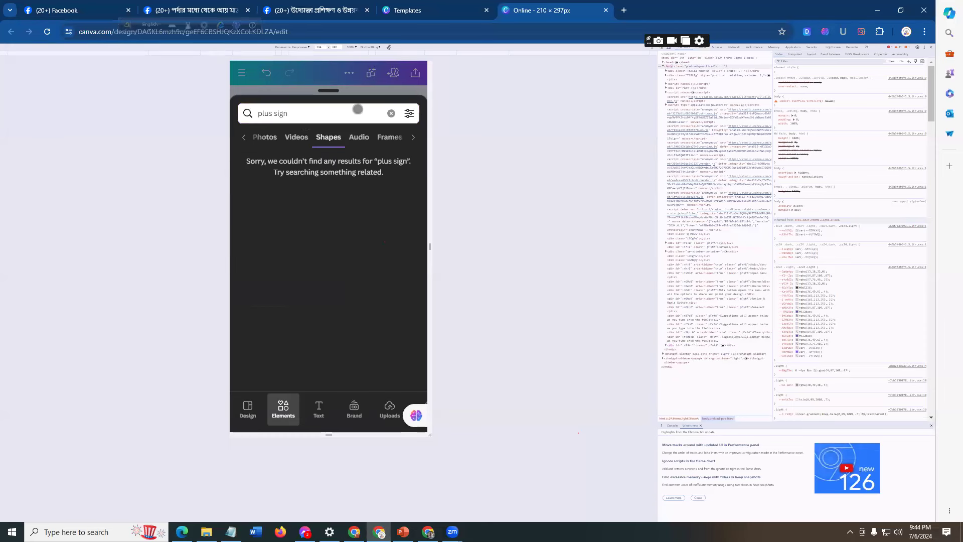
- Repeat the element search using the recent term "PLUS SIGN"
left_click(303, 111)
key("BackSpace")
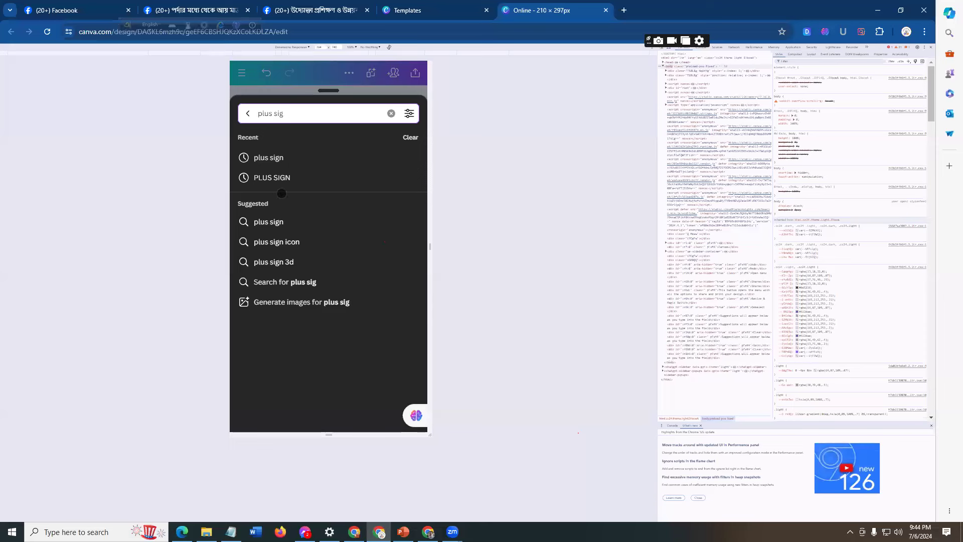
left_click(282, 178)
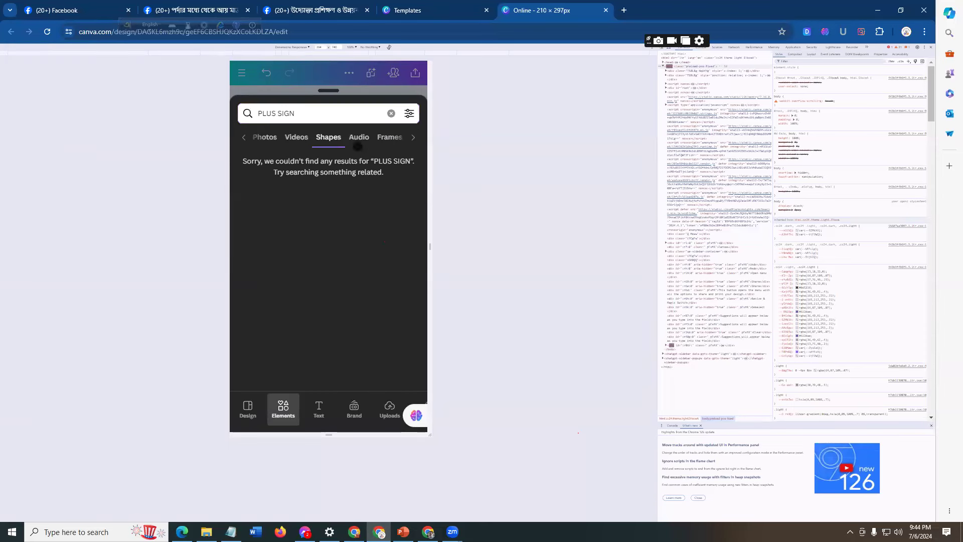
- Limit the "PLUS SIGN" search results to graphics and add the thin rounded plus sign to the flyer
left_click_drag(284, 140, 412, 139)
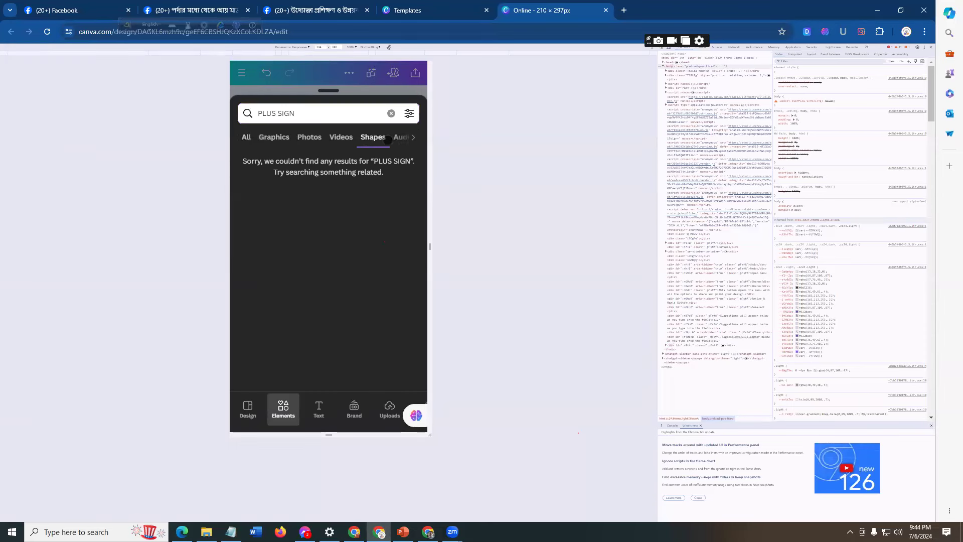
left_click(262, 137)
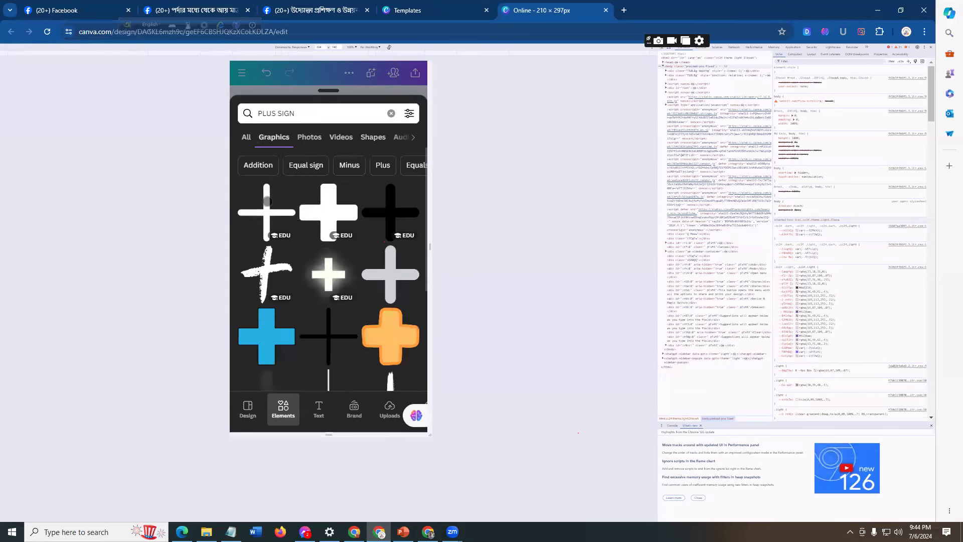
left_click(268, 207)
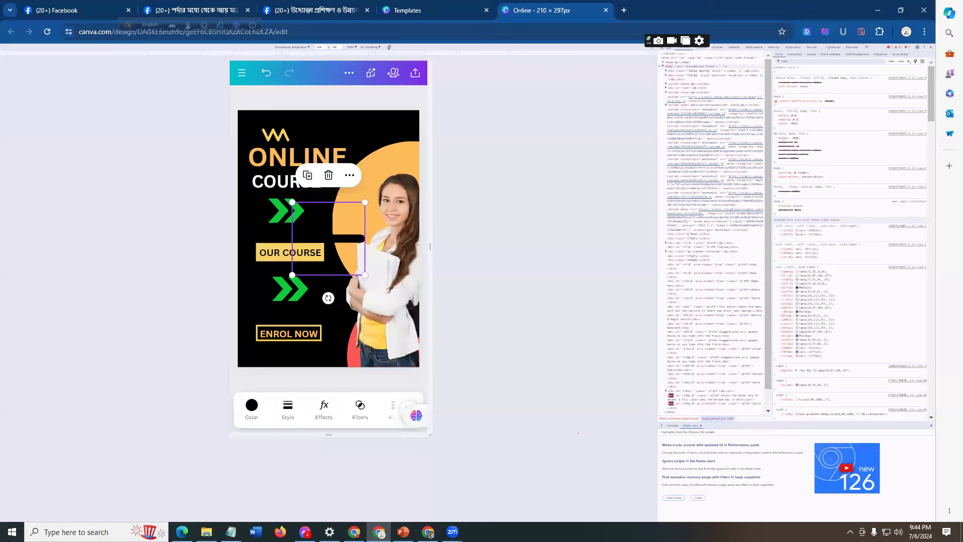
- Check the plus sign in the PowerPoint reference flyer, return to Canva, and change the added plus sign's color to white
left_click(404, 532)
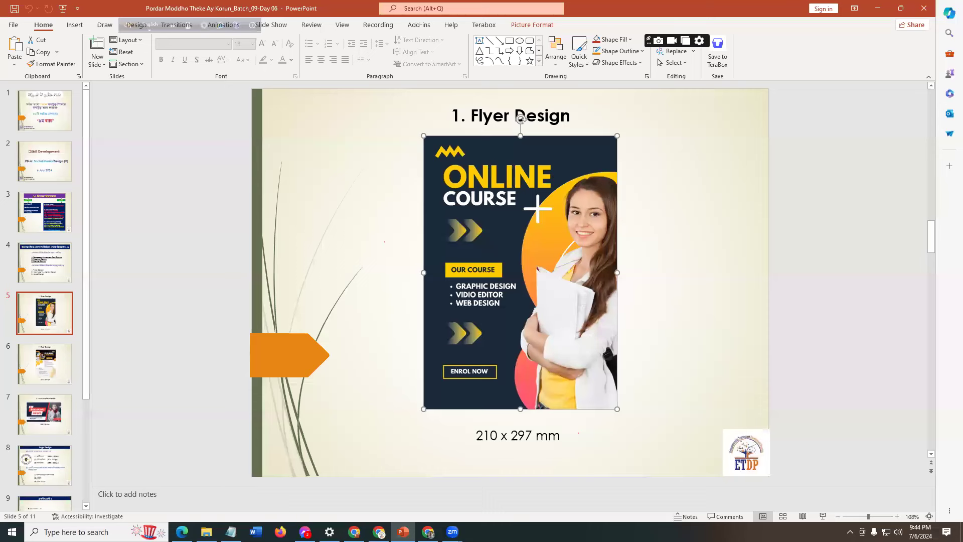
mouse_move(403, 532)
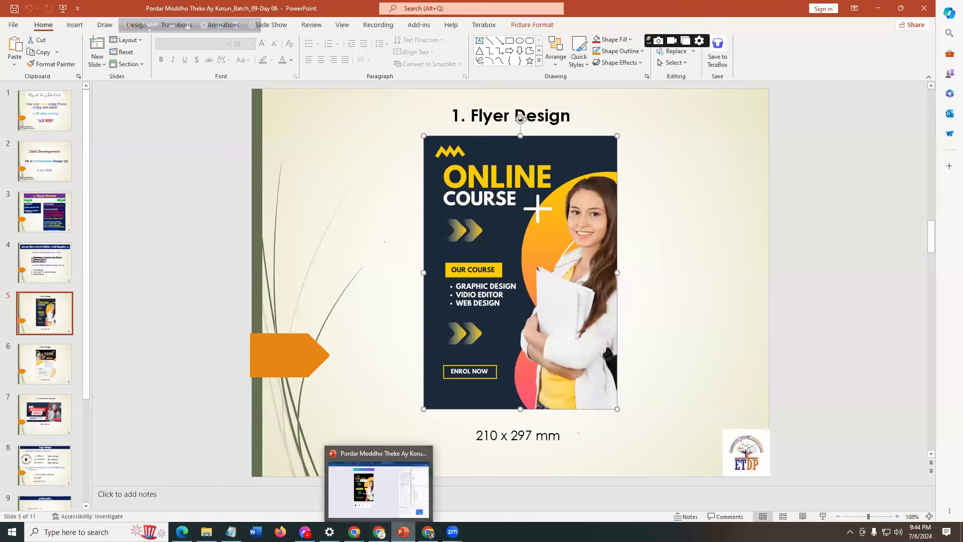
left_click(401, 501)
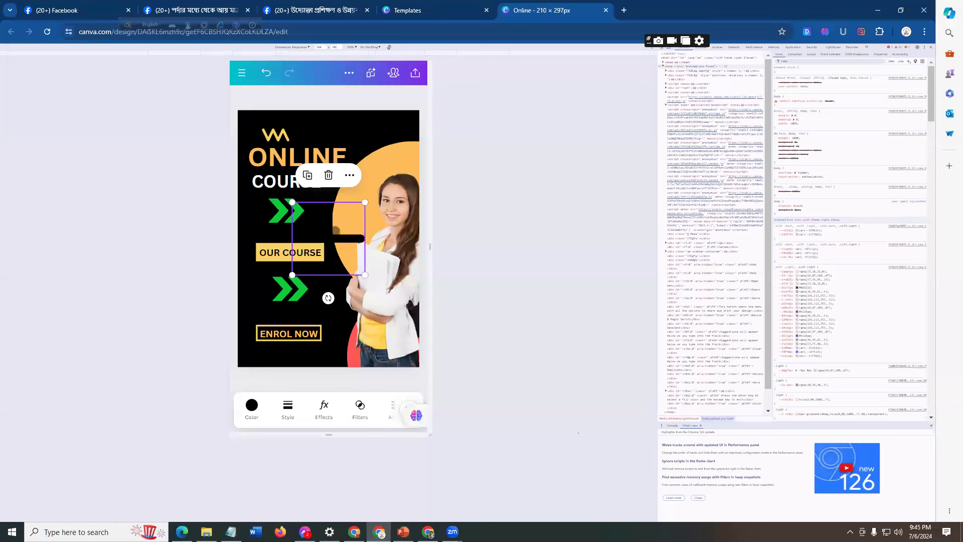
left_click_drag(336, 410, 311, 411)
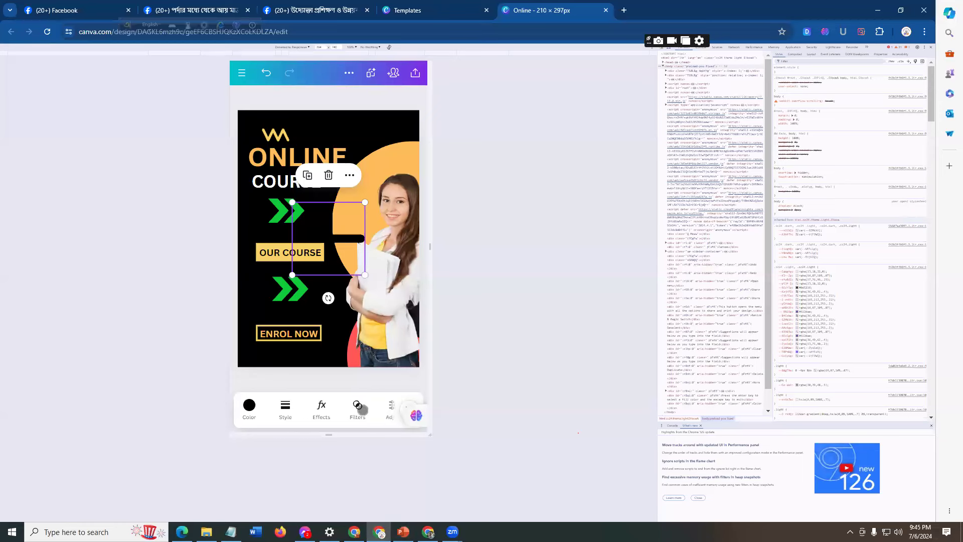
left_click(251, 404)
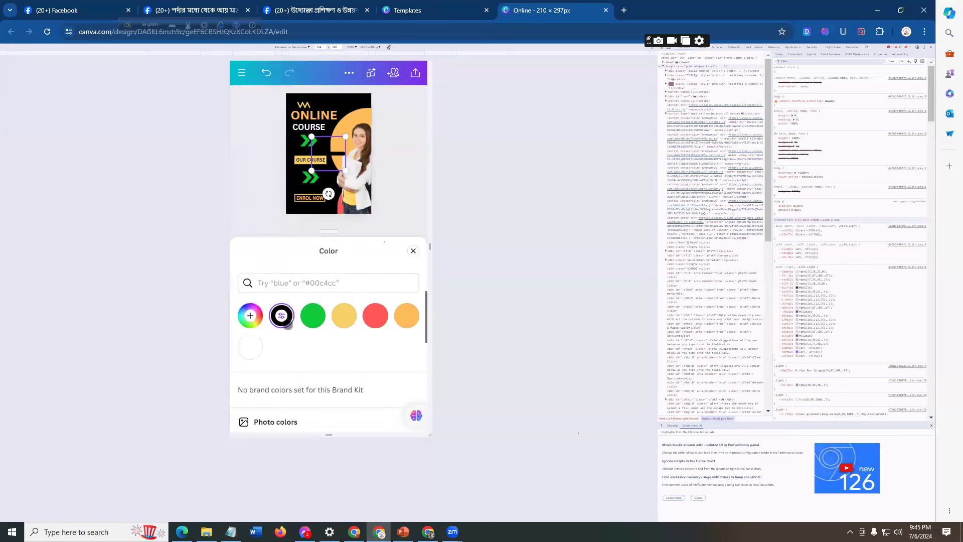
scroll(258, 310, "down", 1)
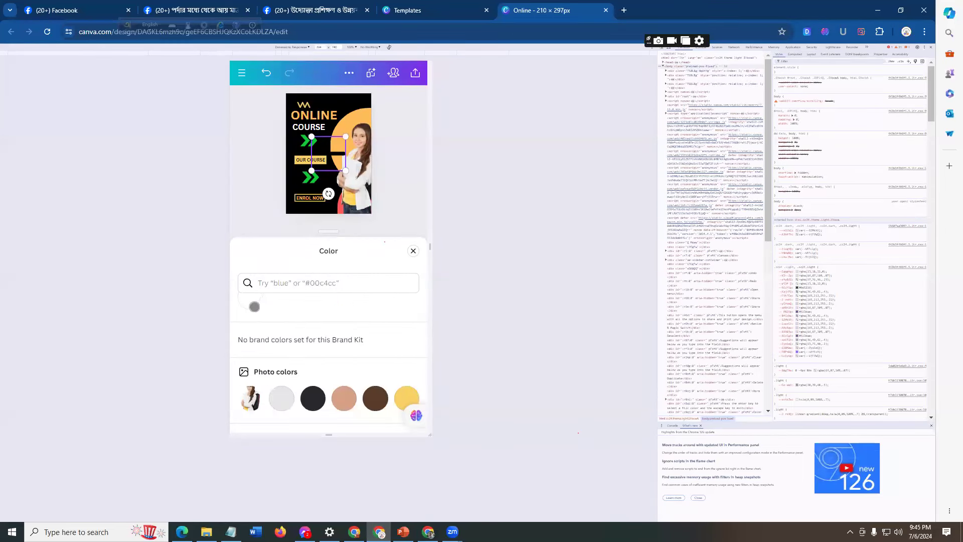
left_click(250, 298)
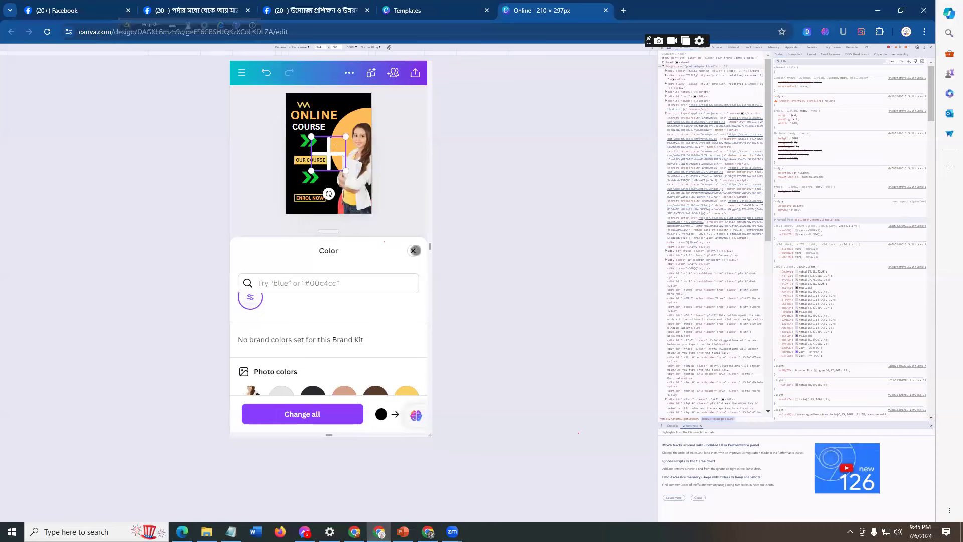
left_click(413, 250)
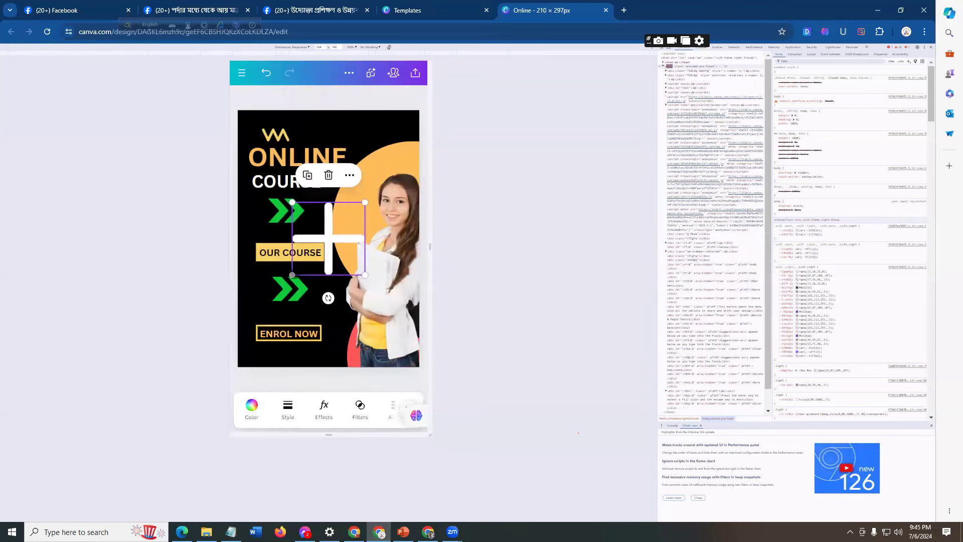
- Shrink the white plus sign and place it beside "COURSE", overlapping the edge of the orange circle
left_click_drag(292, 275, 345, 224)
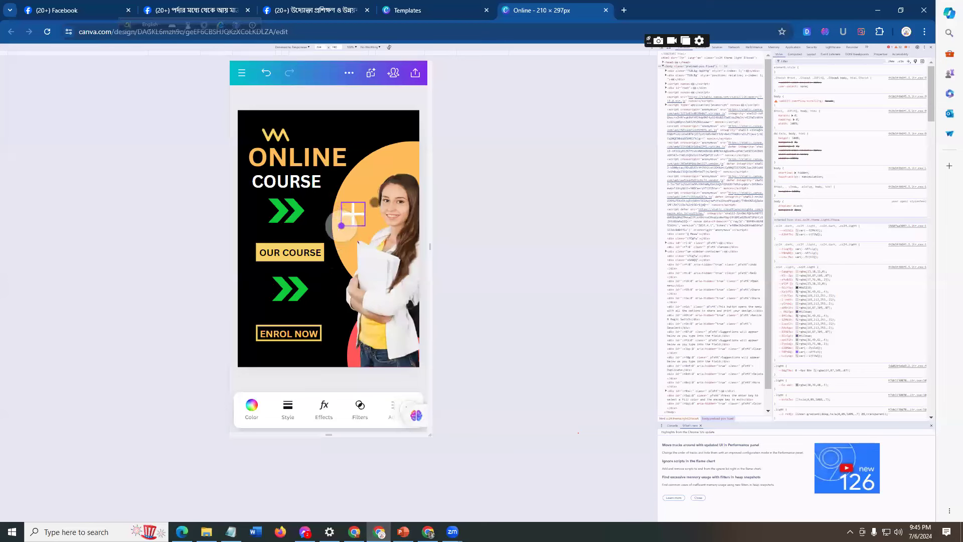
left_click(388, 150)
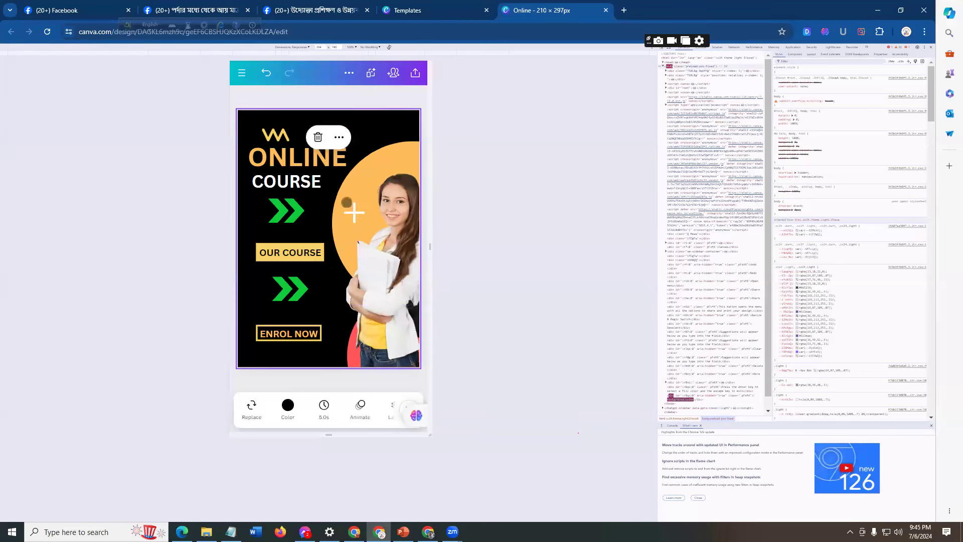
left_click(352, 208)
left_click_drag(350, 212, 343, 180)
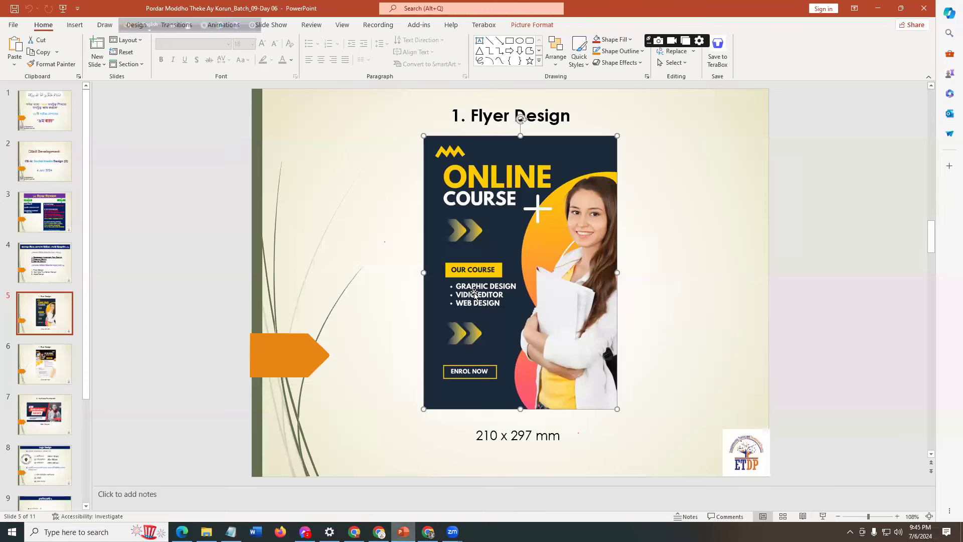
- Return from the PowerPoint reference to Canva, deselect the plus sign, and close the developer tools to restore the desktop layout
key("alt+Tab")
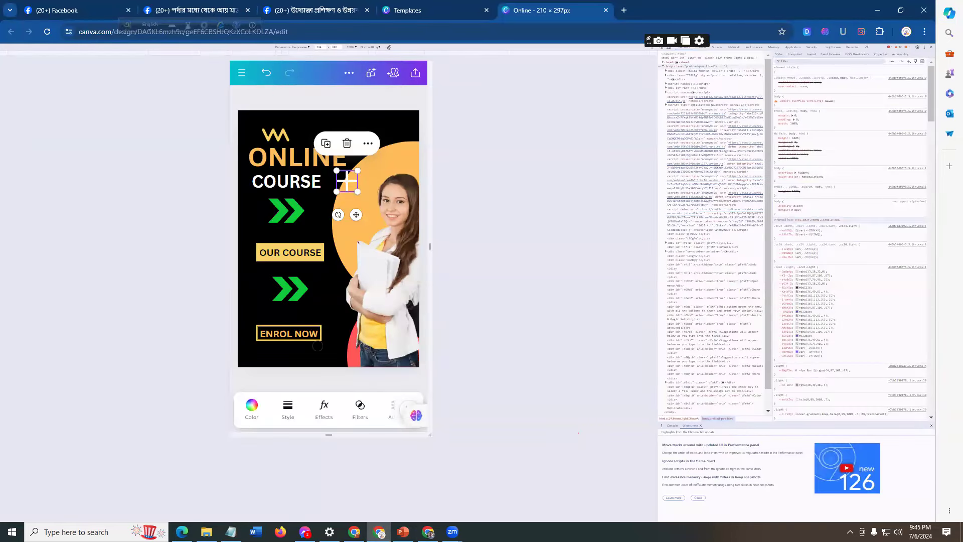
left_click(342, 380)
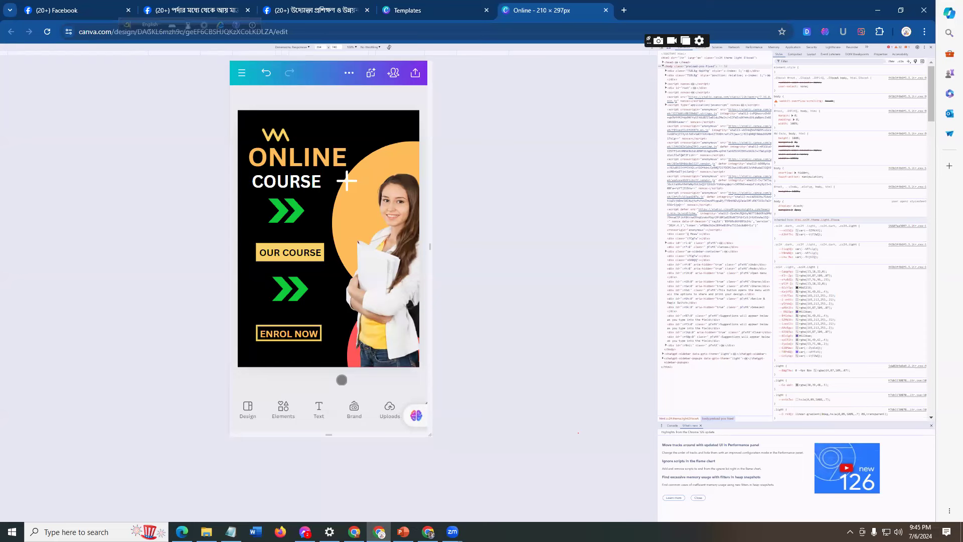
left_click(810, 341)
left_click(932, 47)
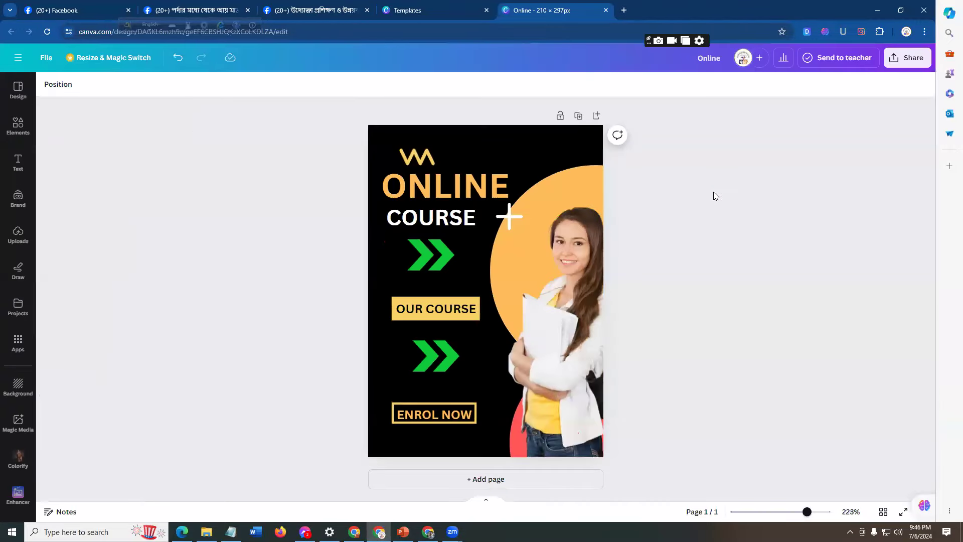